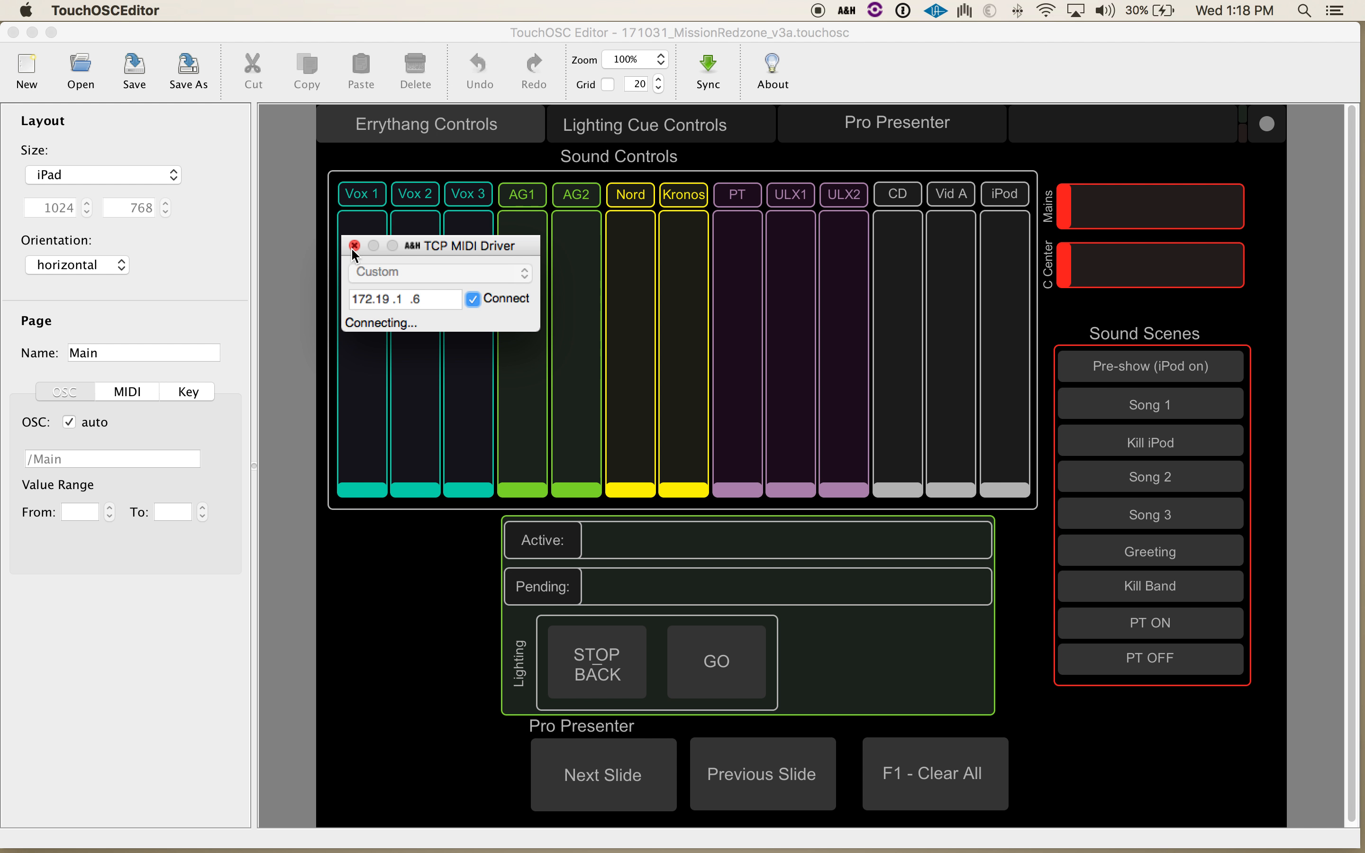
Move the TCP MIDI Driver window aside, close it, and switch to OSCulator.
{"action": "left_click_drag", "start_coordinate": [443, 246], "coordinate": [612, 181]}
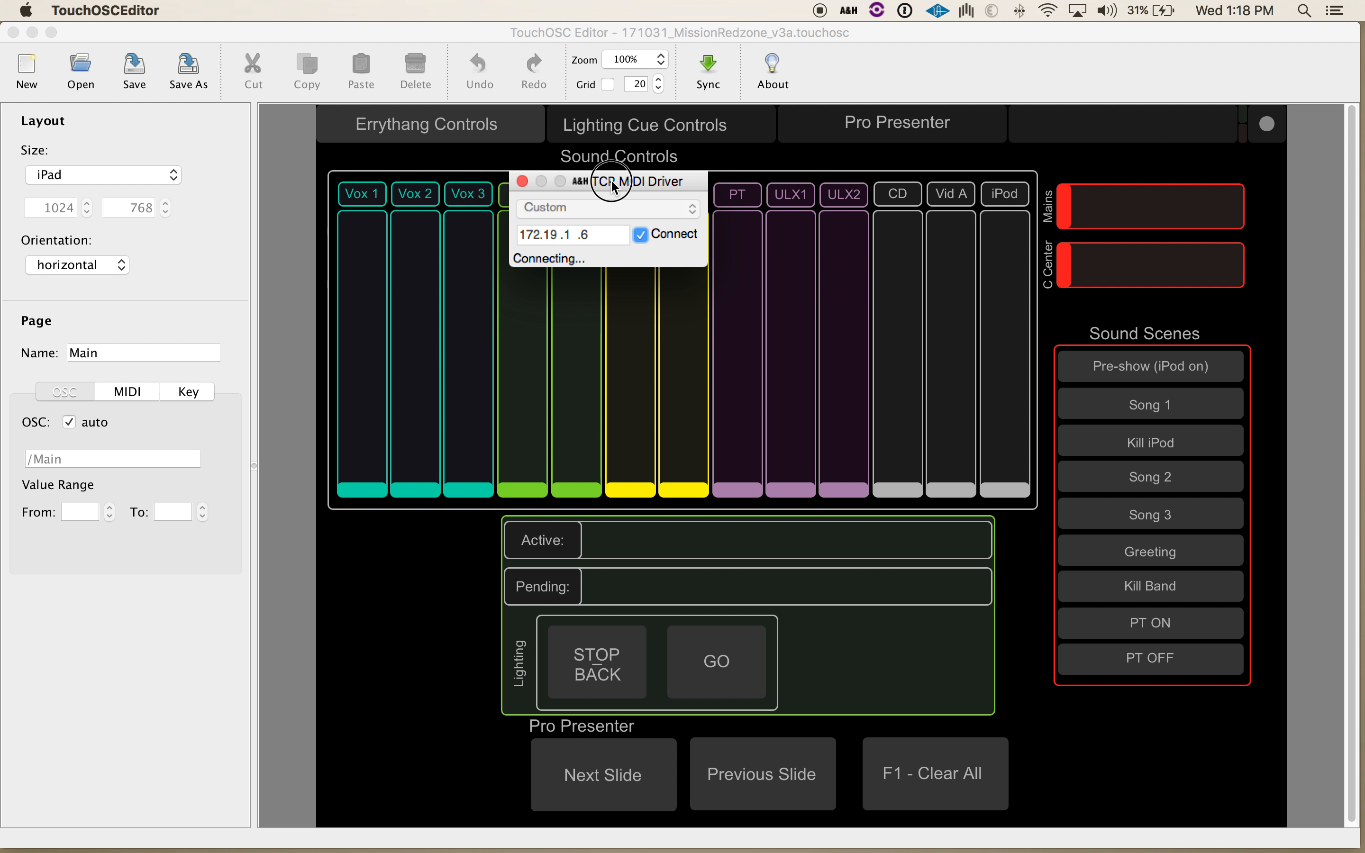
{"action": "left_click", "coordinate": [522, 181]}
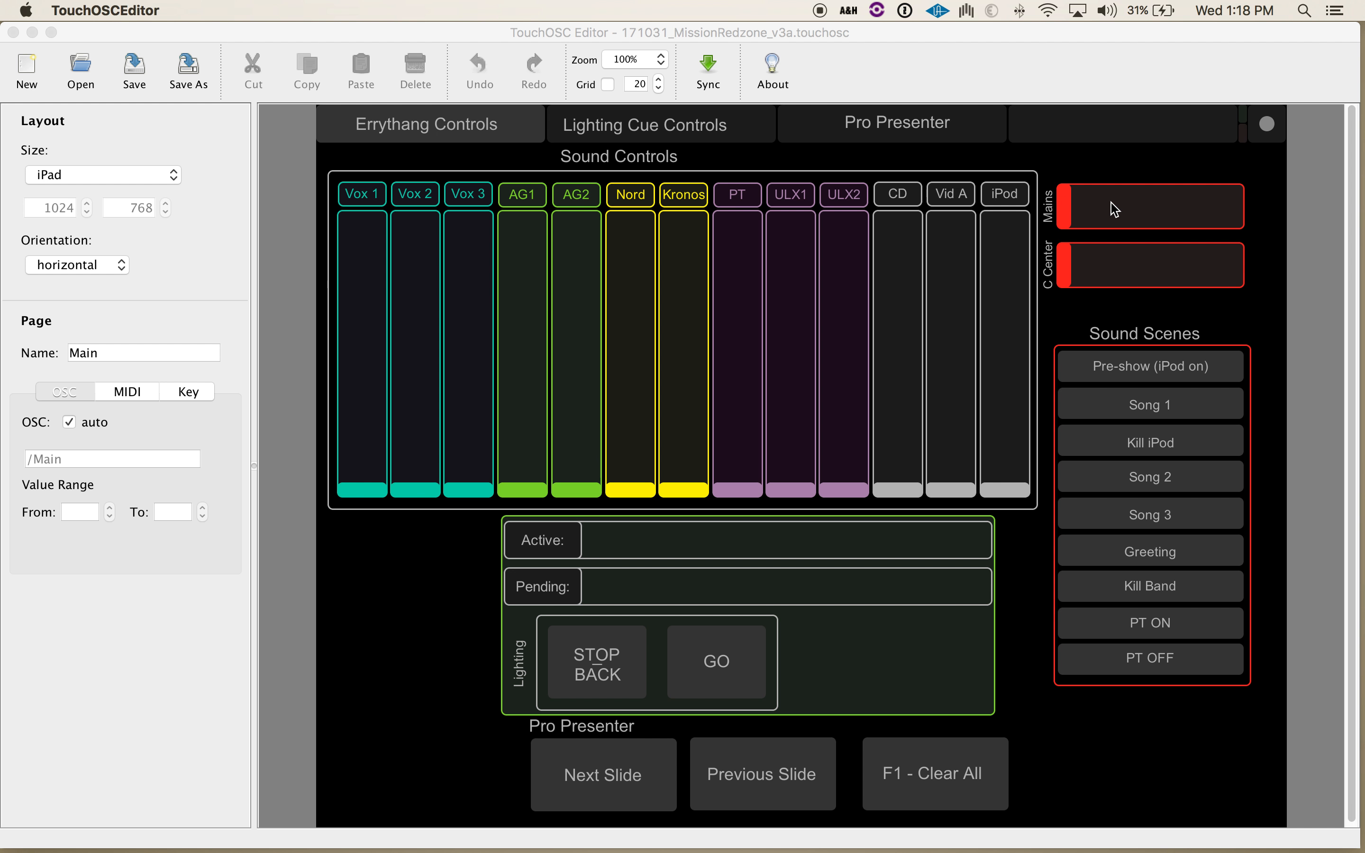
{"action": "key", "text": "super+Tab"}
{"action": "key", "text": "super+Tab"}
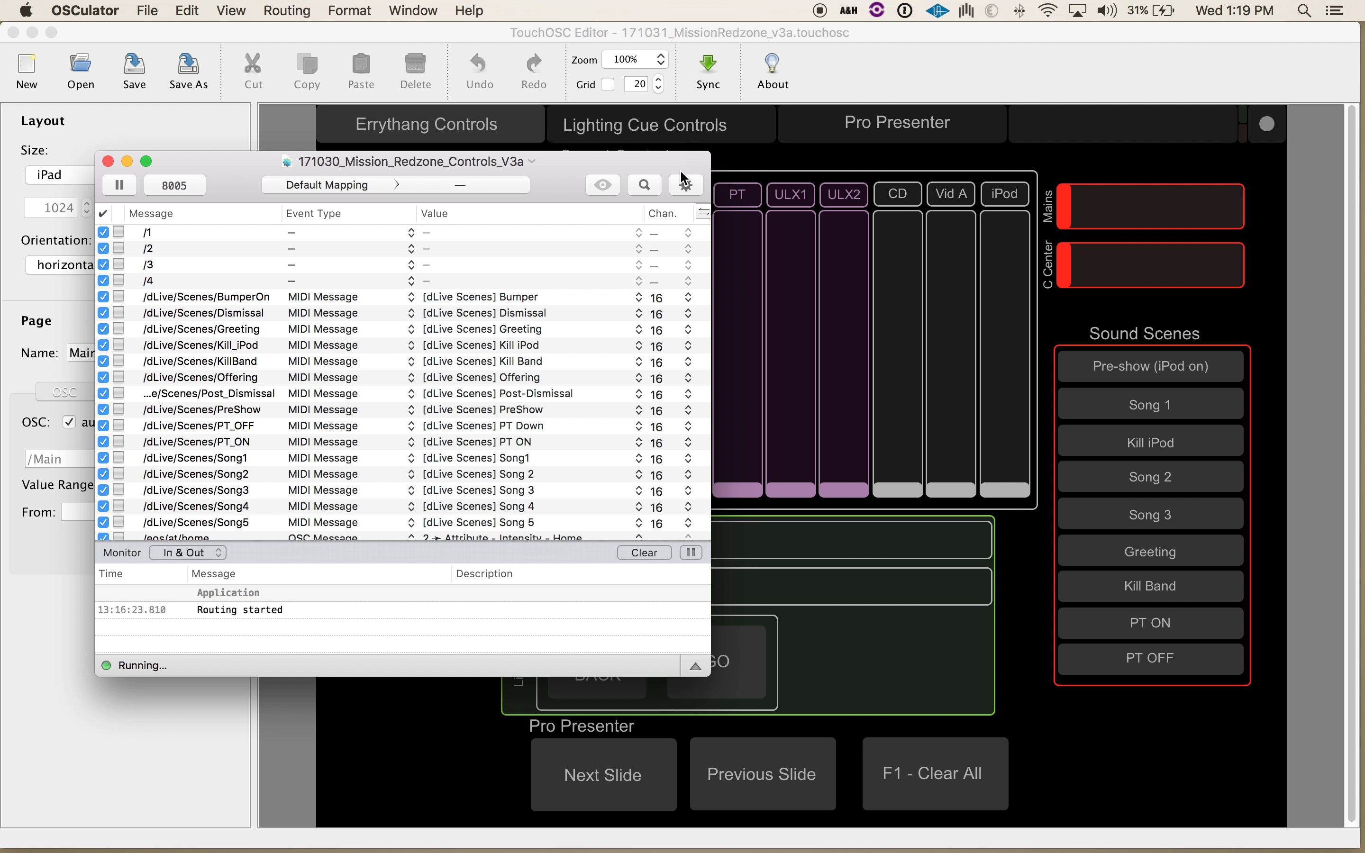
Open the parameters of the Mission Redzone mapping and arrange its window beside the mapping window.
{"action": "left_click", "coordinate": [684, 184]}
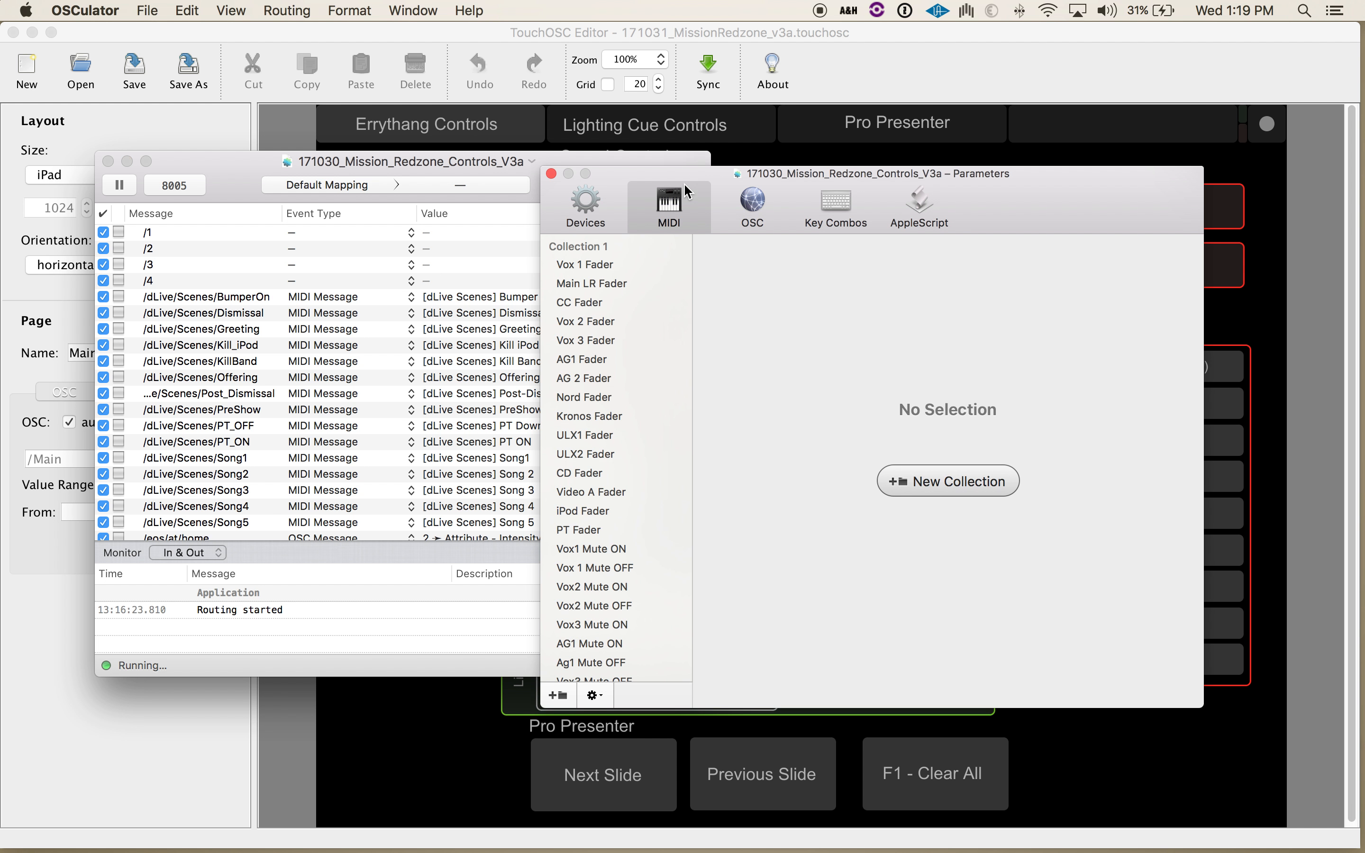
{"action": "left_click_drag", "start_coordinate": [989, 209], "coordinate": [1161, 189]}
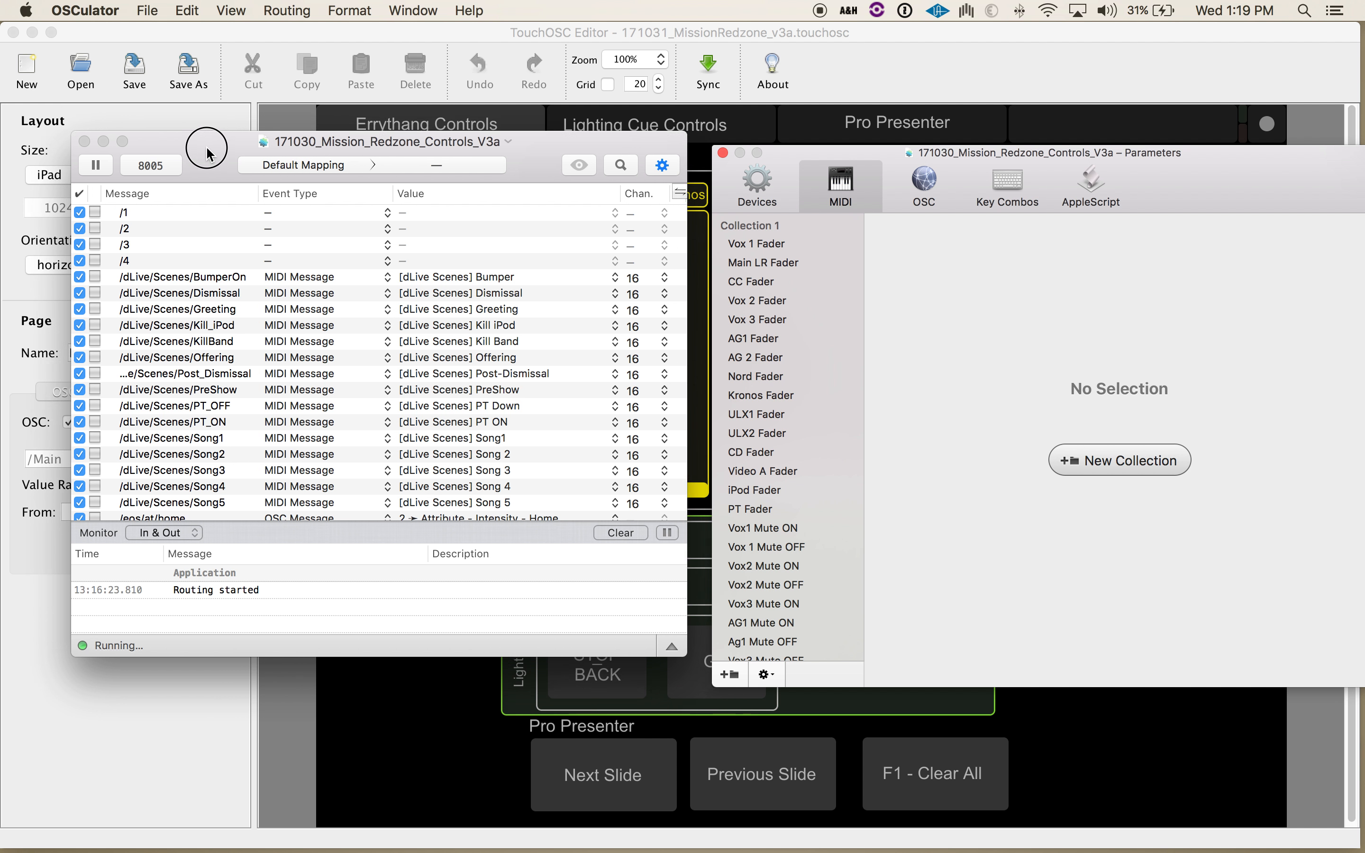
{"action": "left_click_drag", "start_coordinate": [239, 175], "coordinate": [207, 149]}
View the Vox 1 Fader's MIDI message template and the MIDI input and output port settings.
{"action": "left_click", "coordinate": [732, 276]}
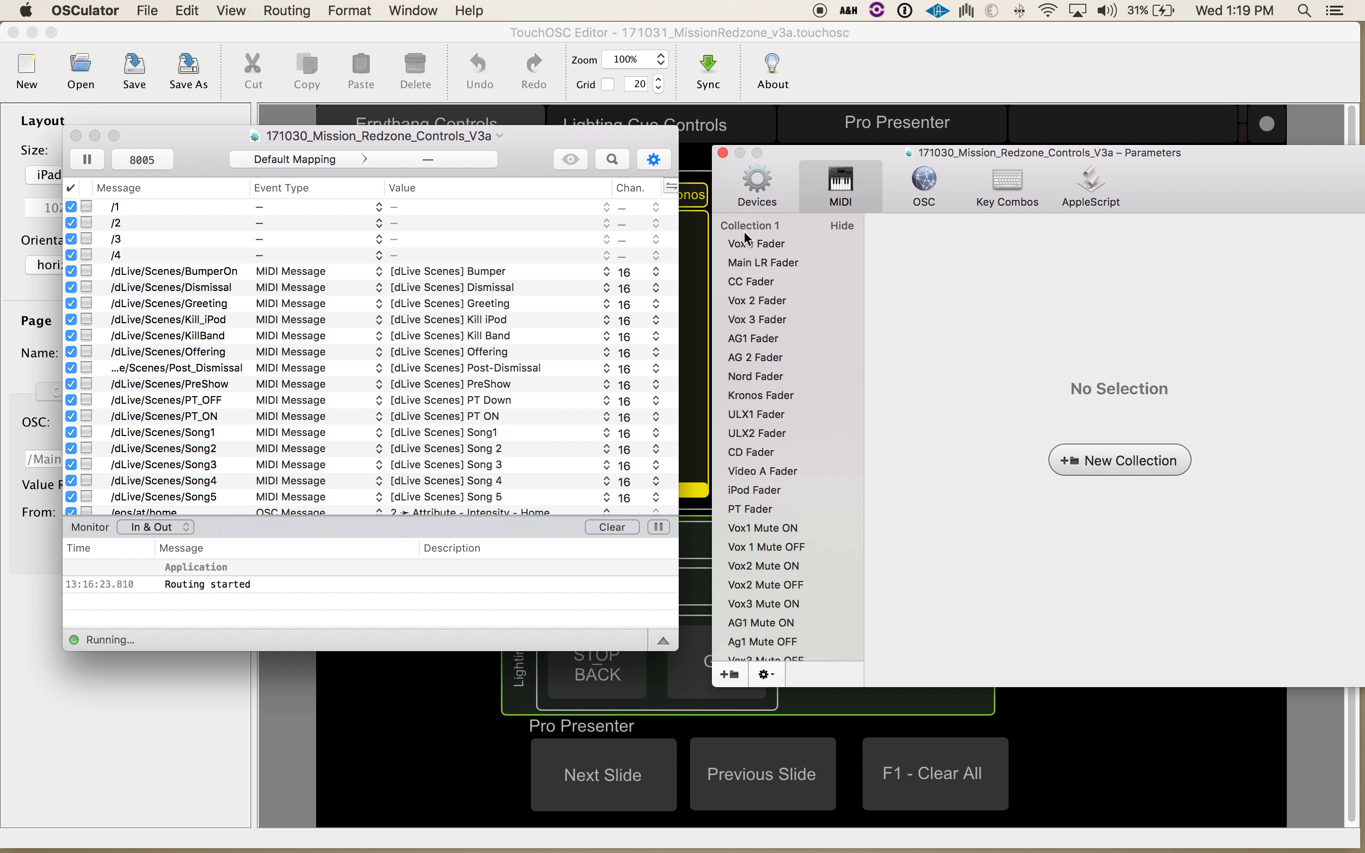
{"action": "left_click", "coordinate": [751, 246]}
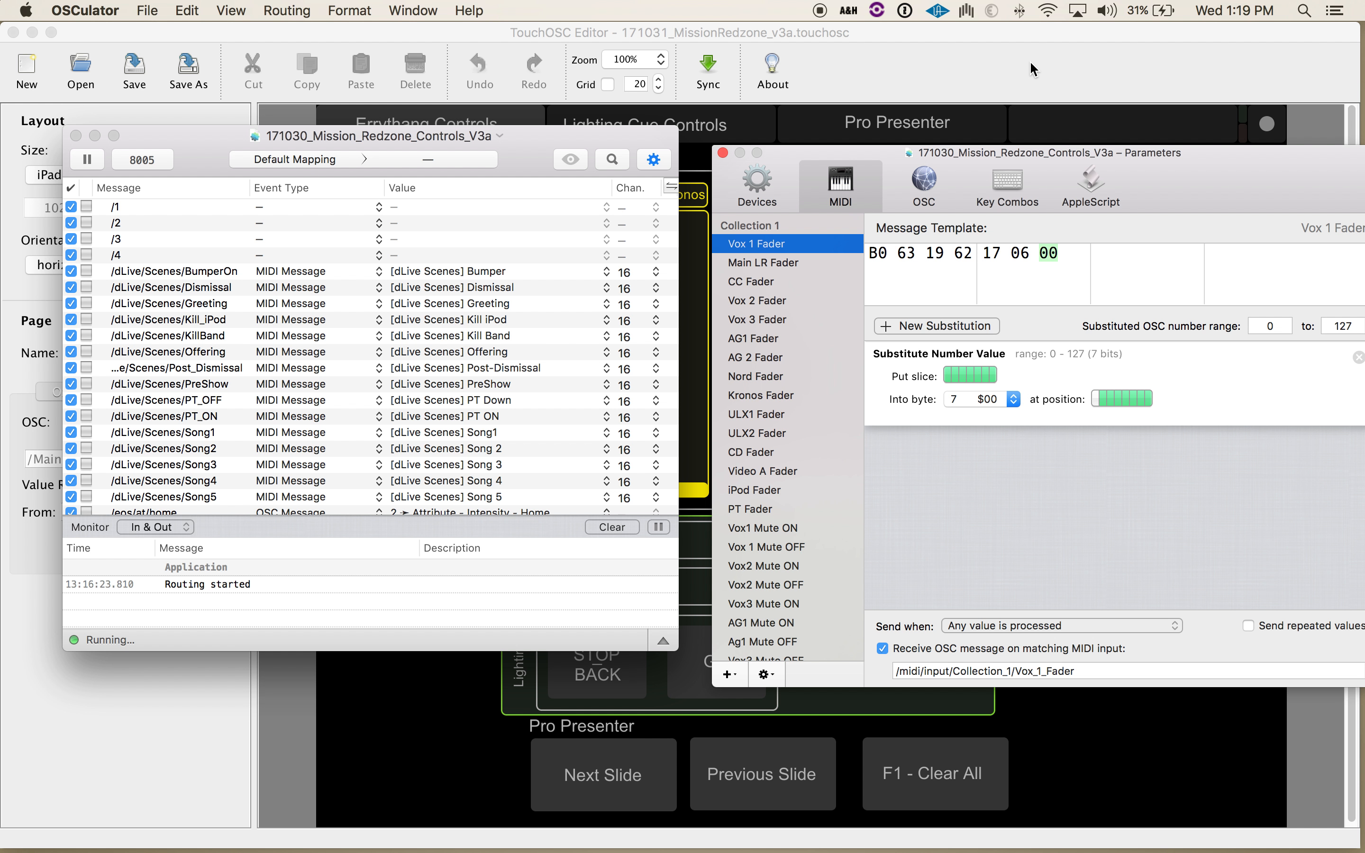
{"action": "left_click", "coordinate": [748, 183]}
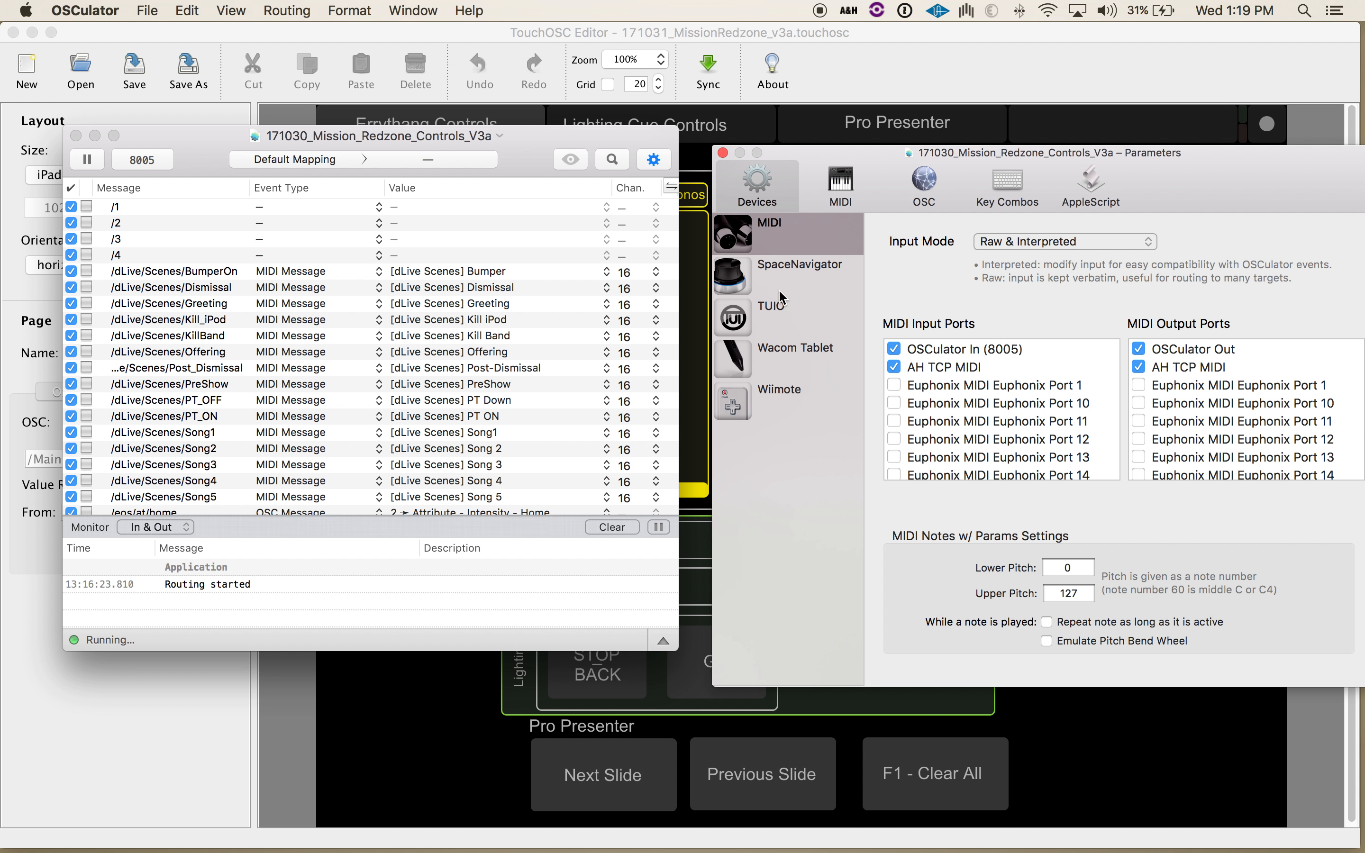
Switch to TouchOSC Editor and examine the OSC addresses and value ranges of the Pre-show button and the Vox 1, Mains and C Center faders.
{"action": "left_click", "coordinate": [859, 9]}
{"action": "left_click", "coordinate": [858, 9]}
{"action": "left_click", "coordinate": [905, 54]}
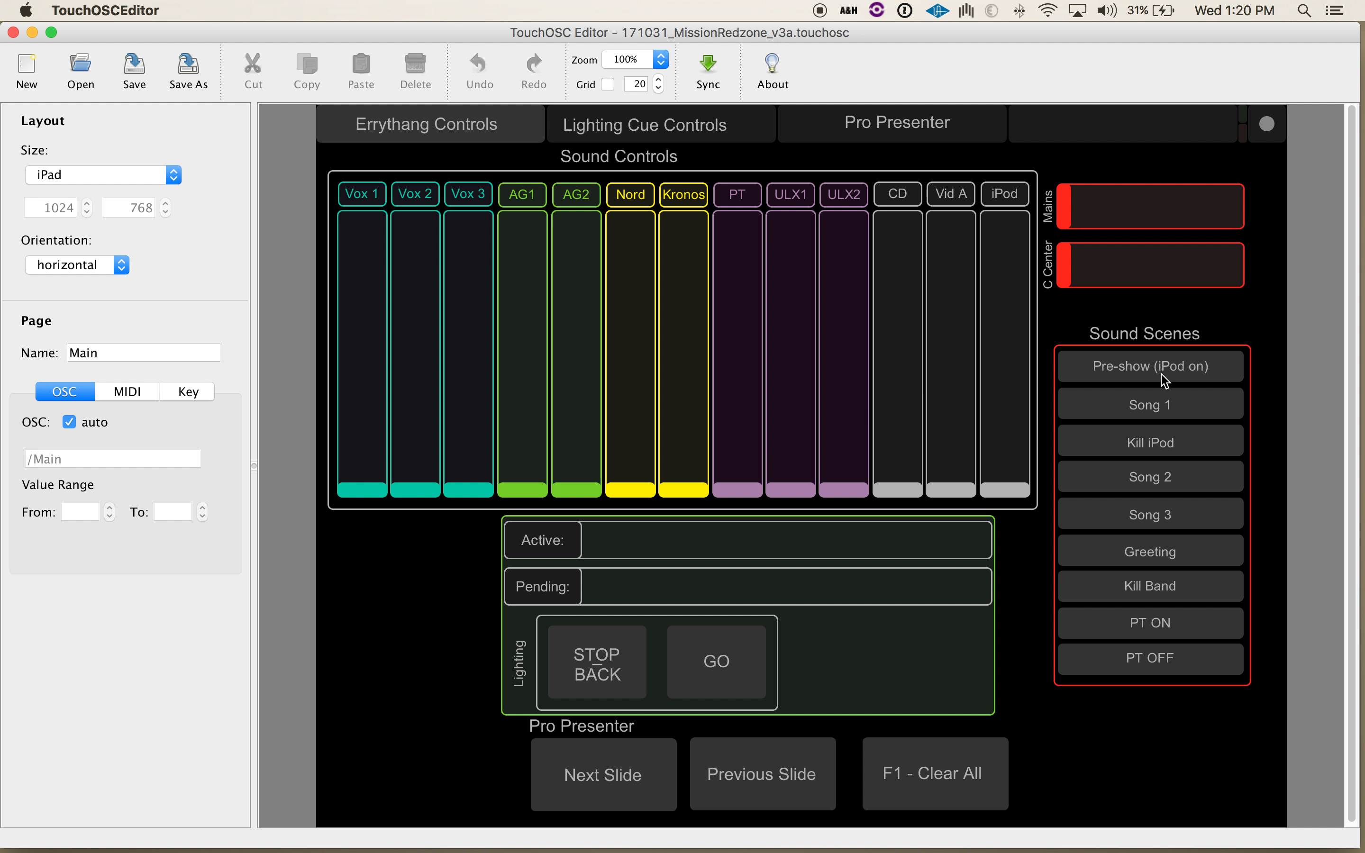
{"action": "left_click", "coordinate": [1069, 376]}
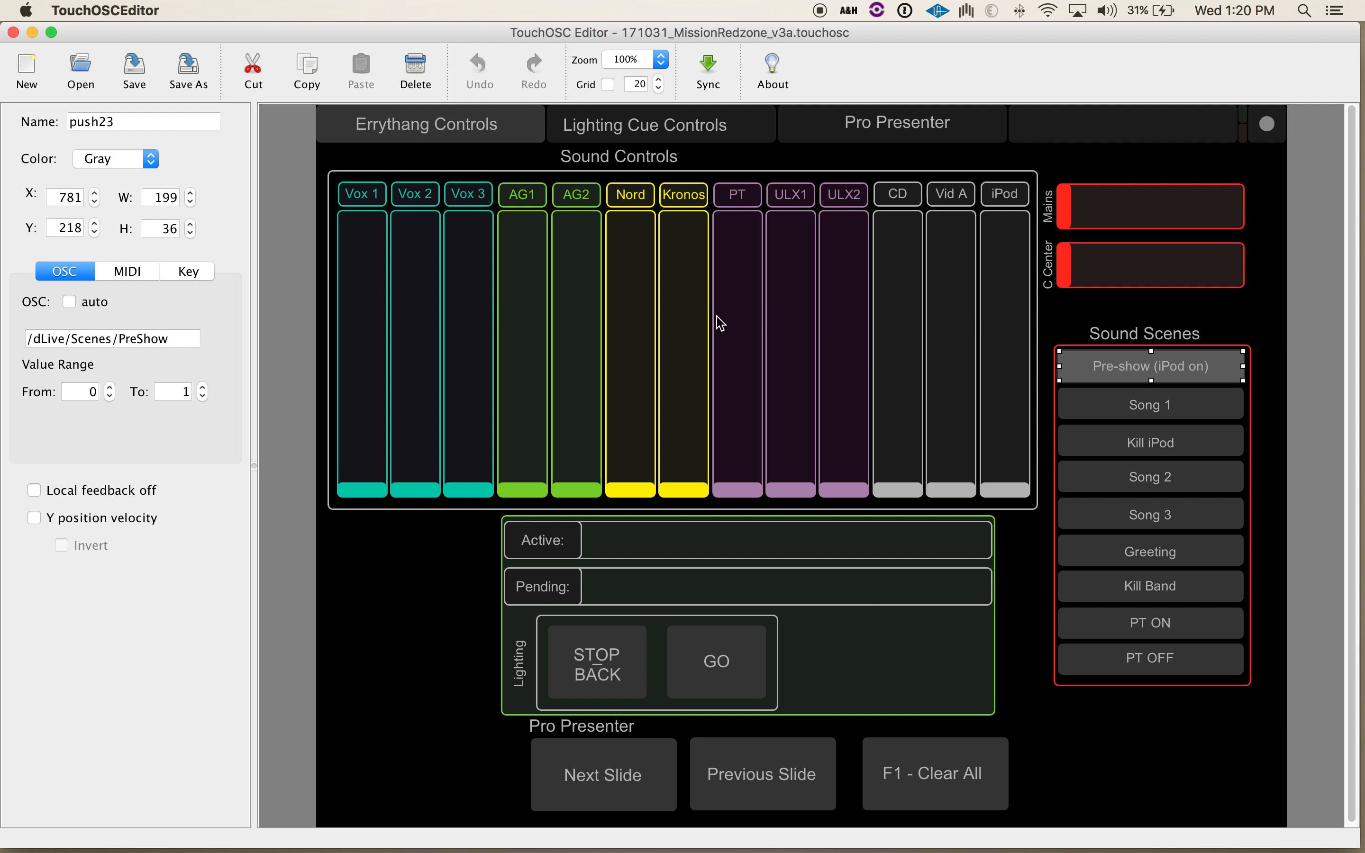
{"action": "left_click", "coordinate": [367, 329]}
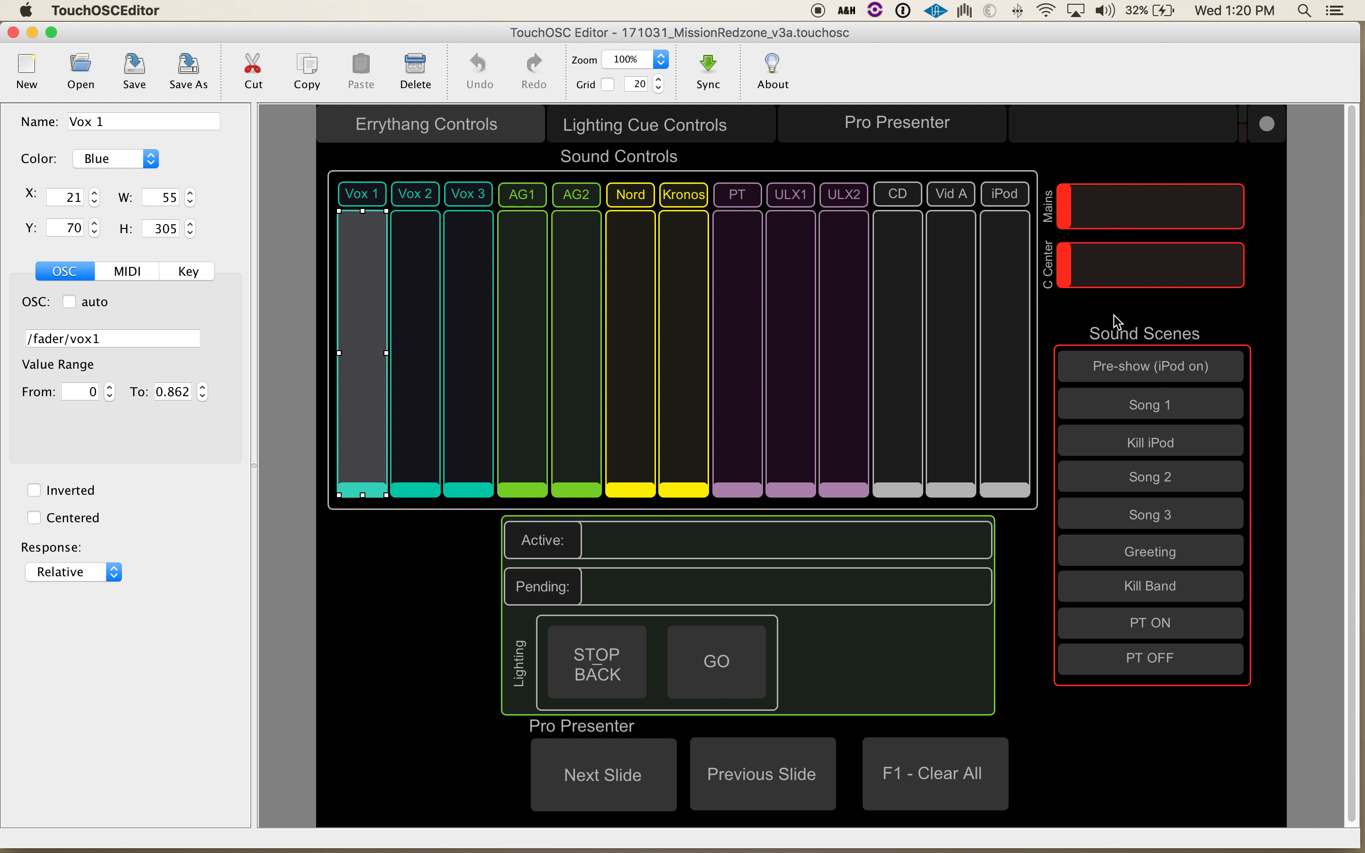
{"action": "left_click", "coordinate": [1072, 216]}
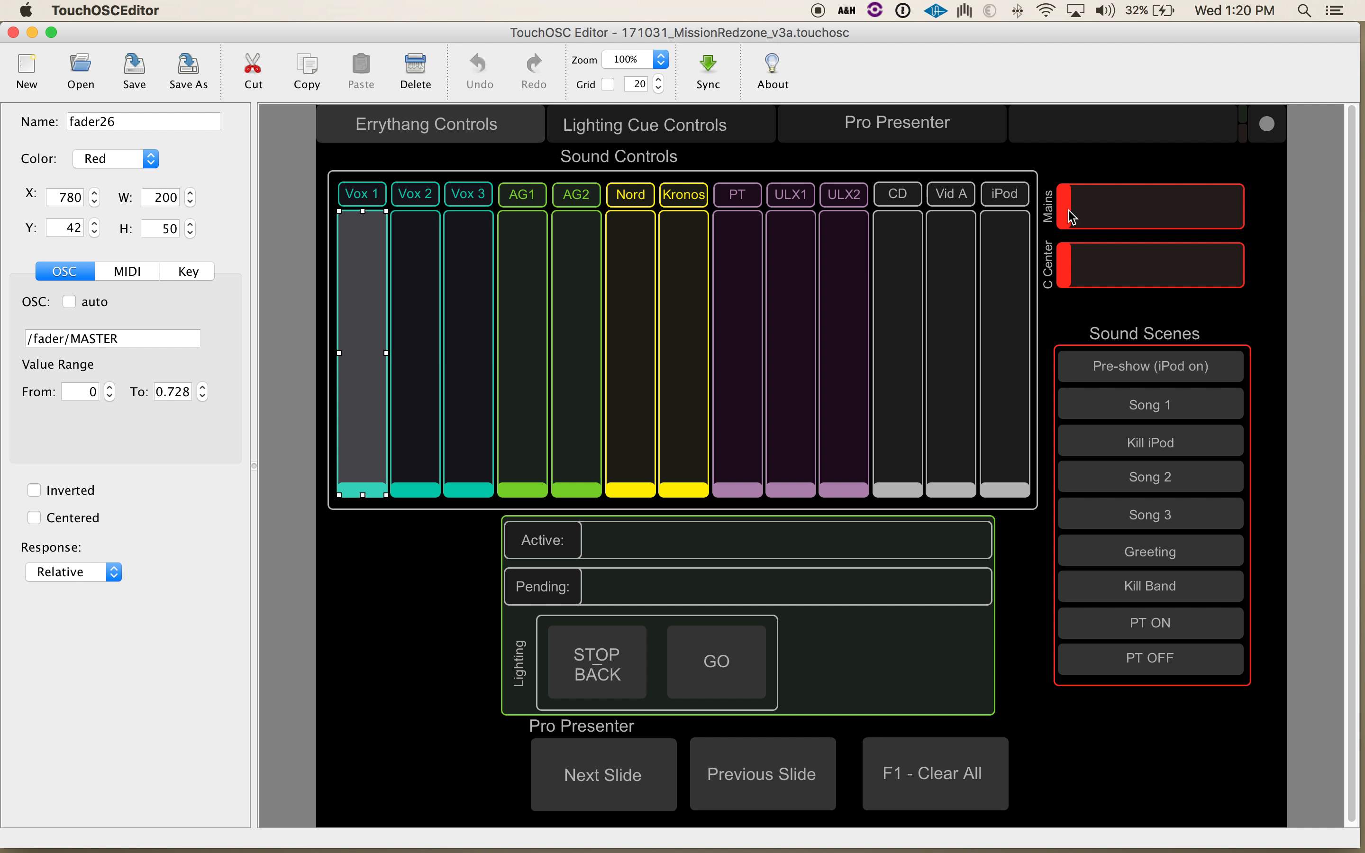
{"action": "left_click", "coordinate": [1095, 274]}
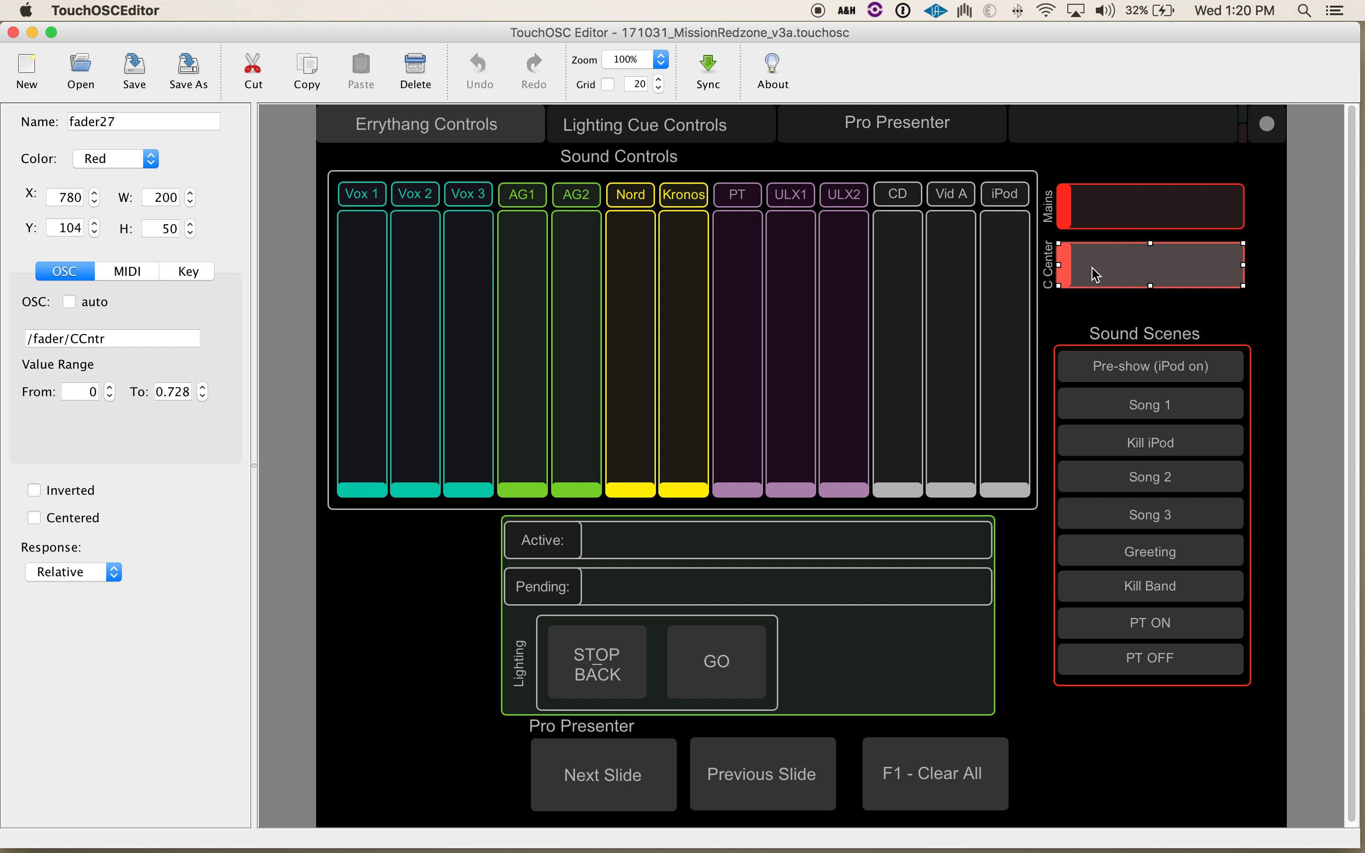
{"action": "left_click", "coordinate": [1119, 212]}
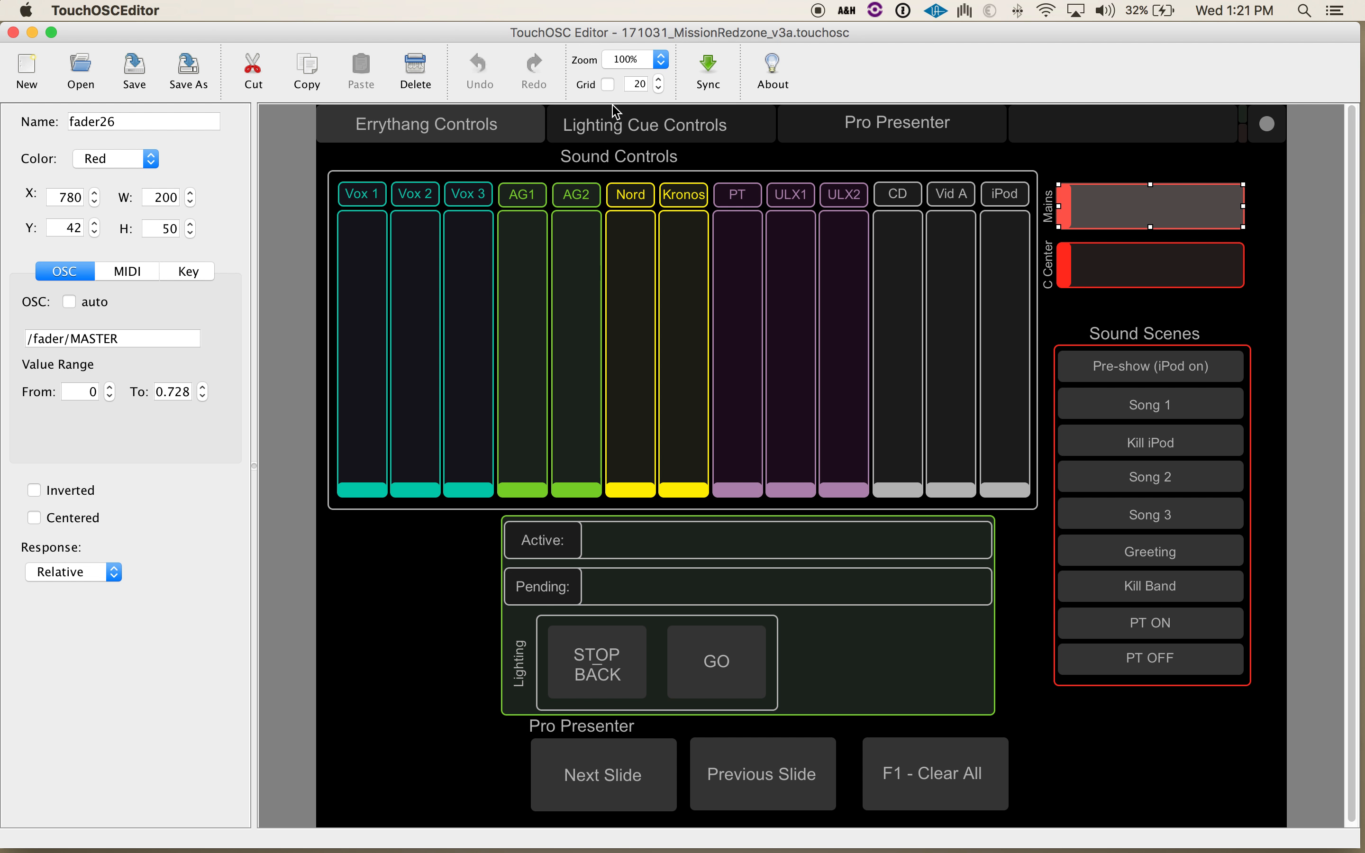
Switch to OSCulator, display the Vox 1 Fader's MIDI message template and bring the whole Parameters window into view.
{"action": "key", "text": "super+Tab"}
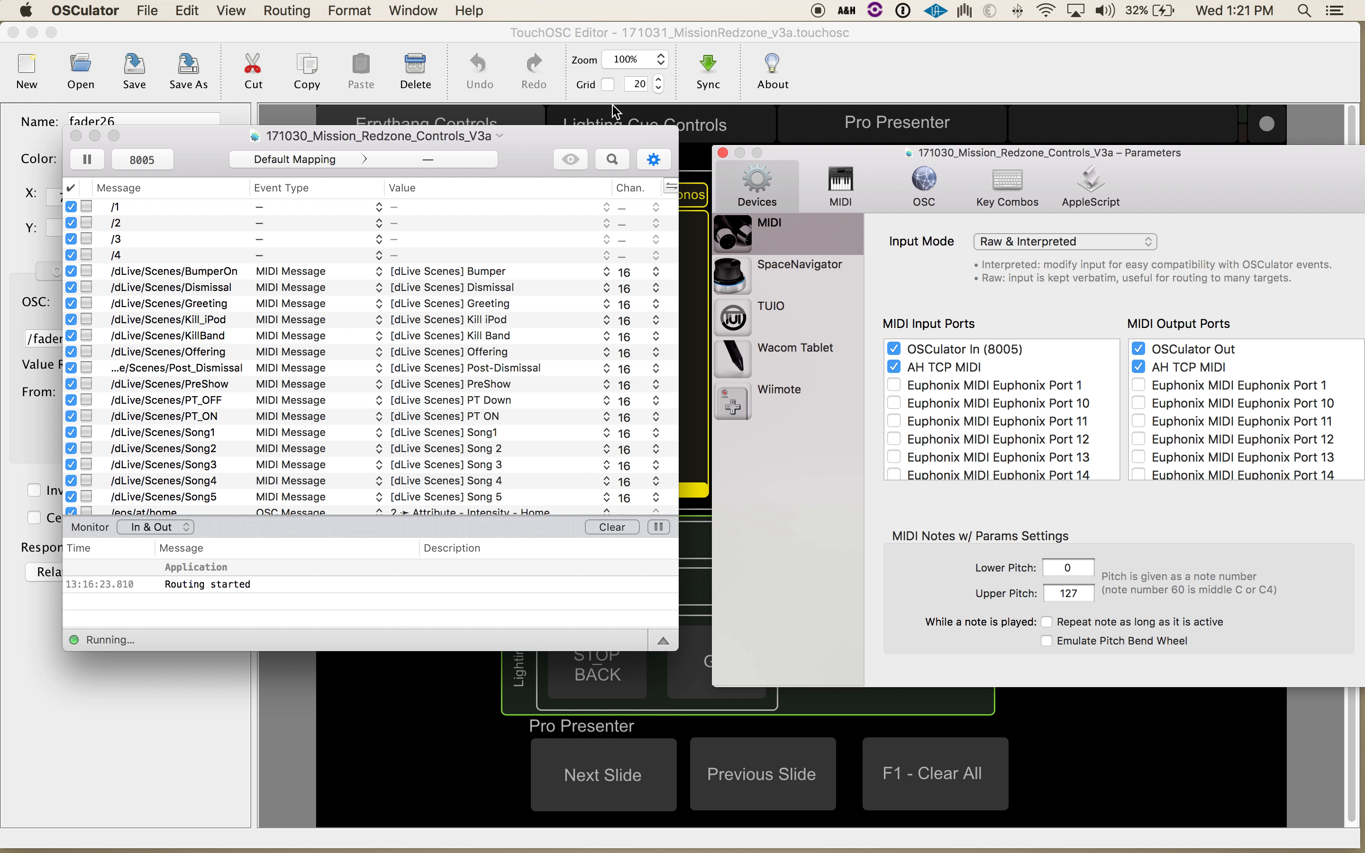
{"action": "left_click", "coordinate": [672, 189]}
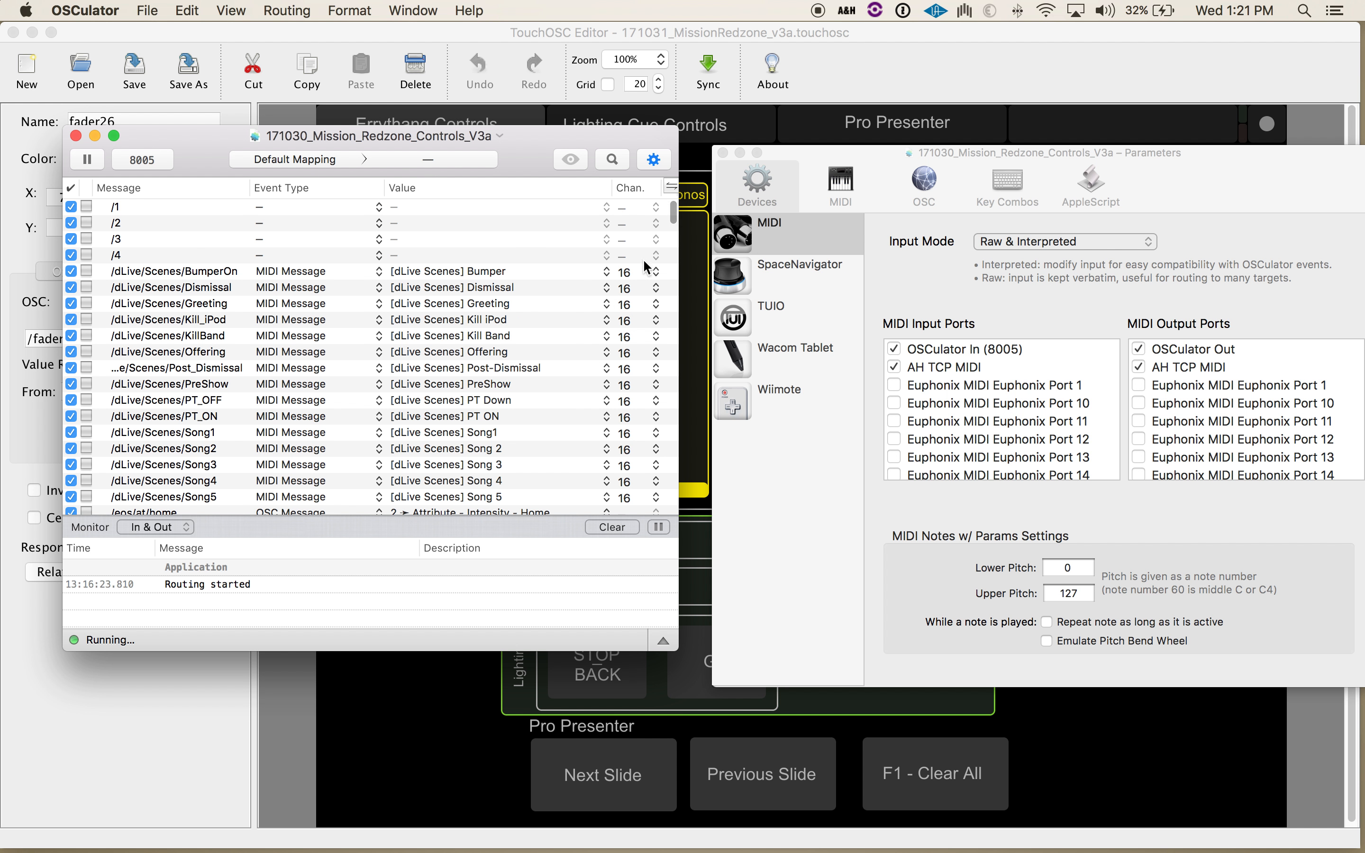
{"action": "scroll", "coordinate": [479, 278], "scroll_direction": "down", "scroll_amount": 3}
{"action": "scroll", "coordinate": [478, 277], "scroll_direction": "up", "scroll_amount": 3}
{"action": "left_click", "coordinate": [840, 183]}
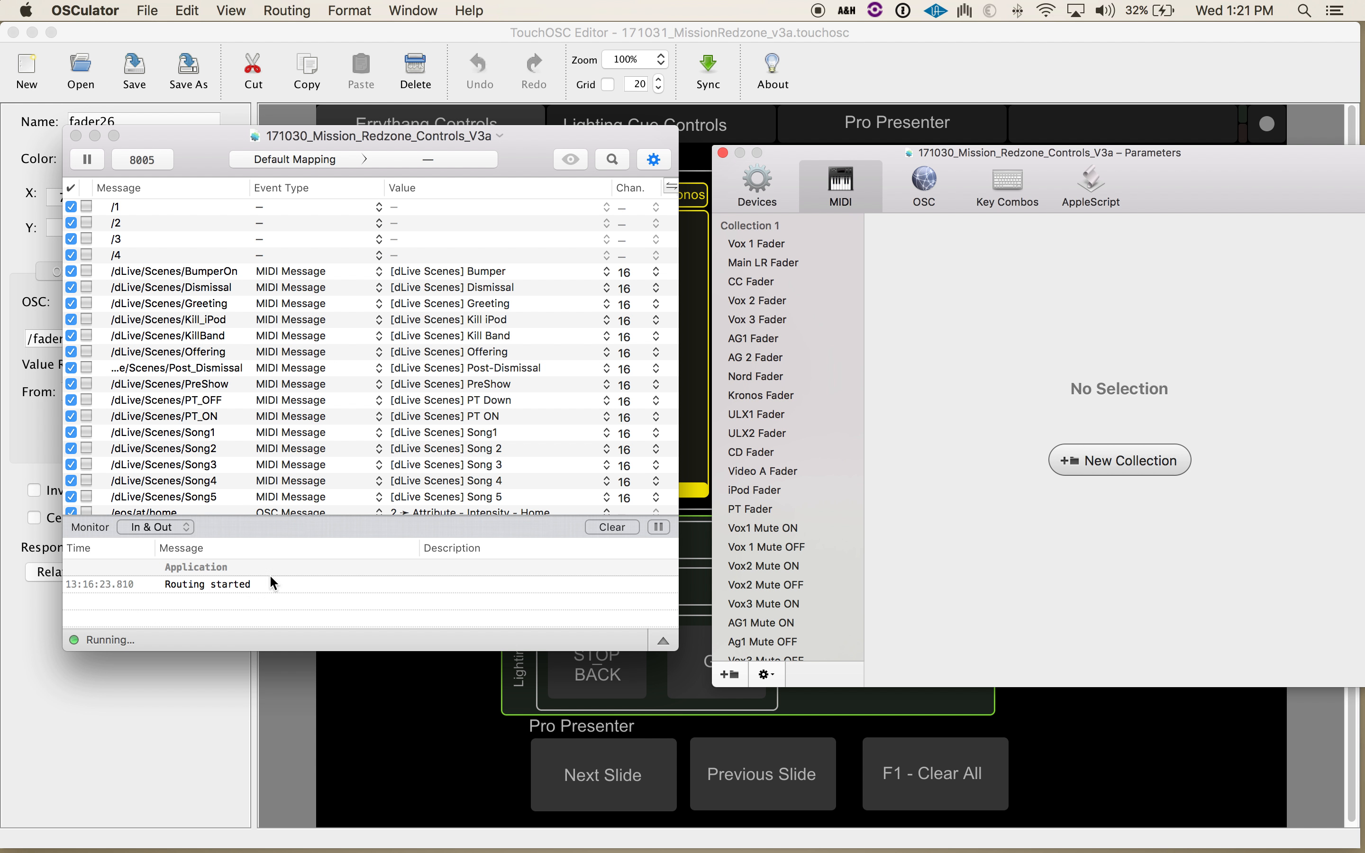
{"action": "left_click", "coordinate": [761, 243]}
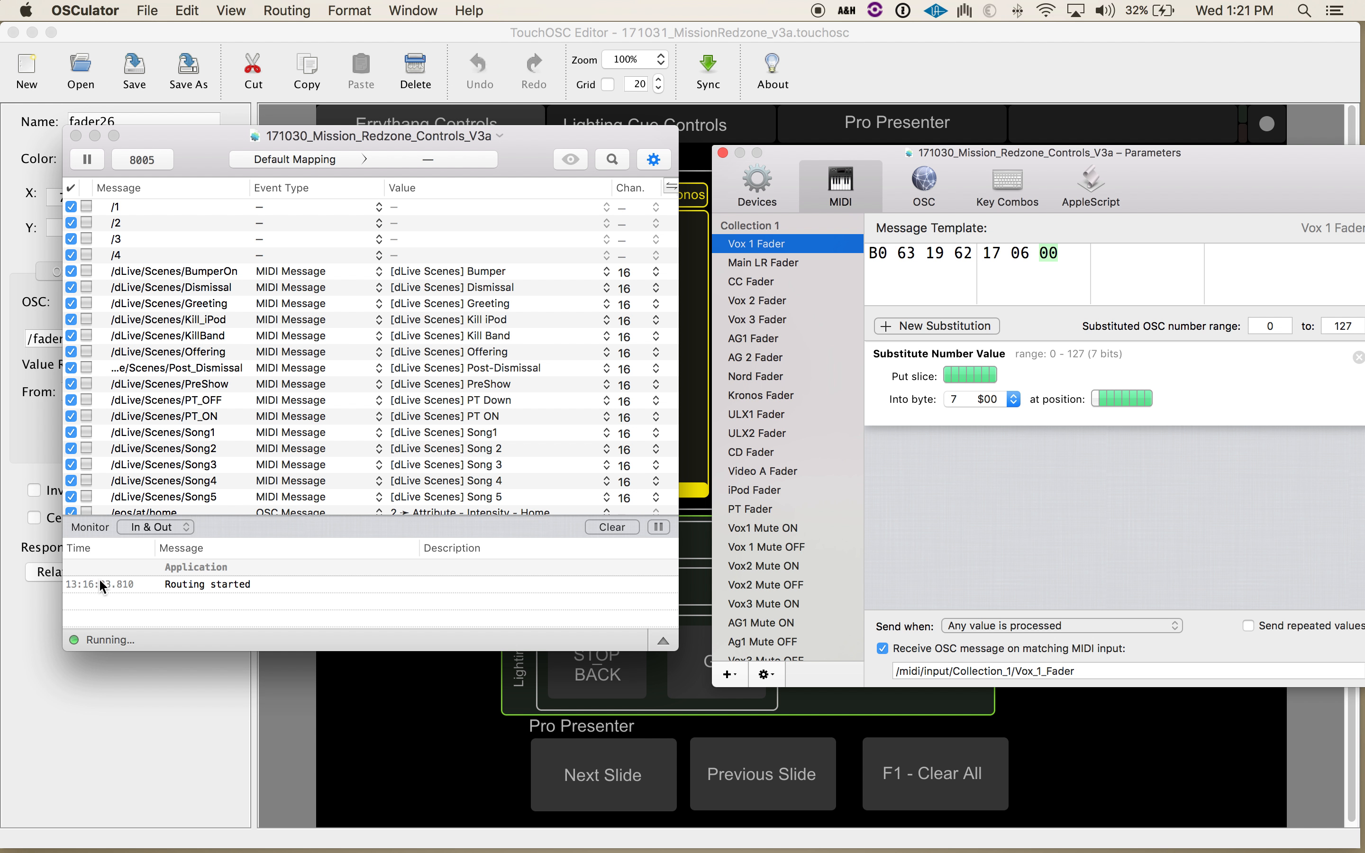
{"action": "left_click", "coordinate": [230, 584]}
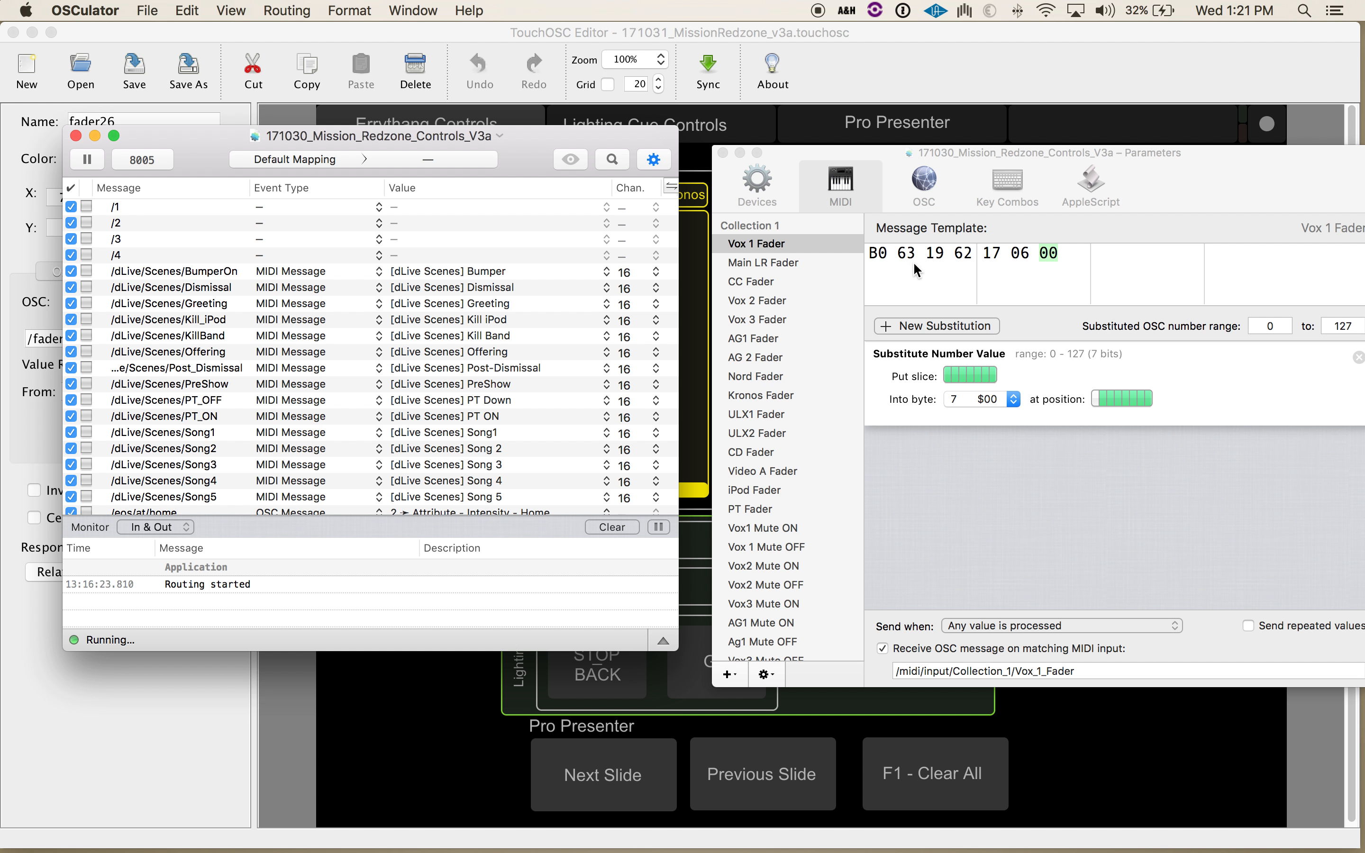
{"action": "left_click_drag", "start_coordinate": [1246, 193], "coordinate": [1165, 157]}
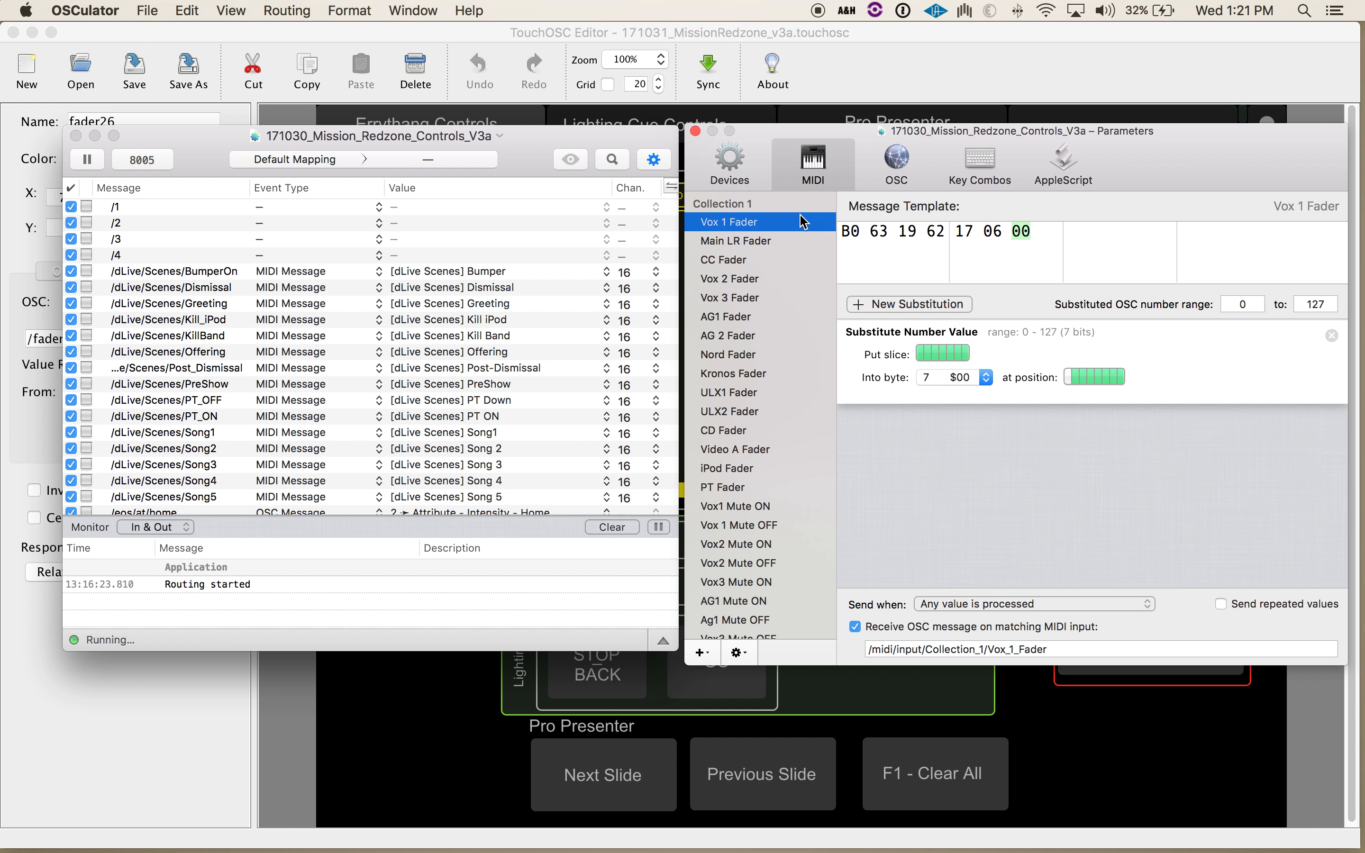
Browse the fader and mute message templates in Collection 1 and return to the Vox 1 Fader.
{"action": "left_click", "coordinate": [755, 248]}
{"action": "key", "text": "Down"}
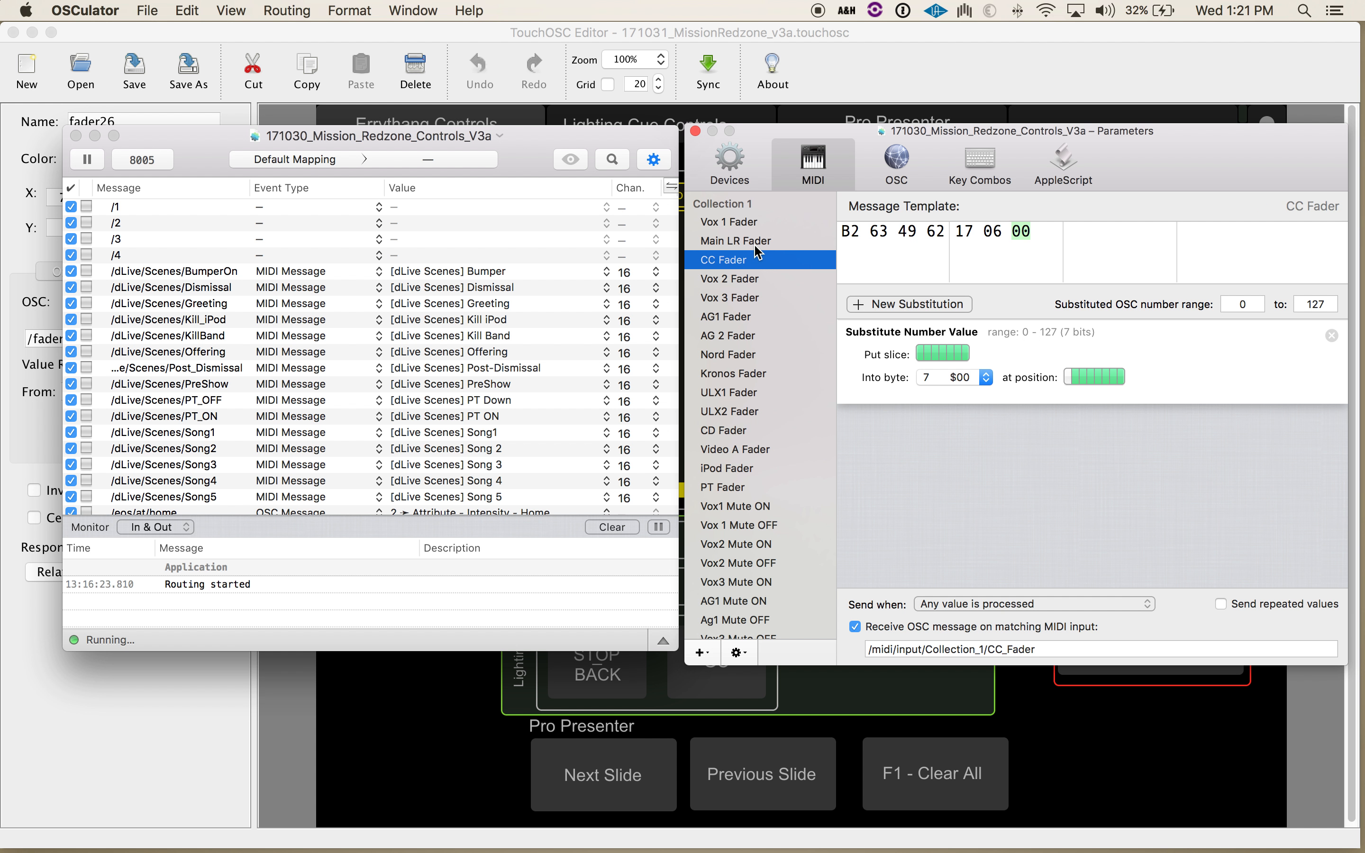
{"action": "key", "text": "Down"}
{"action": "key", "text": "Down"}
{"action": "key", "text": "Down"}
{"action": "key", "text": "Down"}
{"action": "key", "text": "Down"}
{"action": "key", "text": "Down"}
{"action": "key", "text": "Down"}
{"action": "key", "text": "Down"}
{"action": "key", "text": "Down"}
{"action": "key", "text": "Down"}
{"action": "key", "text": "Down"}
{"action": "key", "text": "Down"}
{"action": "key", "text": "Down"}
{"action": "key", "text": "Down"}
{"action": "key", "text": "Down"}
{"action": "key", "text": "Down"}
{"action": "key", "text": "Down"}
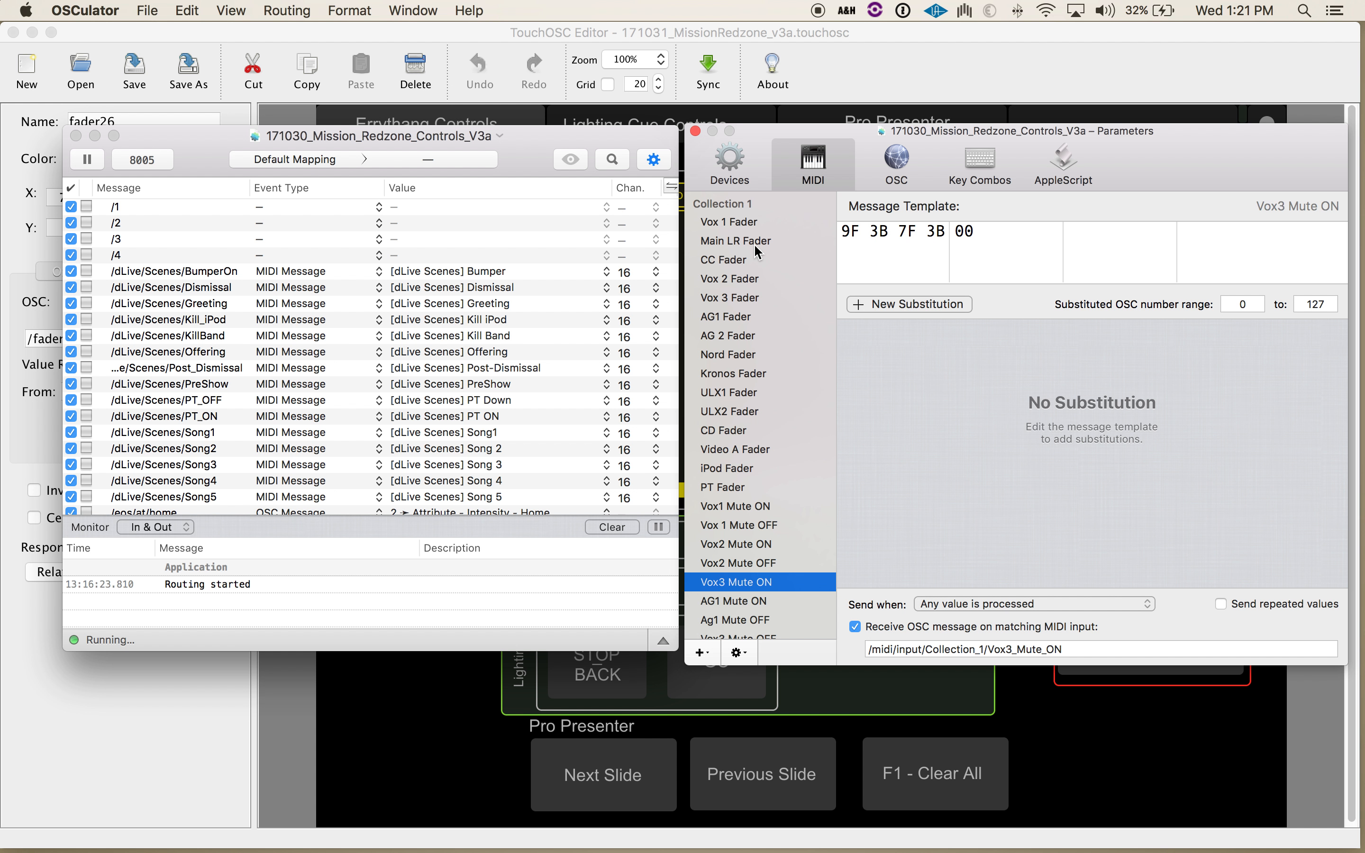
{"action": "key", "text": "Down"}
{"action": "key", "text": "Up"}
{"action": "key", "text": "Up"}
{"action": "key", "text": "Up"}
{"action": "key", "text": "Up"}
{"action": "key", "text": "Up"}
{"action": "key", "text": "Up"}
{"action": "key", "text": "Up"}
{"action": "key", "text": "Up"}
{"action": "key", "text": "Up"}
{"action": "key", "text": "Up"}
{"action": "key", "text": "Up"}
{"action": "key", "text": "Up"}
{"action": "key", "text": "Up"}
{"action": "key", "text": "Up"}
{"action": "key", "text": "Up"}
{"action": "key", "text": "Up"}
{"action": "key", "text": "Up"}
{"action": "key", "text": "Up"}
{"action": "key", "text": "Up"}
{"action": "key", "text": "Up"}
{"action": "key", "text": "Up"}
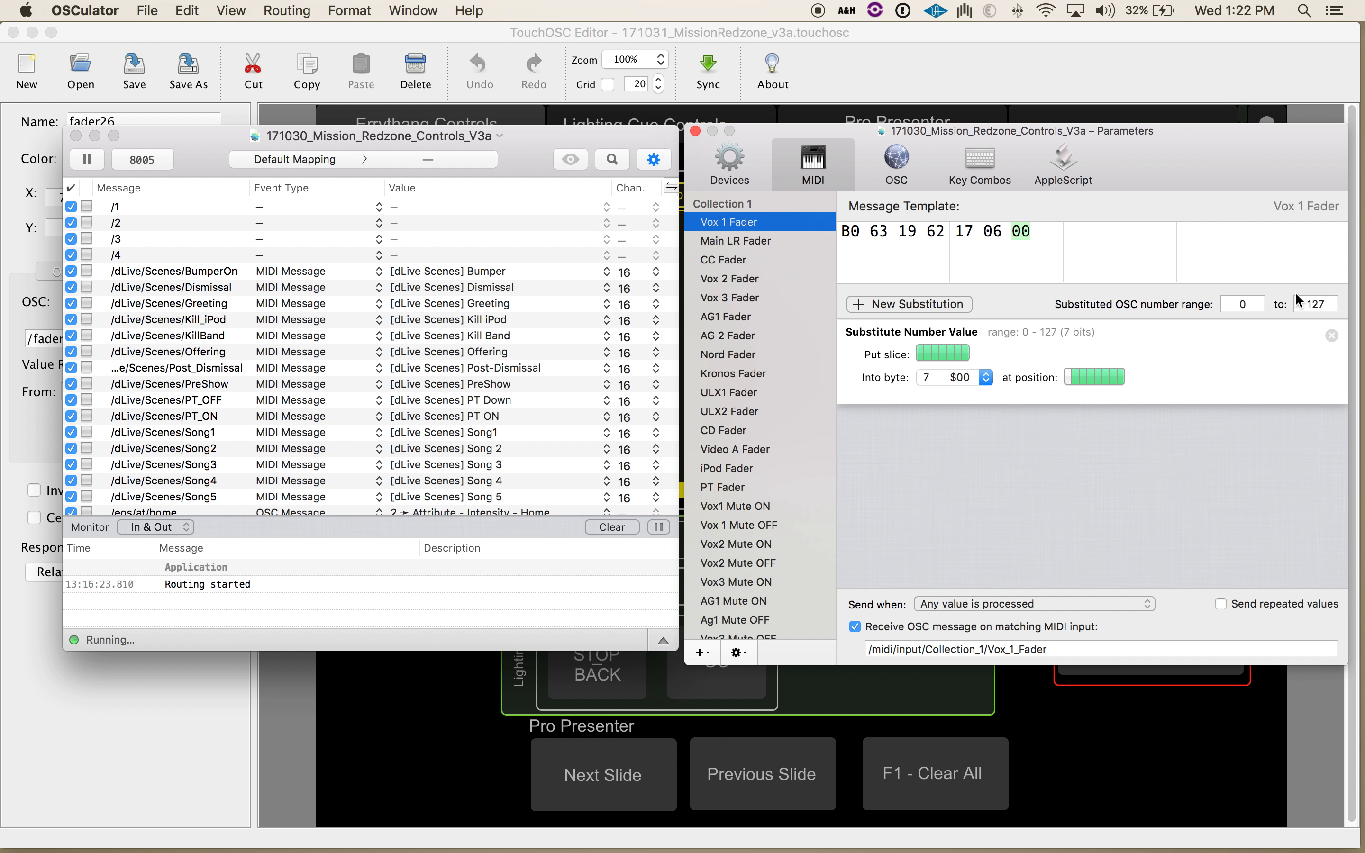
Examine the AG1 Fader's message template and the available substitution types.
{"action": "left_click", "coordinate": [725, 317]}
{"action": "left_click", "coordinate": [1027, 235]}
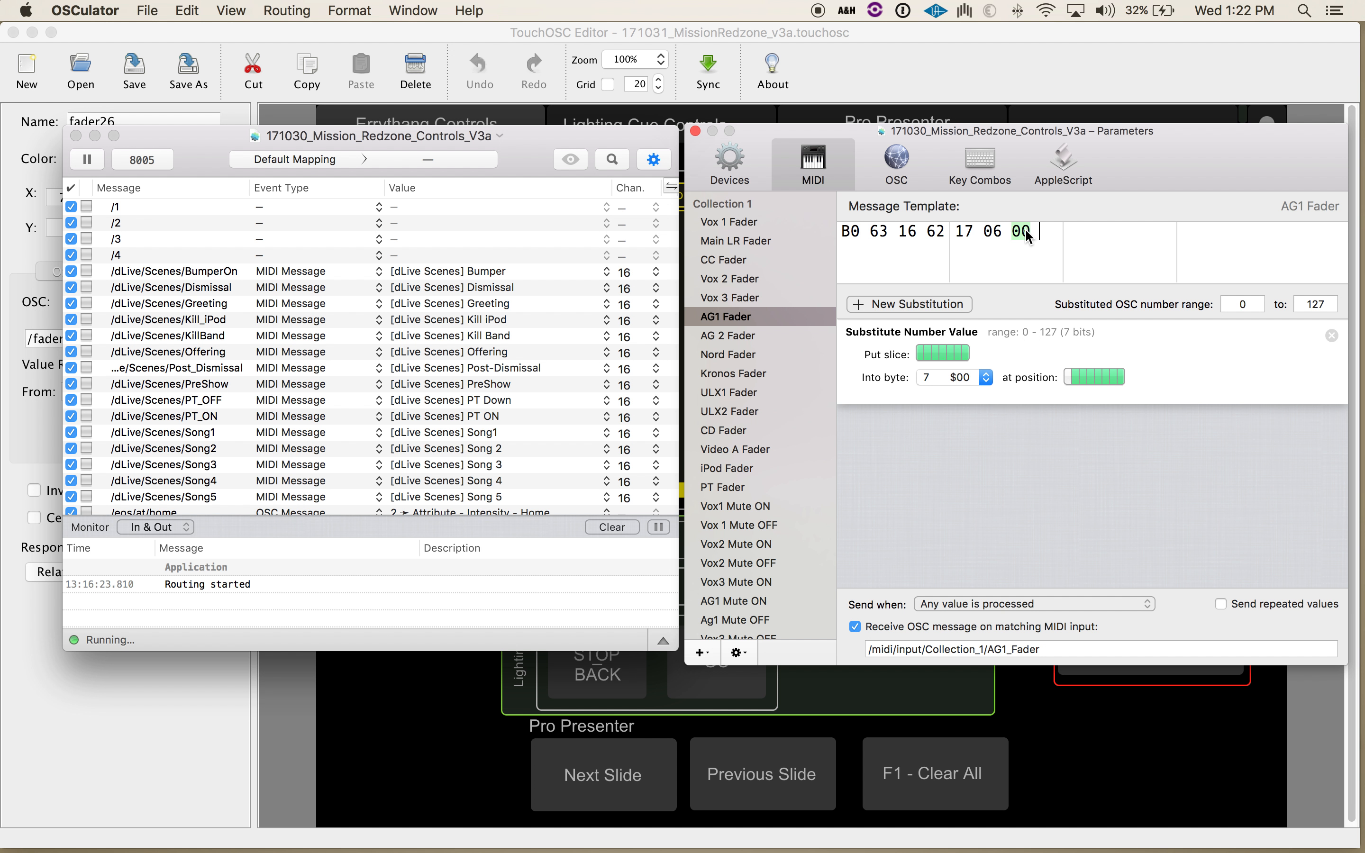
{"action": "left_click", "coordinate": [910, 305]}
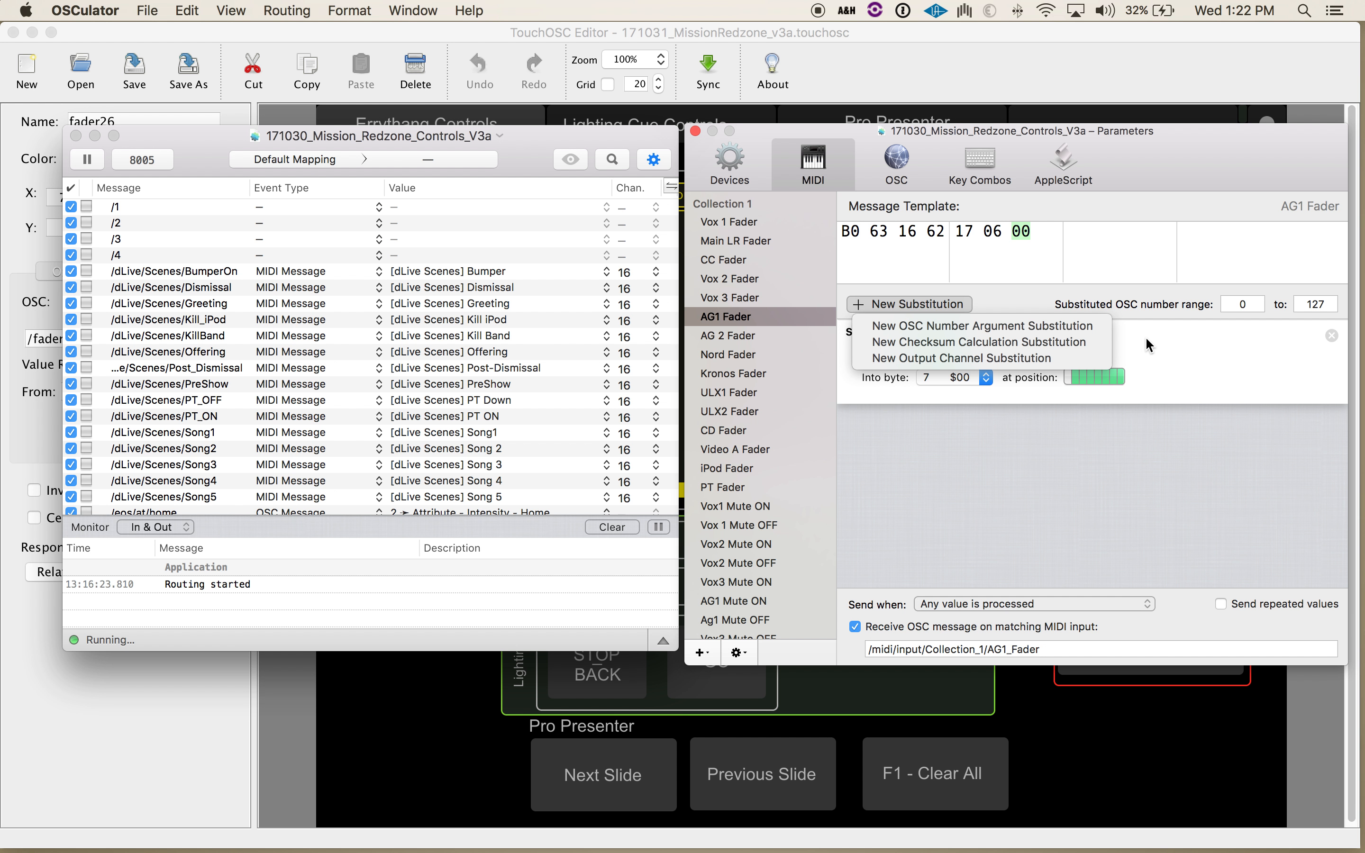
{"action": "left_click", "coordinate": [1156, 364]}
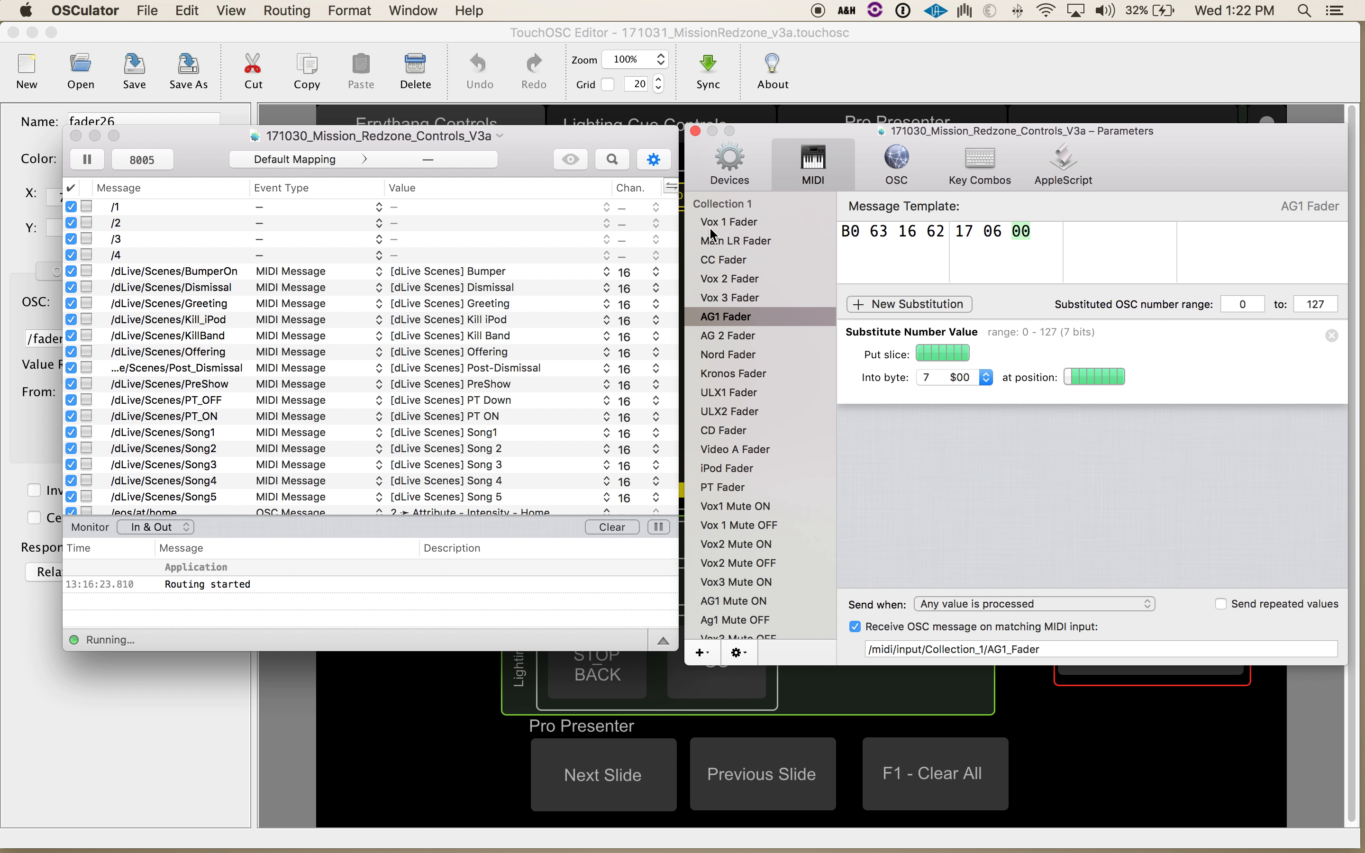
Highlight the OSC address that the Vox 1 Fader receives on matching MIDI input.
{"action": "left_click", "coordinate": [742, 225]}
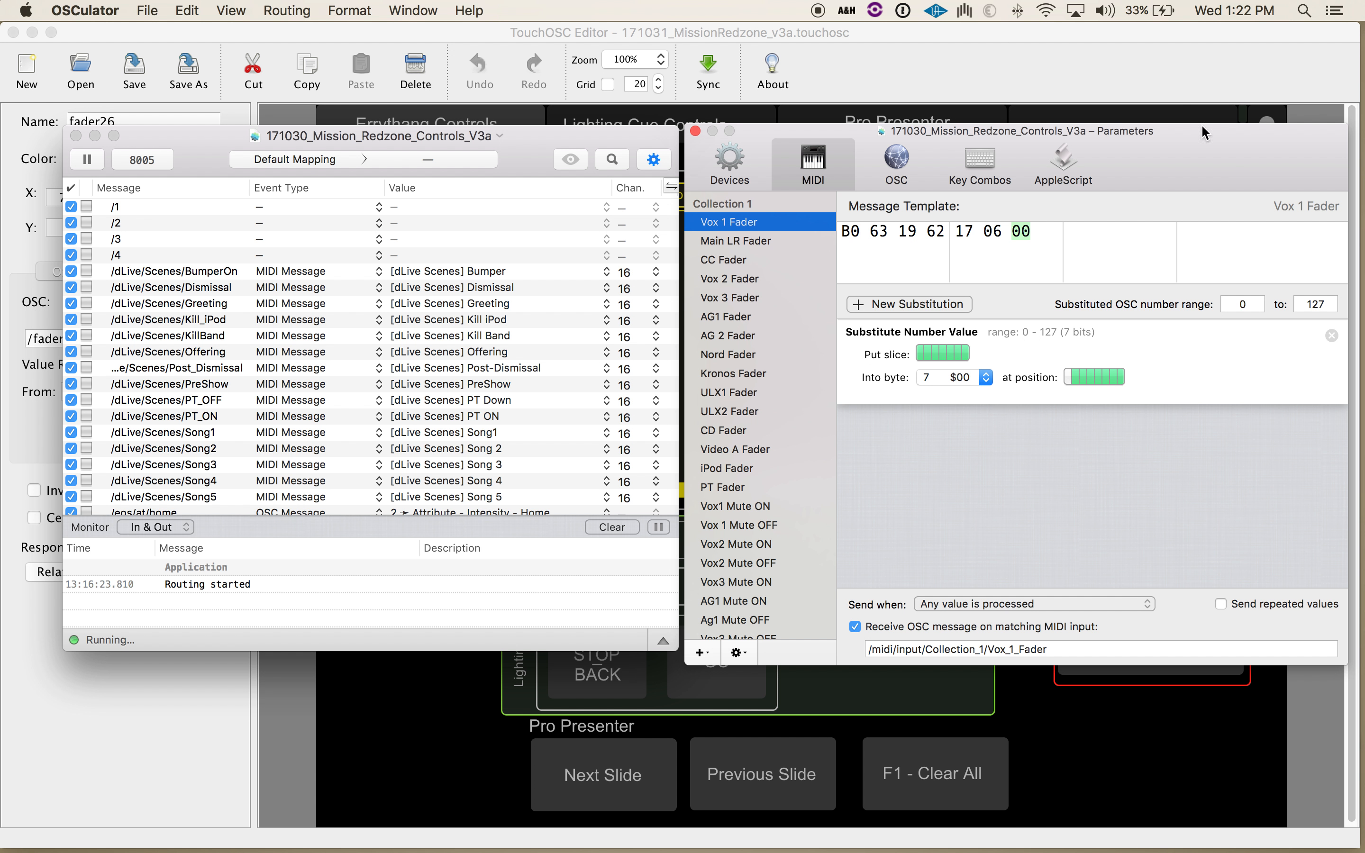
{"action": "left_click_drag", "start_coordinate": [868, 648], "coordinate": [1108, 666]}
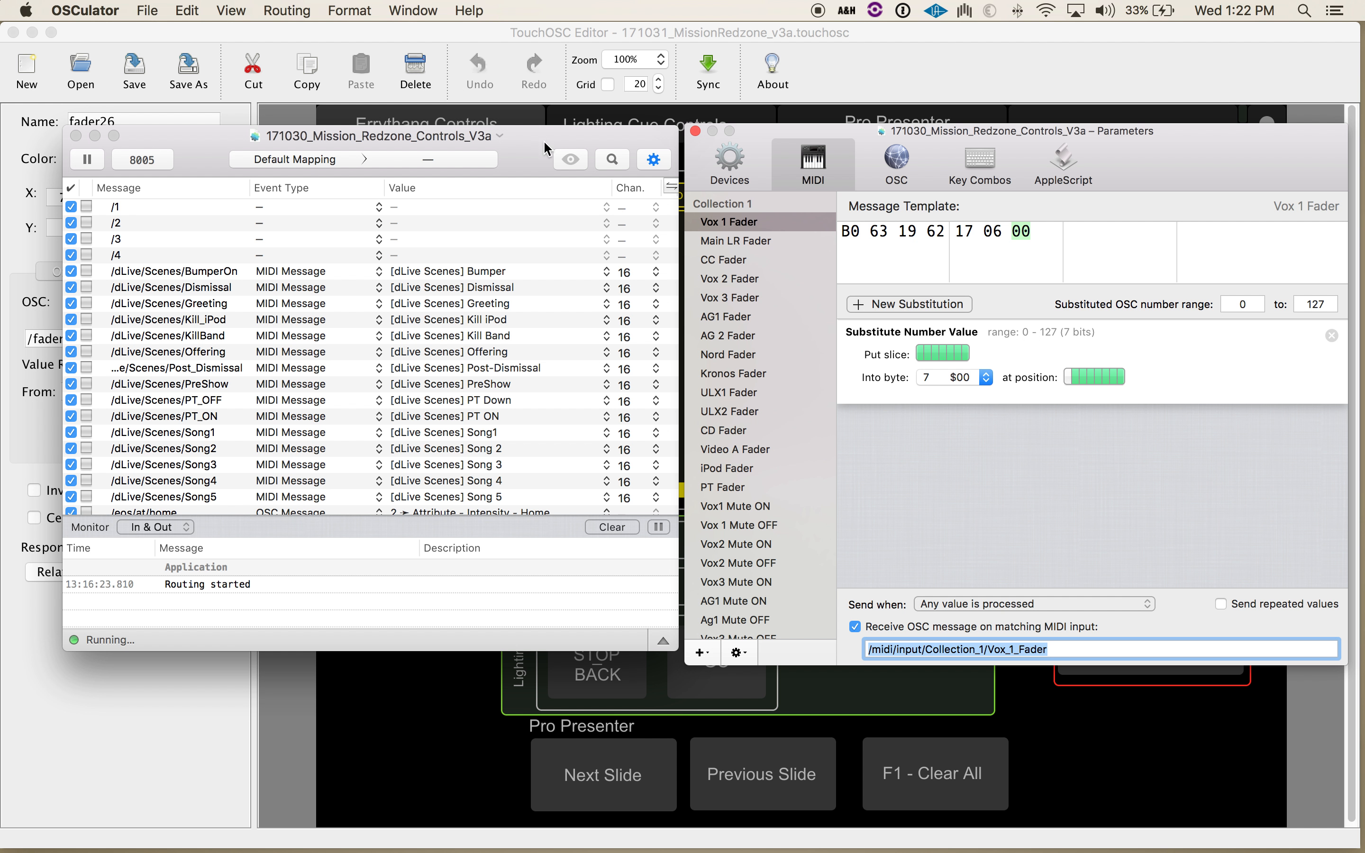
Move the mapping window to the screen's upper corner and enlarge it to show more of the message list.
{"action": "left_click_drag", "start_coordinate": [531, 151], "coordinate": [491, 76]}
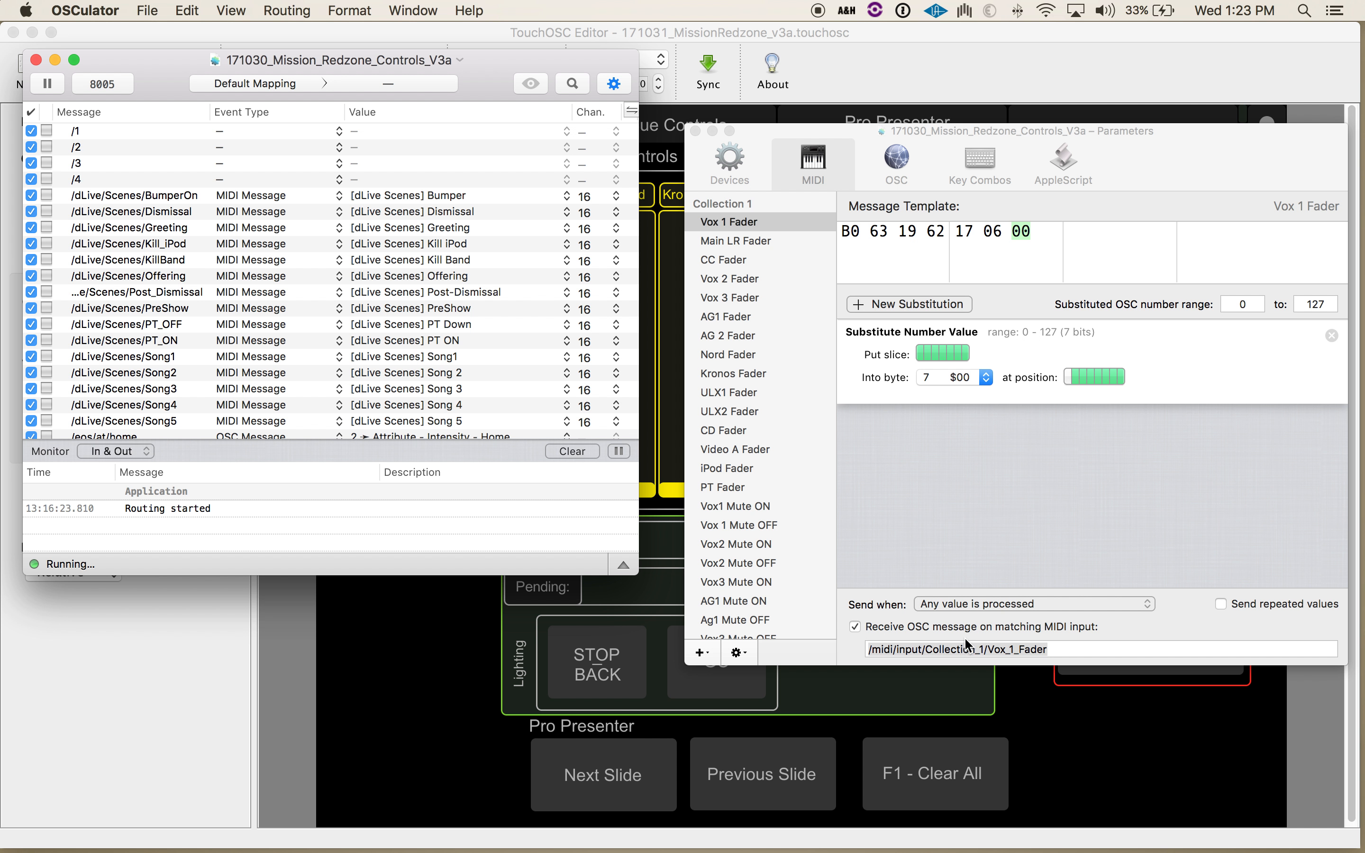
{"action": "scroll", "coordinate": [220, 228], "scroll_direction": "up", "scroll_amount": 2}
{"action": "scroll", "coordinate": [460, 302], "scroll_direction": "down", "scroll_amount": 10}
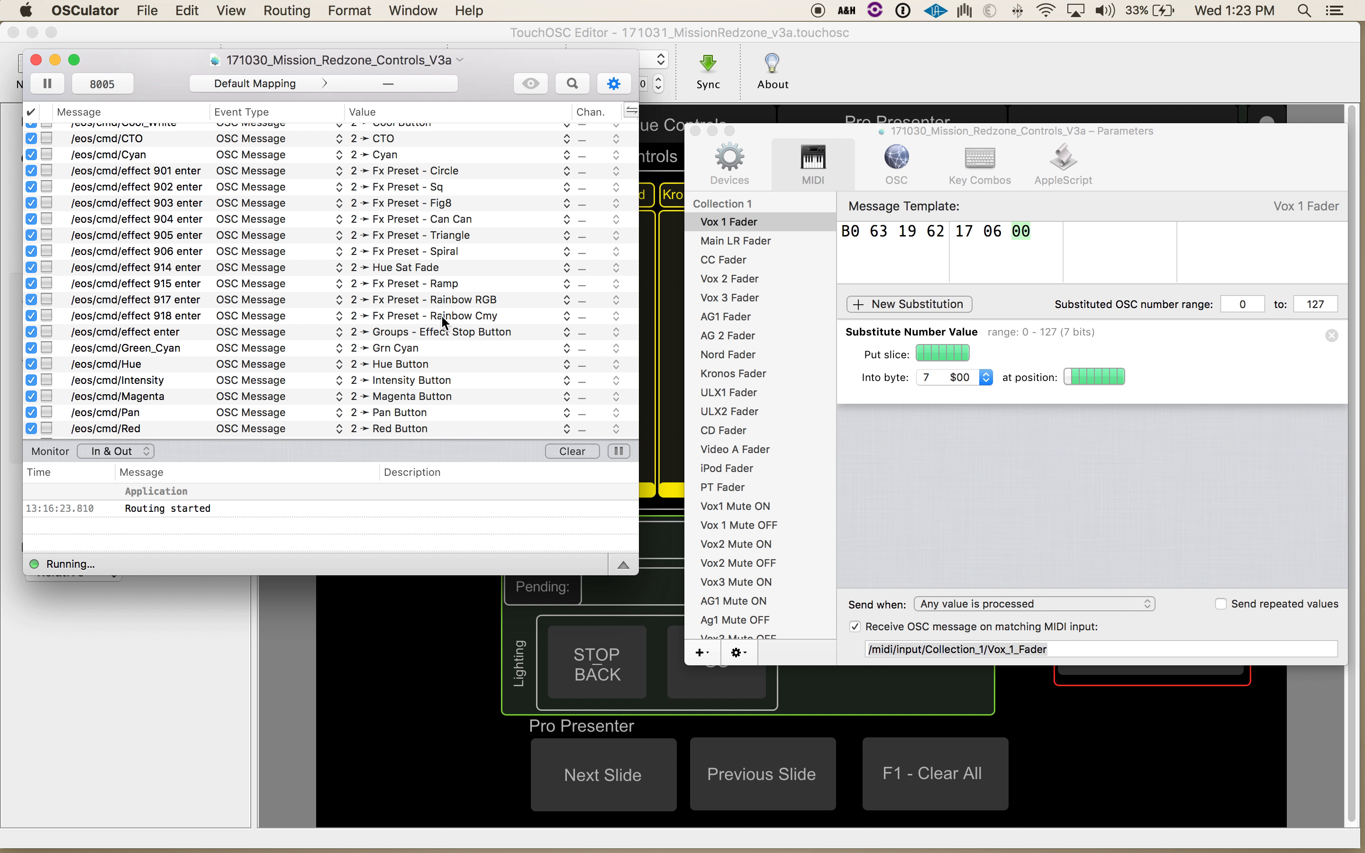
{"action": "scroll", "coordinate": [443, 314], "scroll_direction": "up", "scroll_amount": 5}
{"action": "left_click_drag", "start_coordinate": [645, 571], "coordinate": [731, 845]}
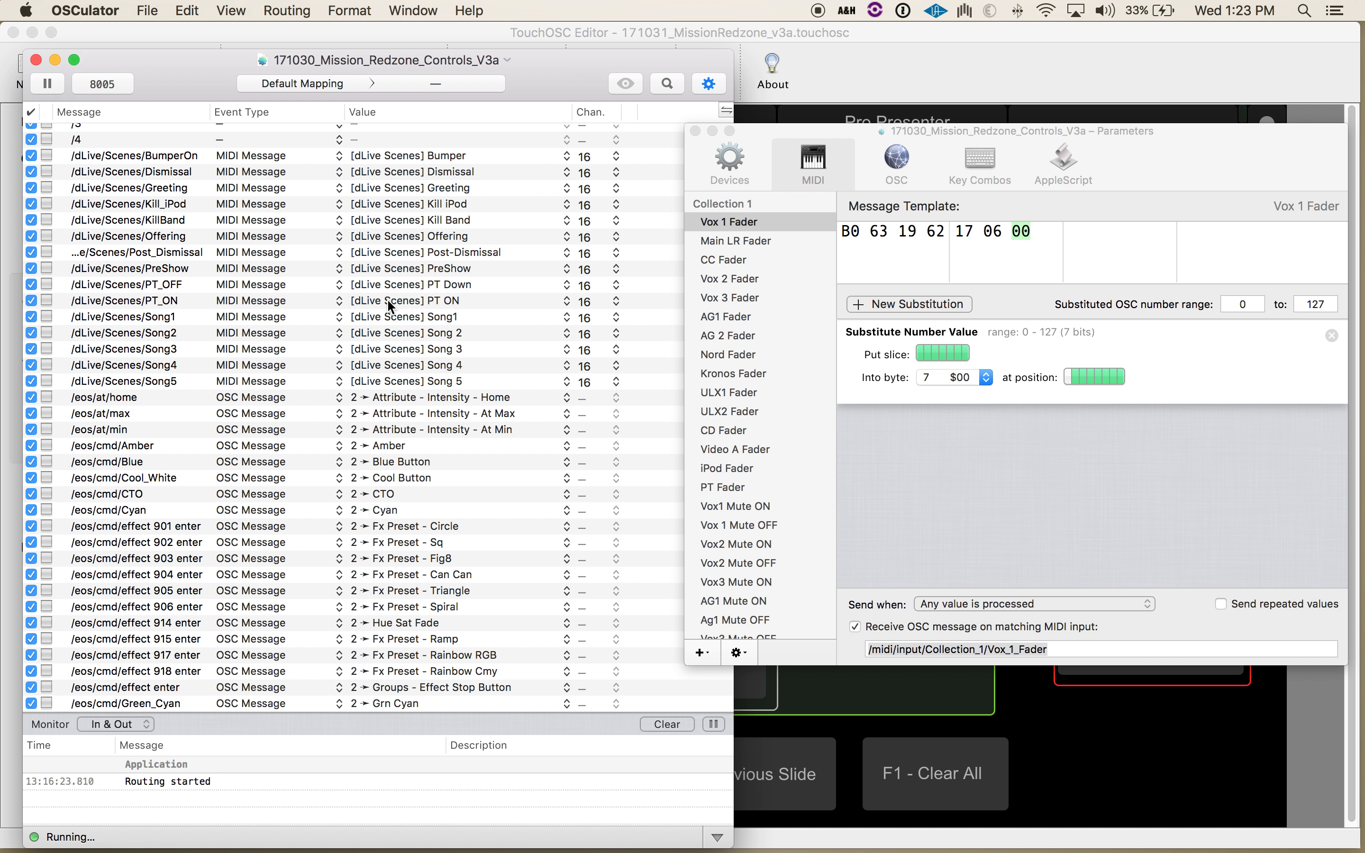
Inspect the value choices for /dLive/Scenes/BumperOn and locate the dLive Scenes collection among the MIDI parameters.
{"action": "left_click", "coordinate": [391, 157]}
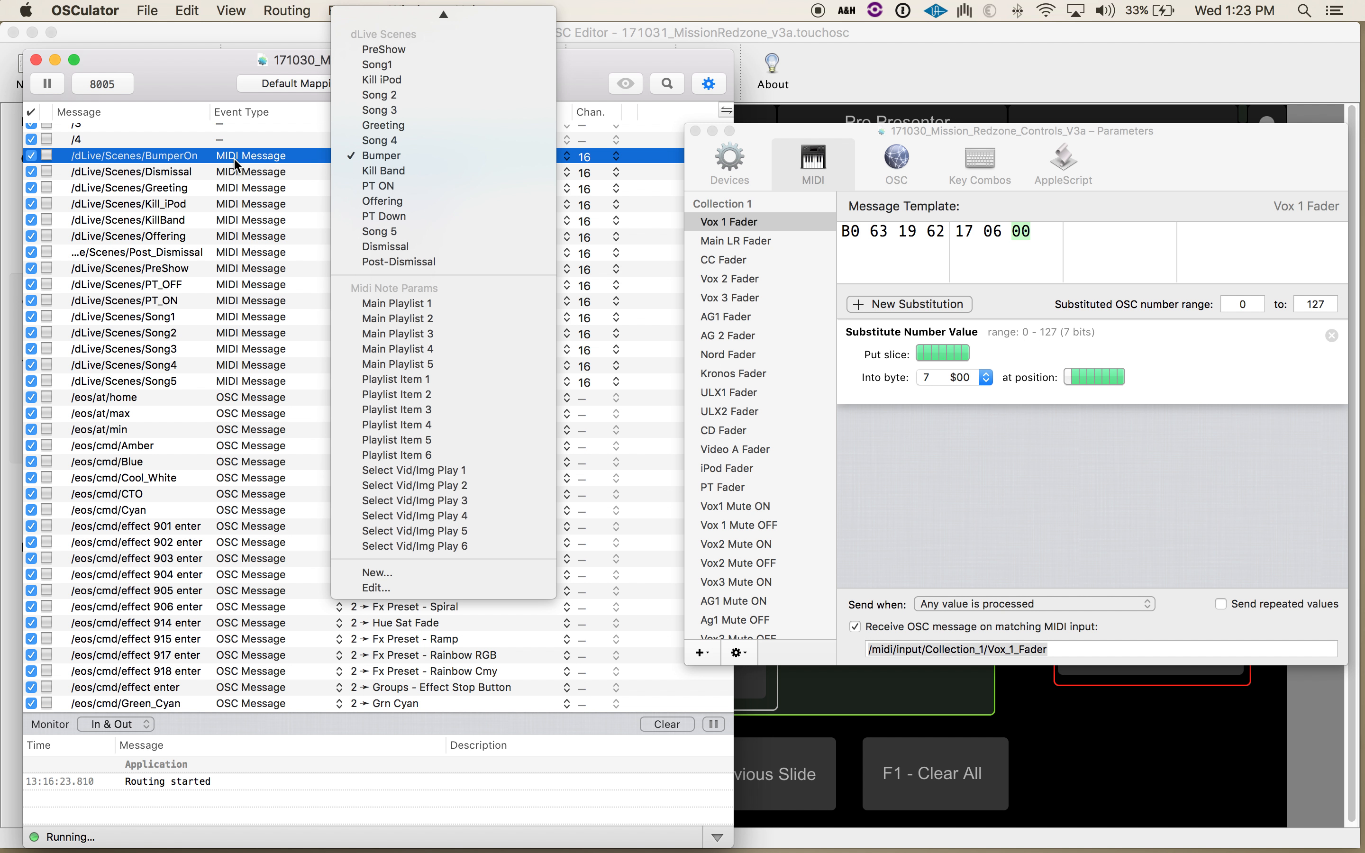
{"action": "left_click", "coordinate": [389, 161]}
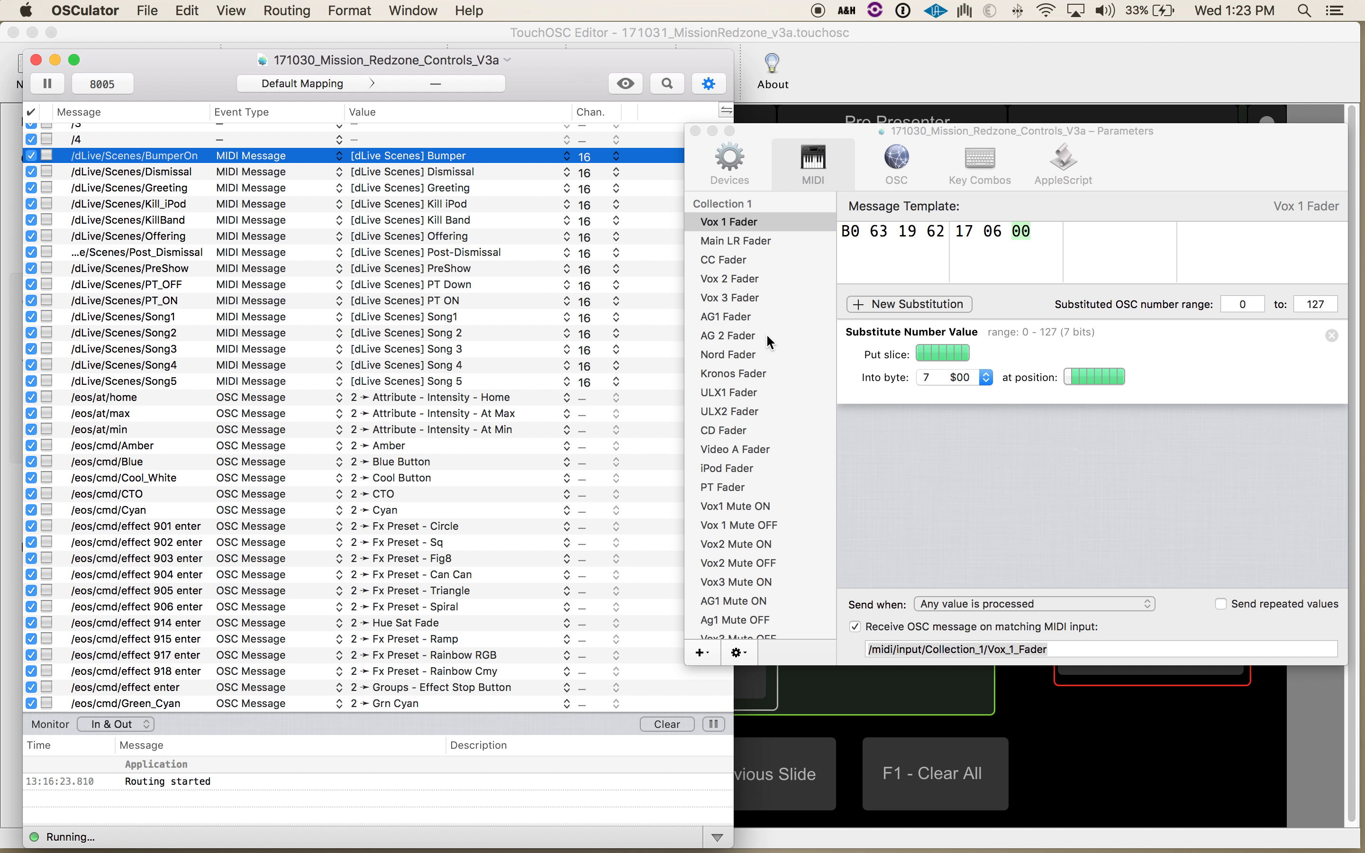
{"action": "scroll", "coordinate": [789, 346], "scroll_direction": "down", "scroll_amount": 15}
{"action": "scroll", "coordinate": [789, 346], "scroll_direction": "up", "scroll_amount": 5}
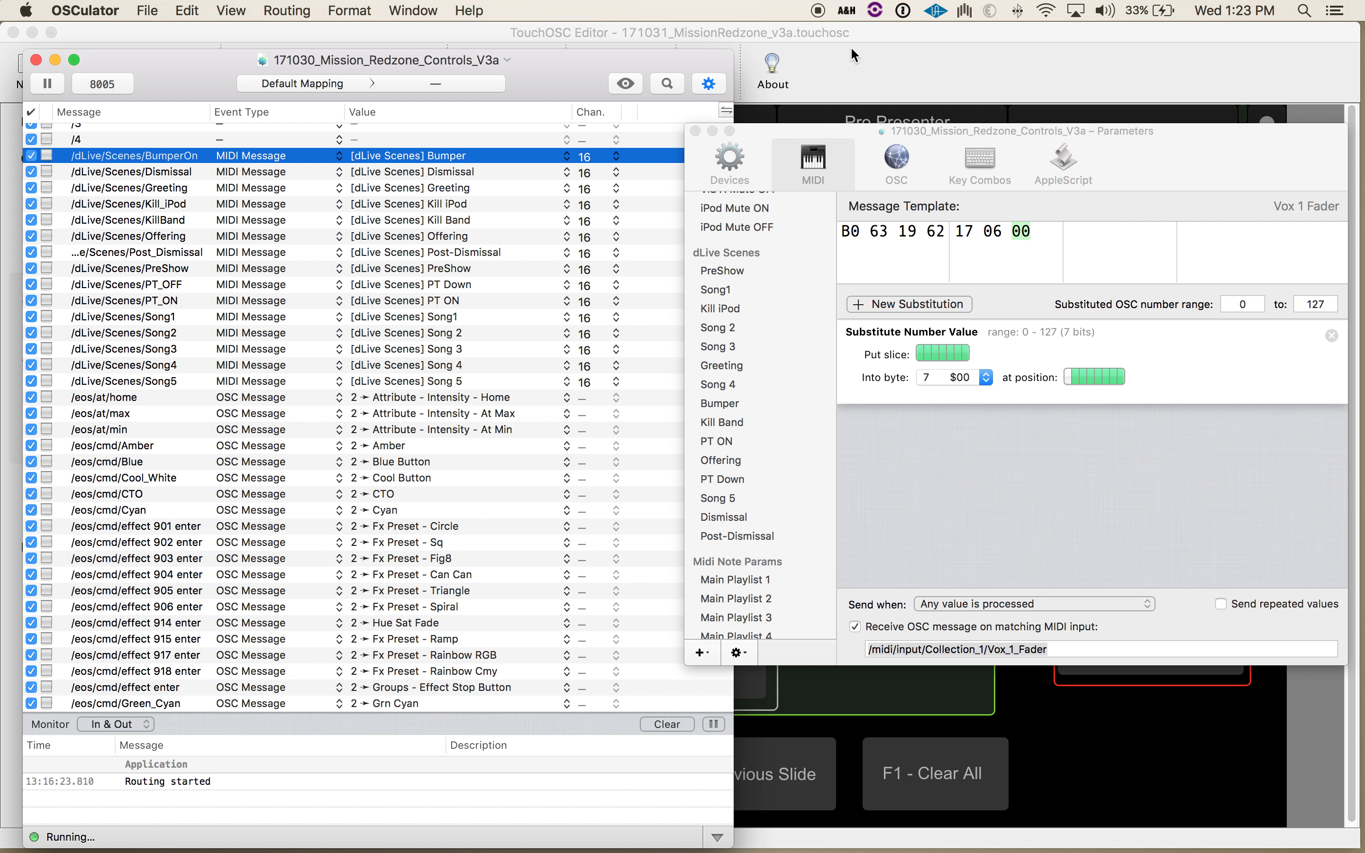
Switch to TouchOSC Editor.
{"action": "left_click", "coordinate": [872, 55]}
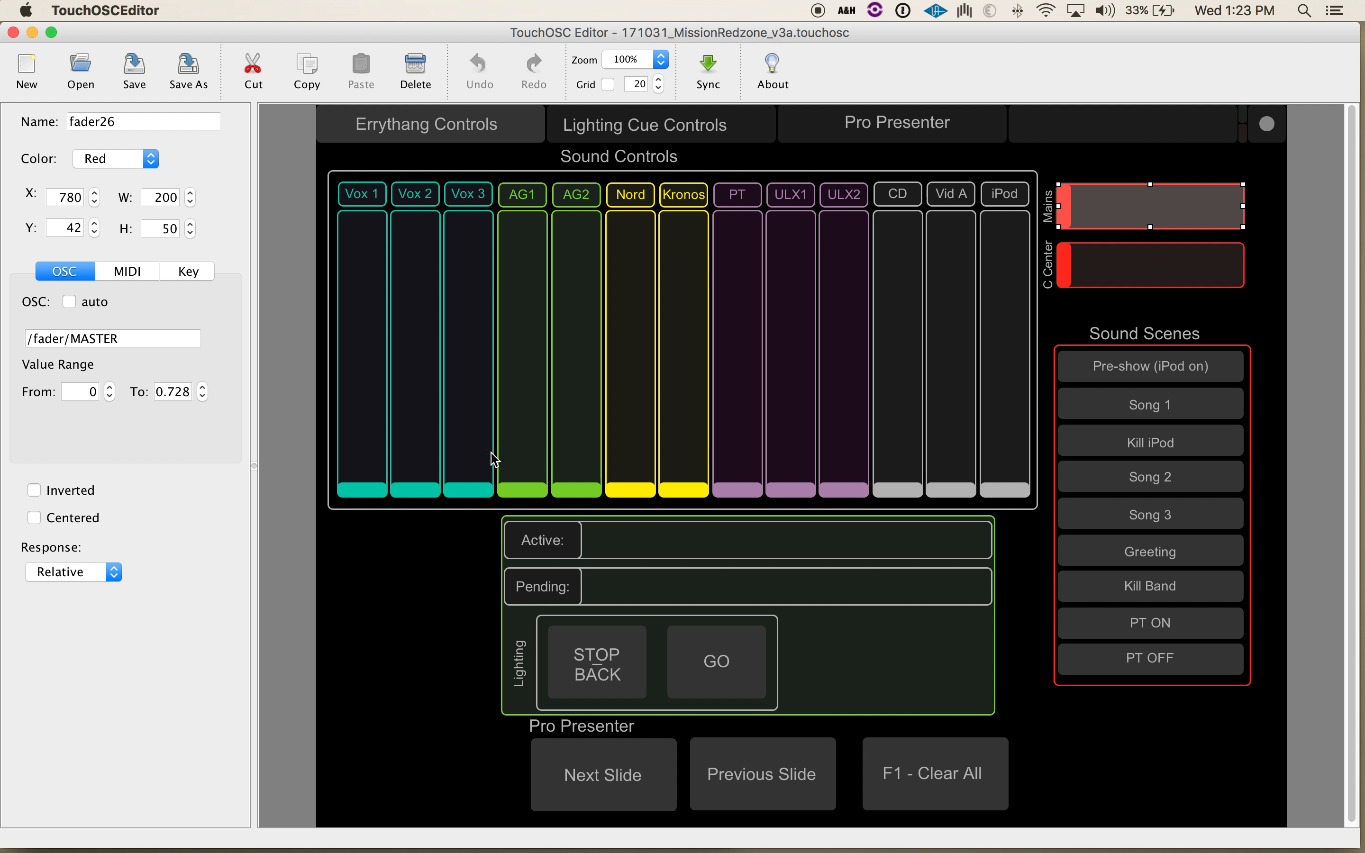
Switch to OSCulator and inspect the value choices for /dLive/Scenes/BumperOn, keeping Bumper from the dLive Scenes collection.
{"action": "key", "text": "super+Tab"}
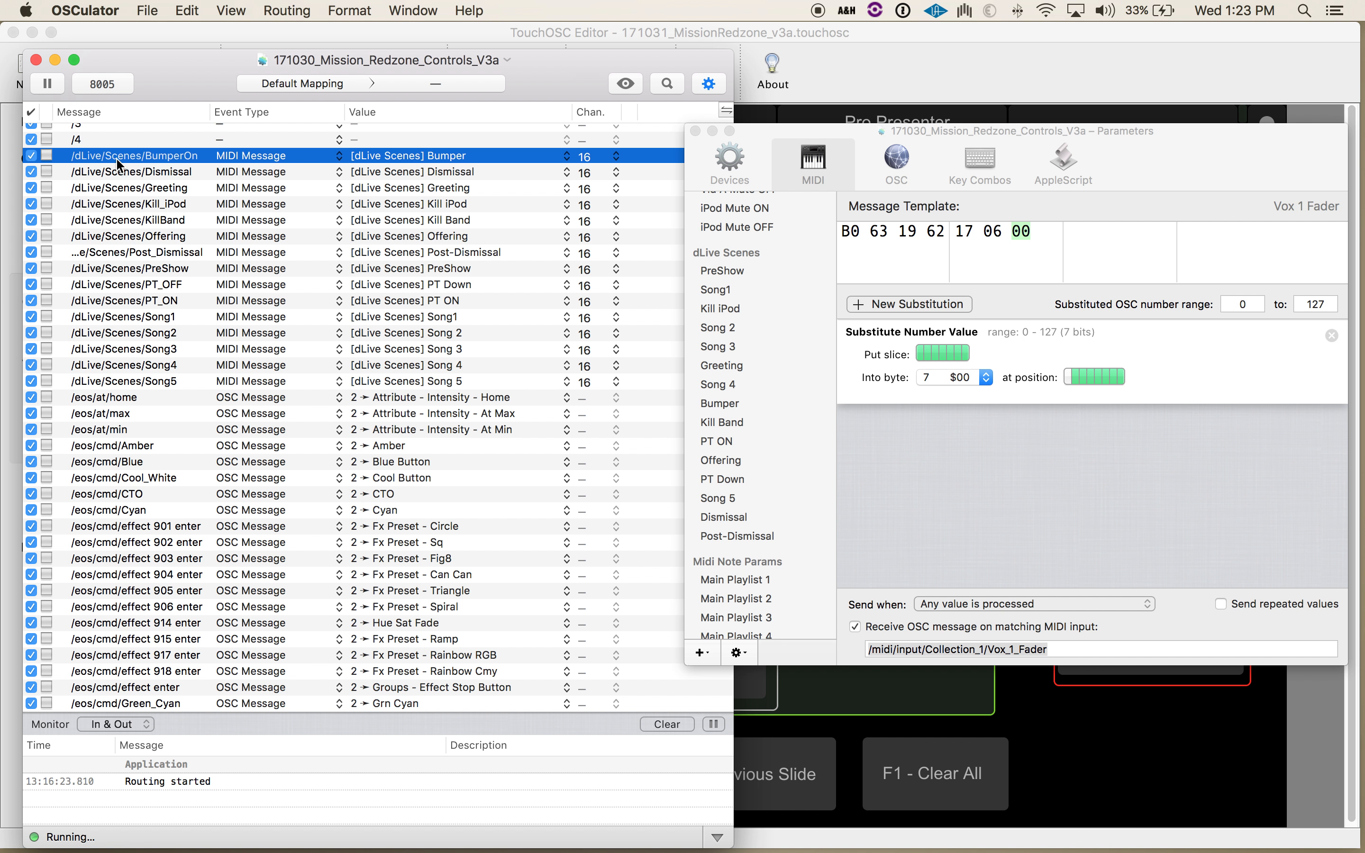
{"action": "left_click", "coordinate": [417, 155]}
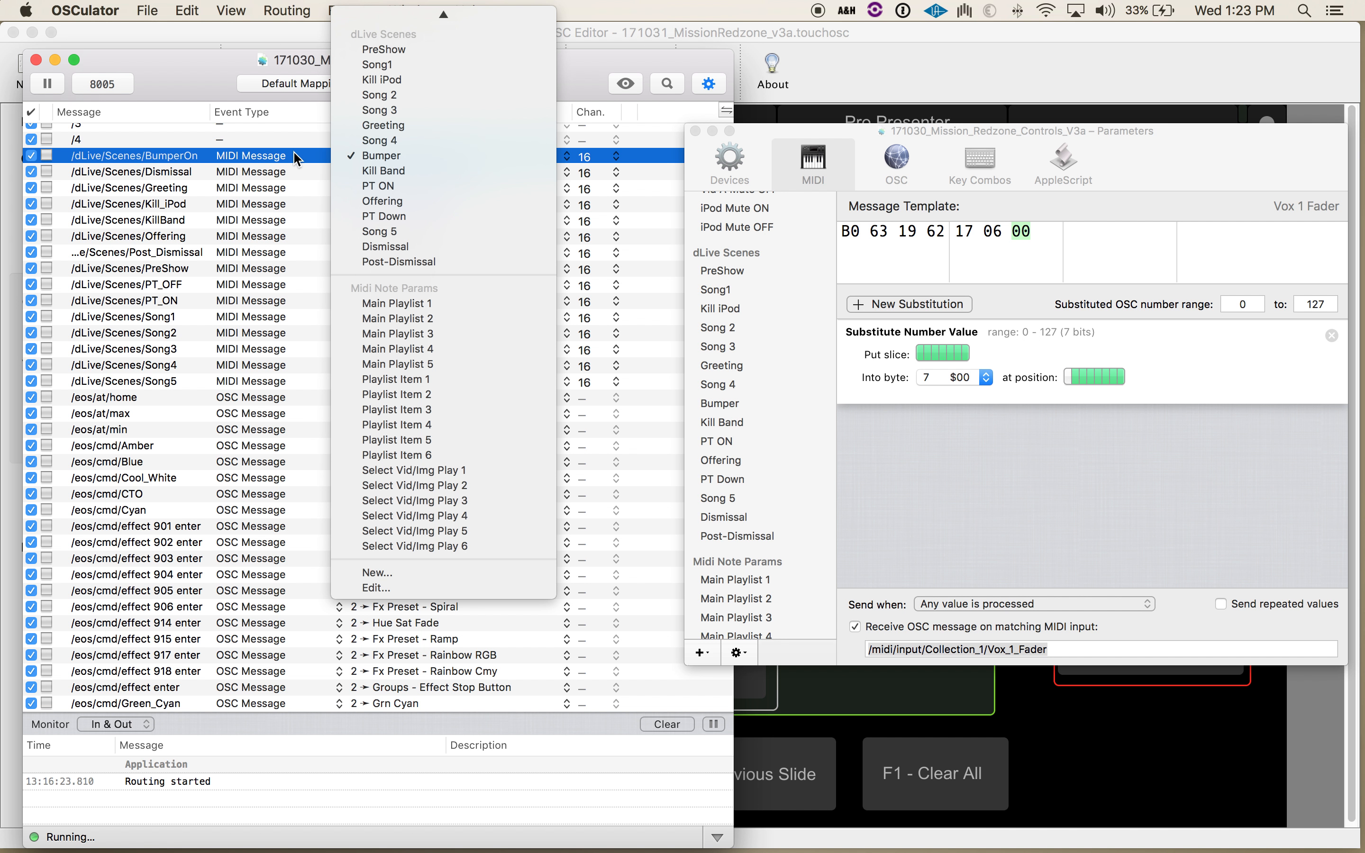
{"action": "left_click", "coordinate": [381, 156]}
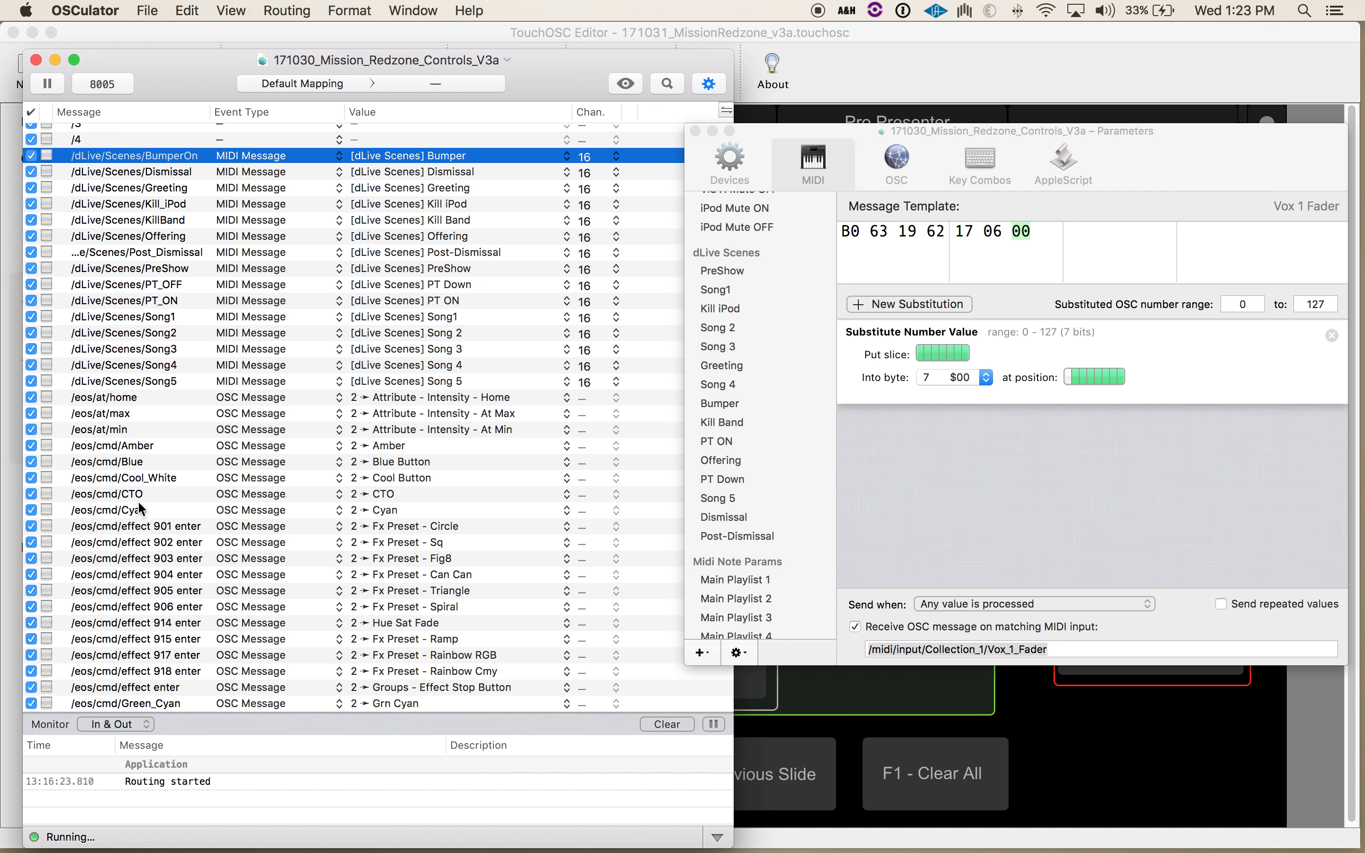
{"action": "scroll", "coordinate": [142, 508], "scroll_direction": "down", "scroll_amount": 3}
{"action": "scroll", "coordinate": [141, 507], "scroll_direction": "up", "scroll_amount": 5}
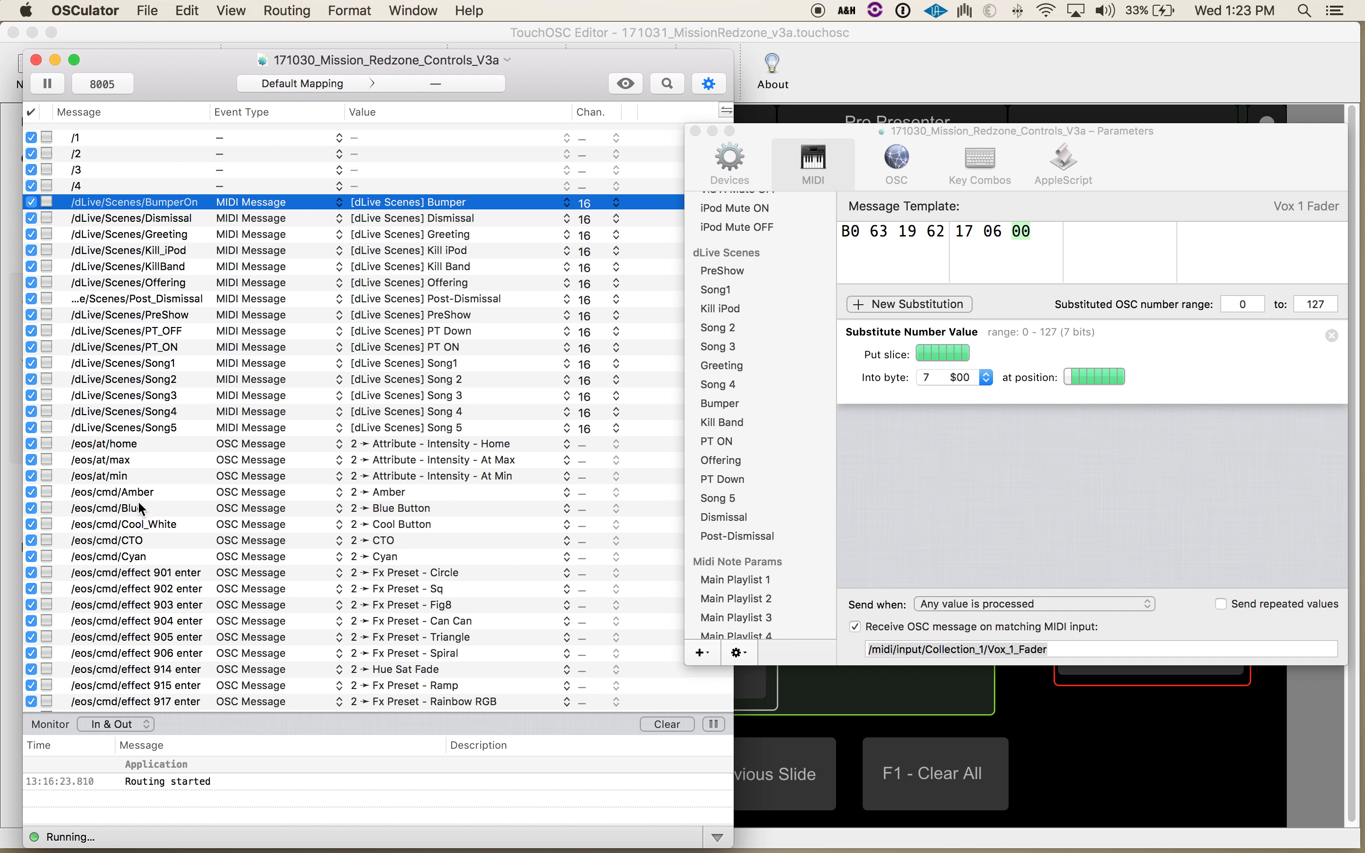
Check the C Center fader in the TouchOSC Editor layout and return to OSCulator.
{"action": "left_click", "coordinate": [1072, 768]}
{"action": "left_click", "coordinate": [1134, 272]}
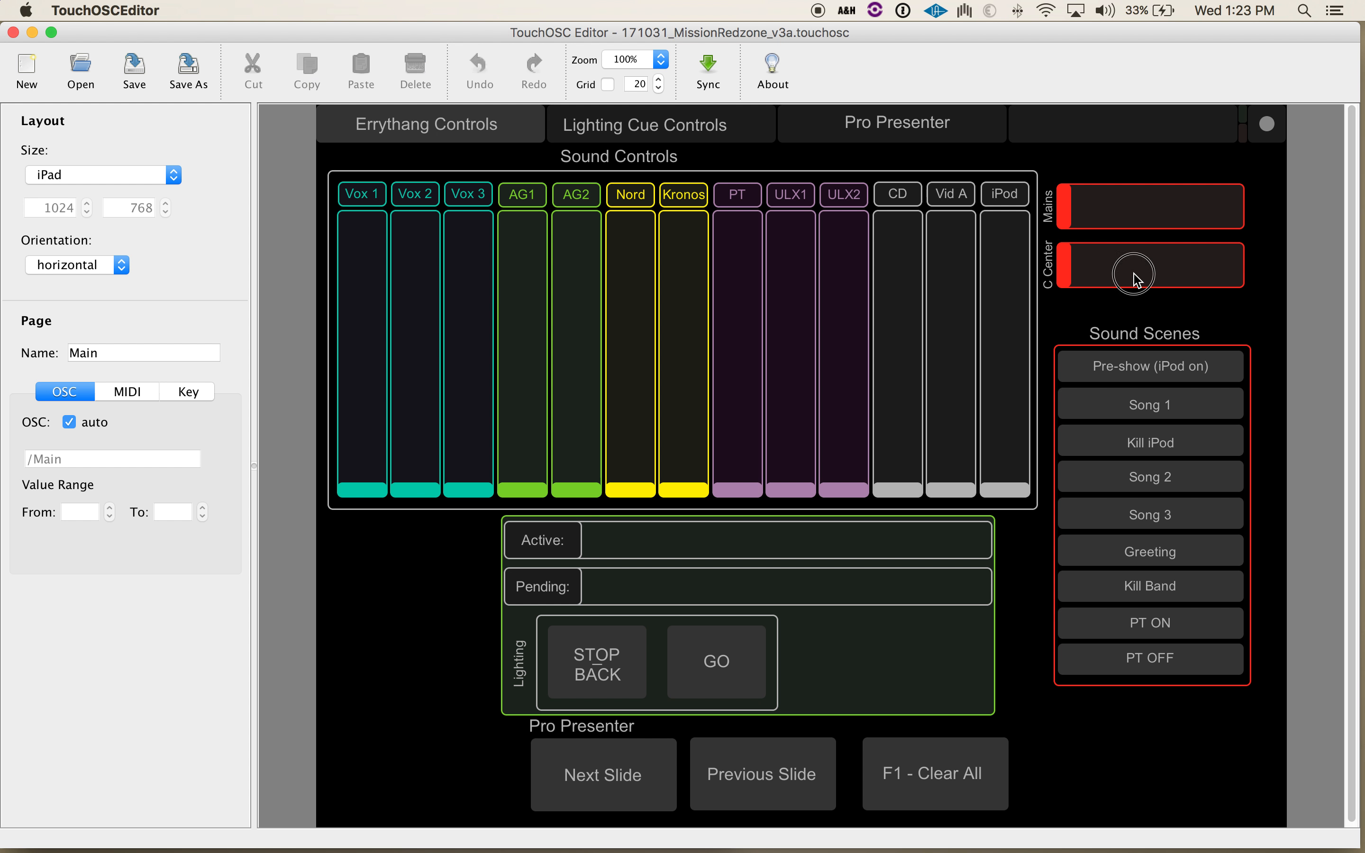
{"action": "key", "text": "super+Tab"}
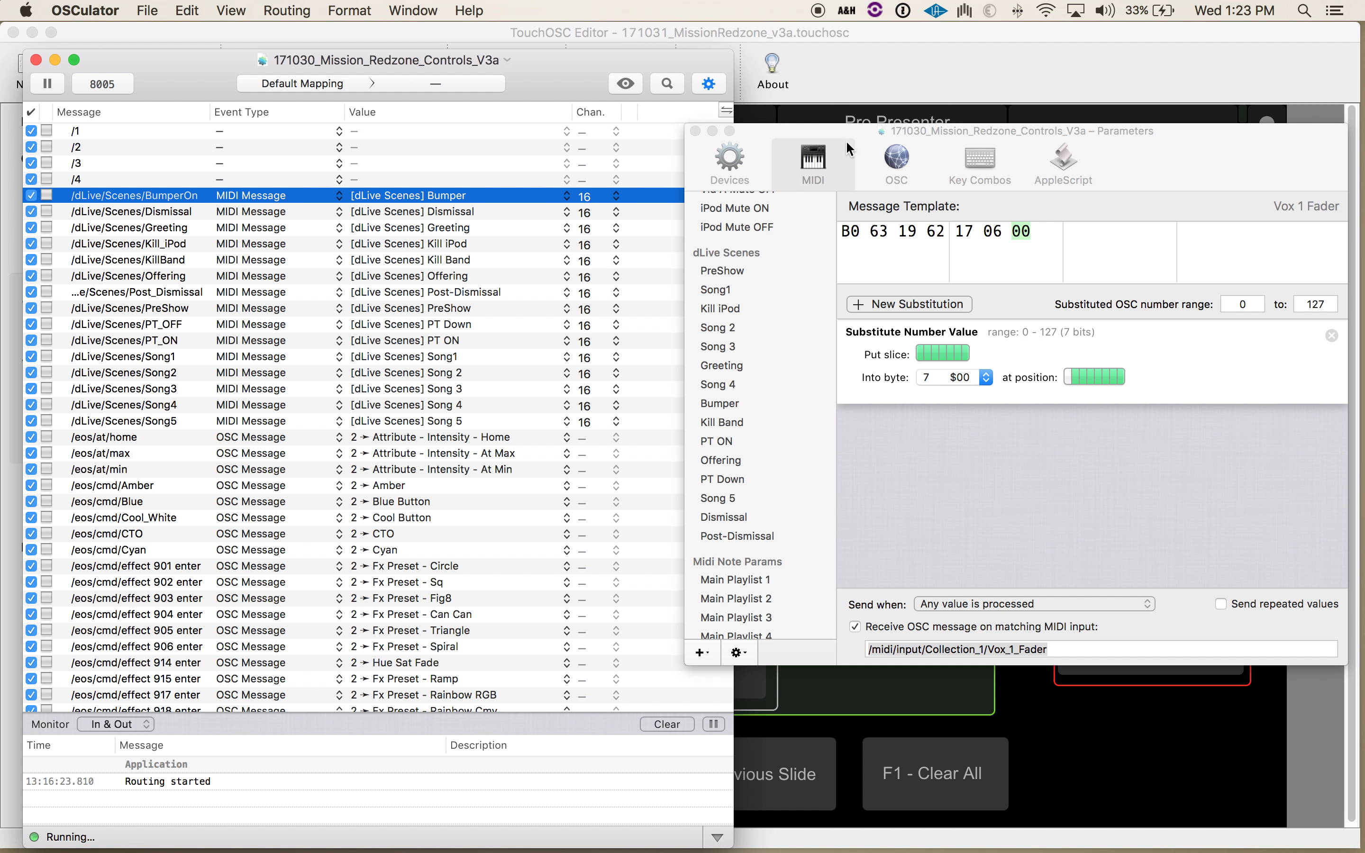
Search the messages for /fader/cc and show the CC Fader's message template in the MIDI parameters.
{"action": "left_click", "coordinate": [669, 84]}
{"action": "type", "text": "/"}
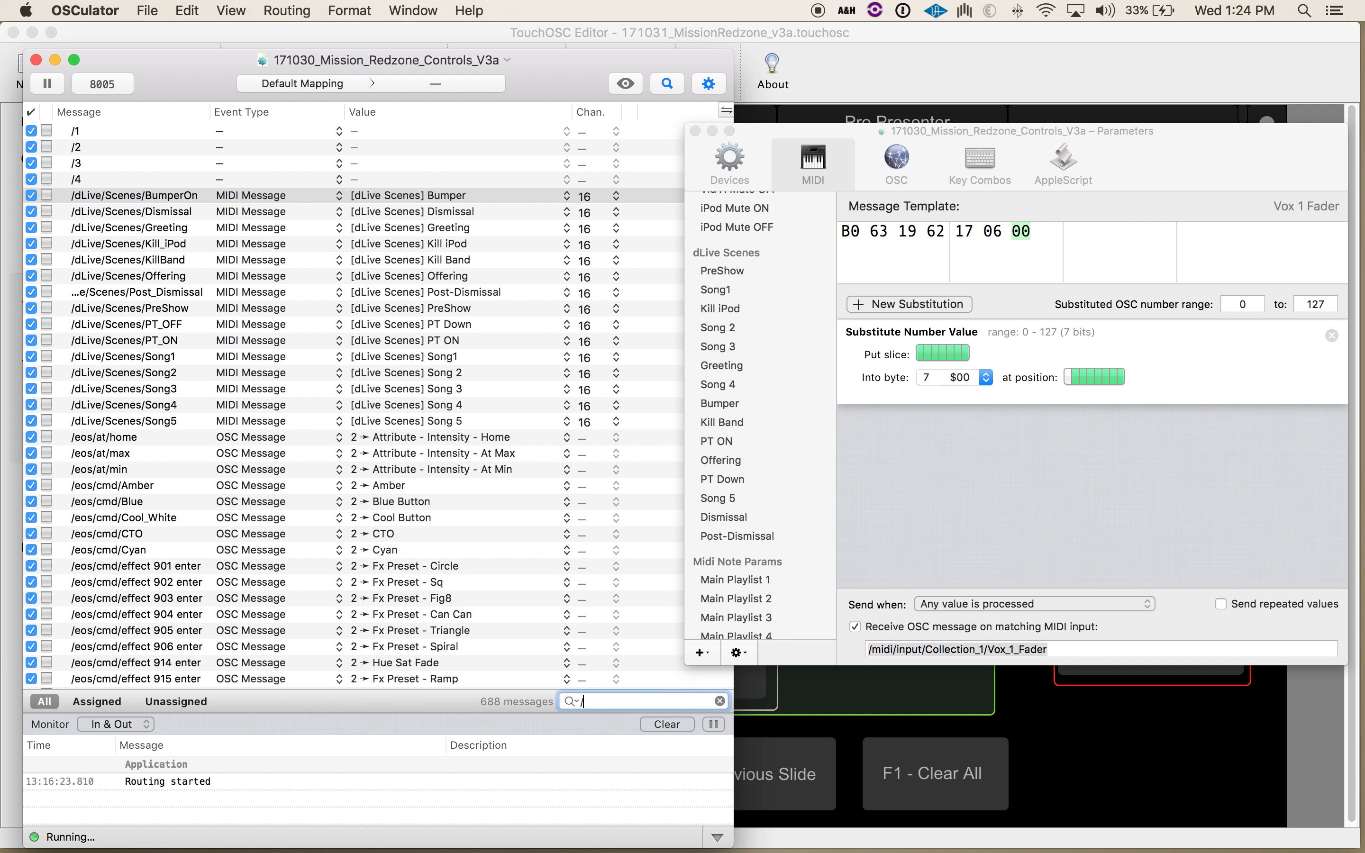
{"action": "type", "text": "fader/cc"}
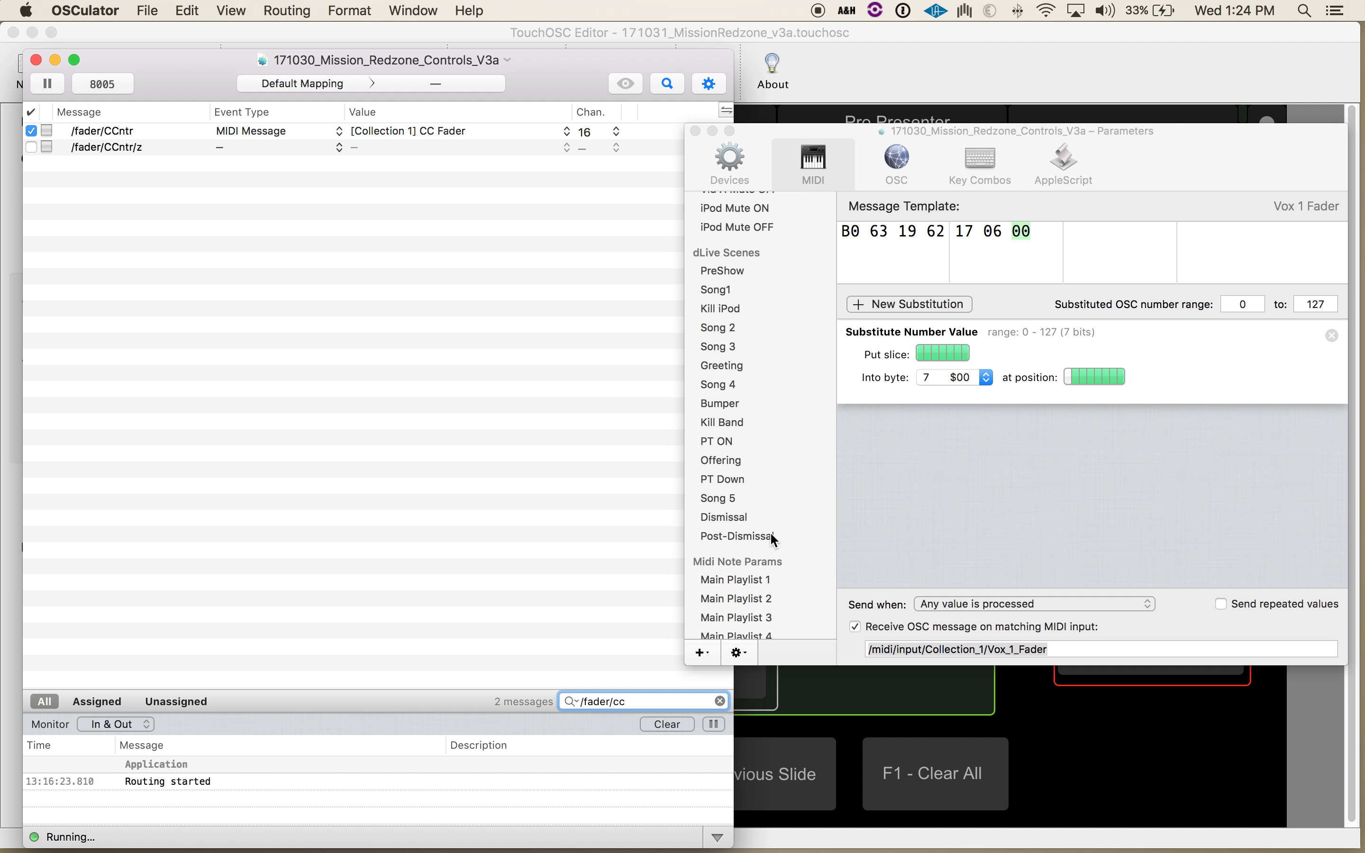
{"action": "scroll", "coordinate": [748, 299], "scroll_direction": "up", "scroll_amount": 15}
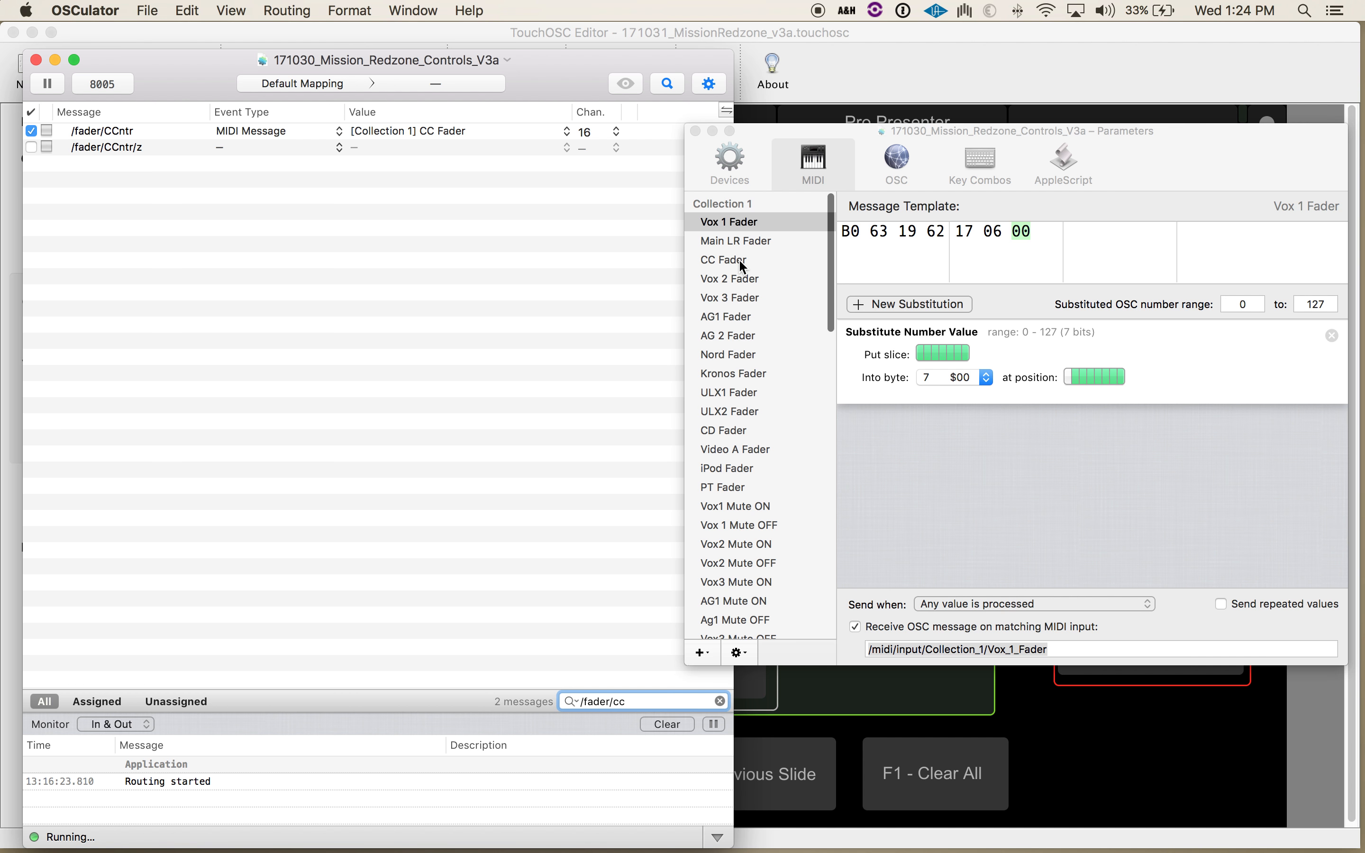
{"action": "left_click", "coordinate": [739, 261]}
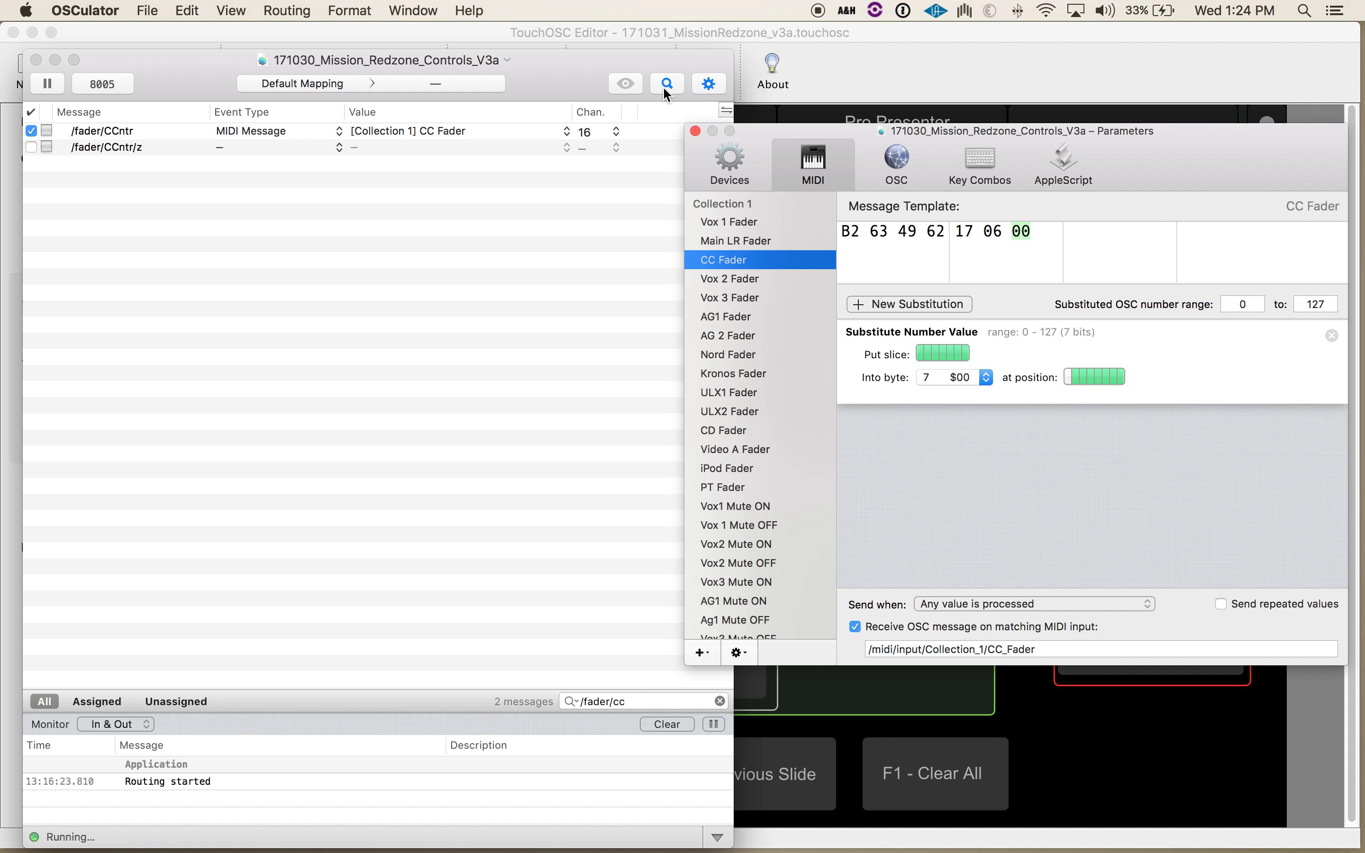
Clear the message search and search for cc instead.
{"action": "left_click", "coordinate": [720, 701]}
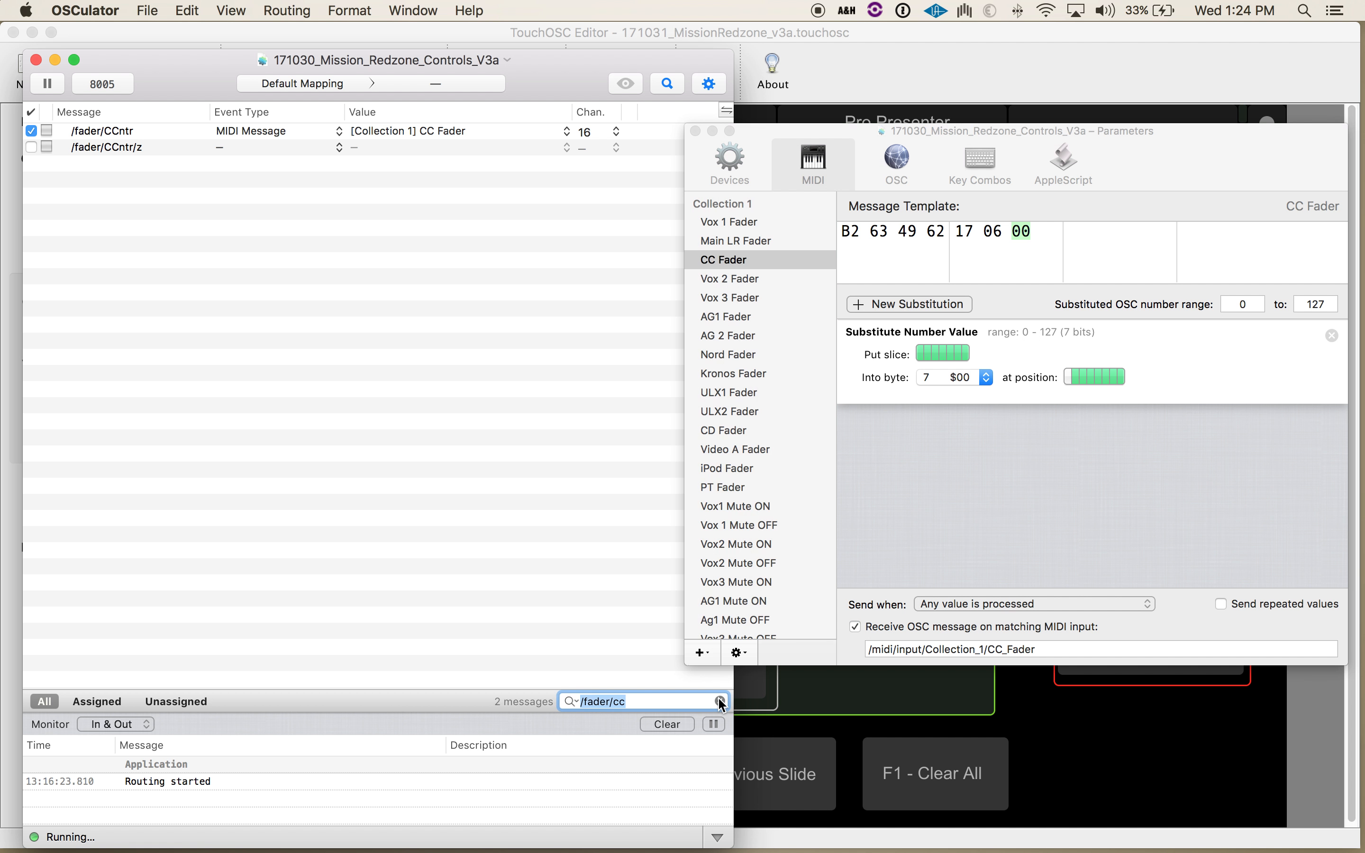
{"action": "left_click", "coordinate": [664, 702]}
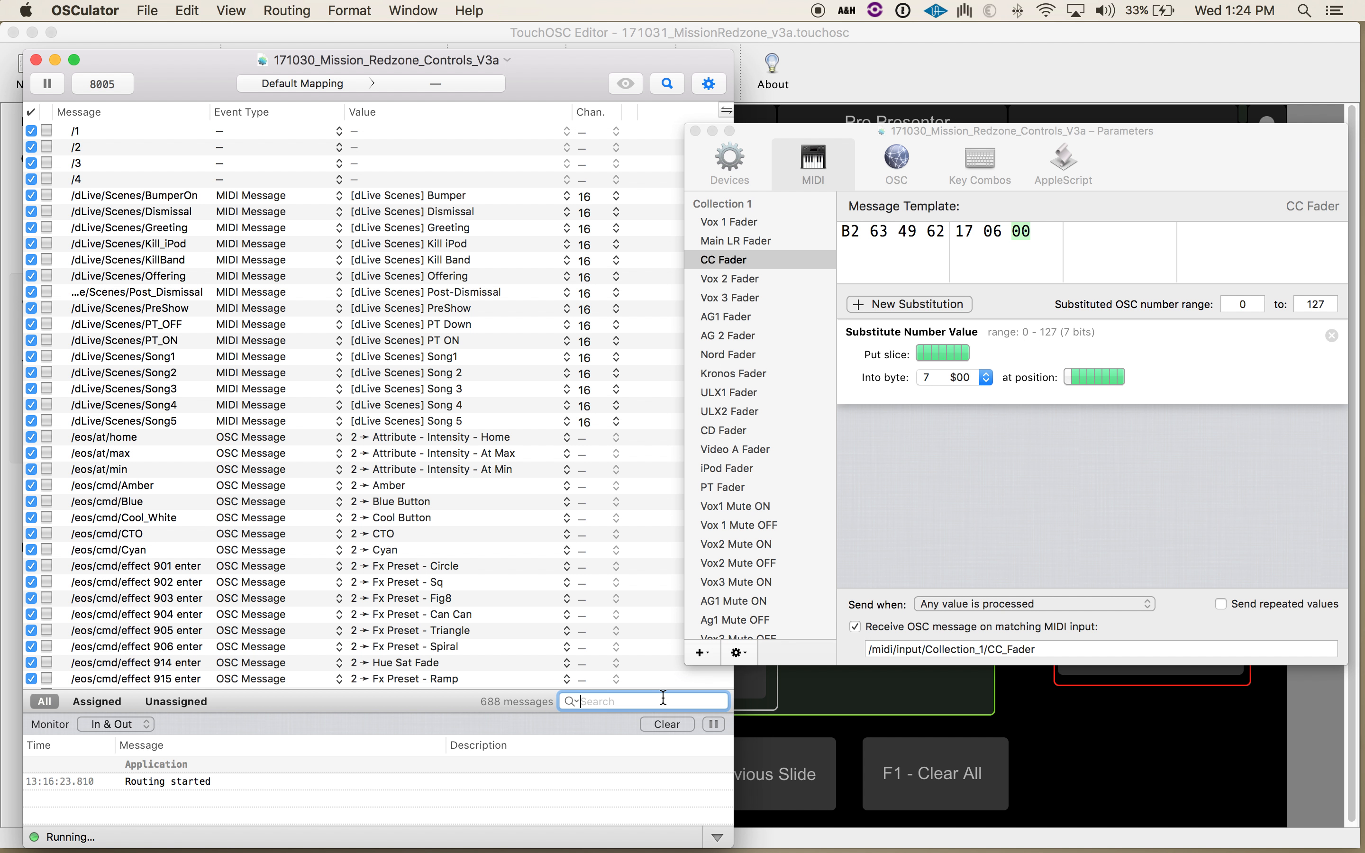
{"action": "type", "text": "cc"}
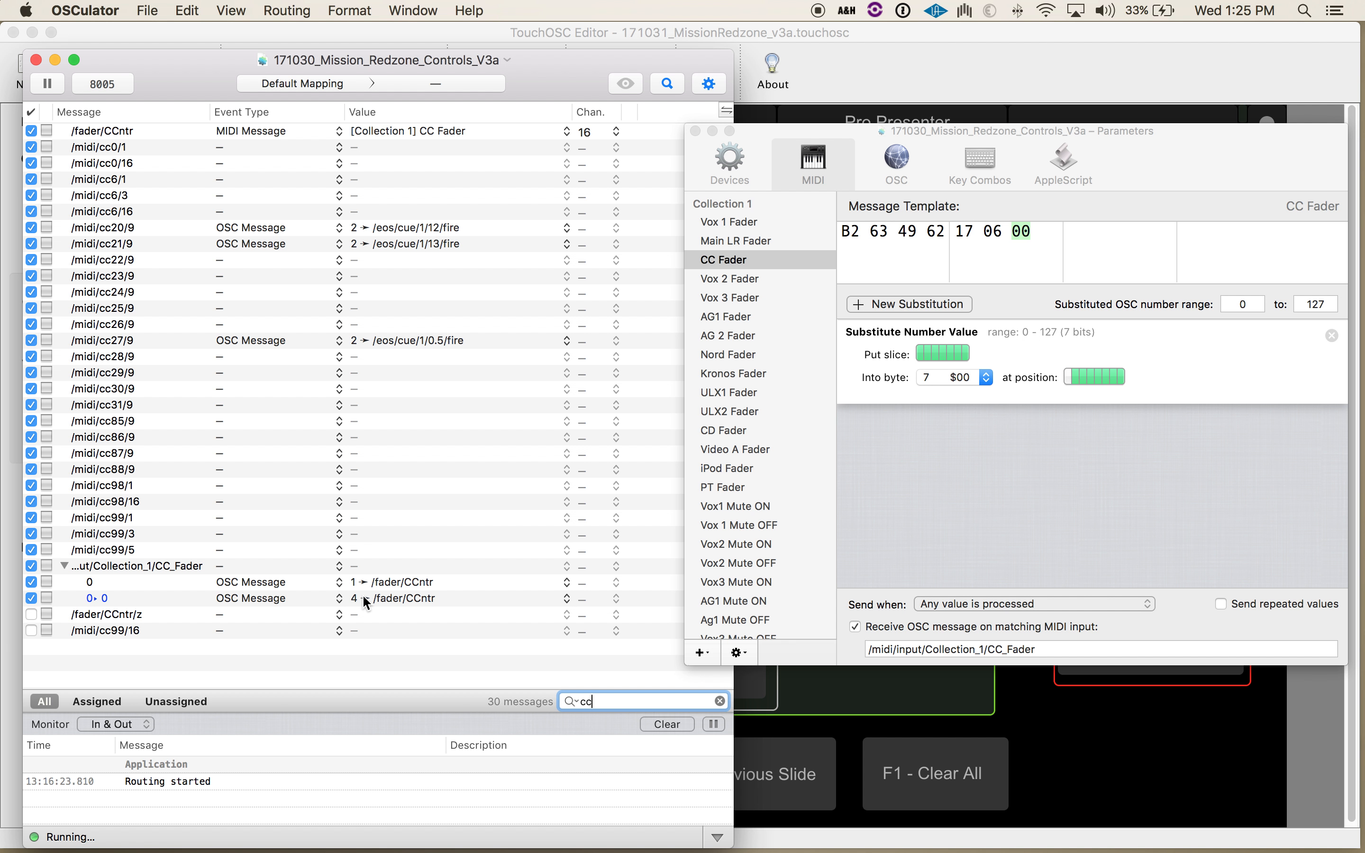
Inspect the value choices of both OSC messages under the Collection_1/CC_Fader input, keeping /fader/CCntr selected.
{"action": "left_click", "coordinate": [123, 601]}
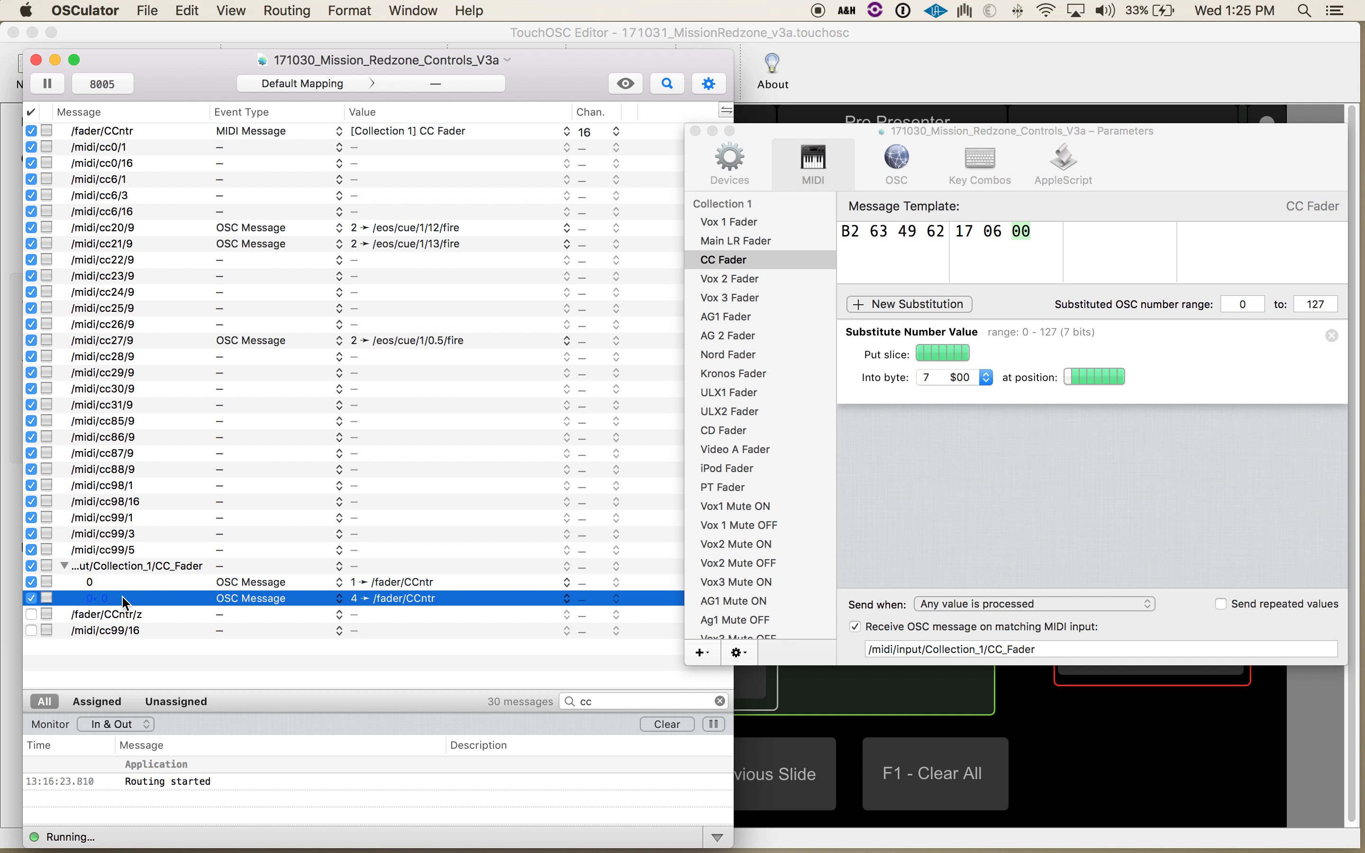
{"action": "left_click", "coordinate": [400, 599]}
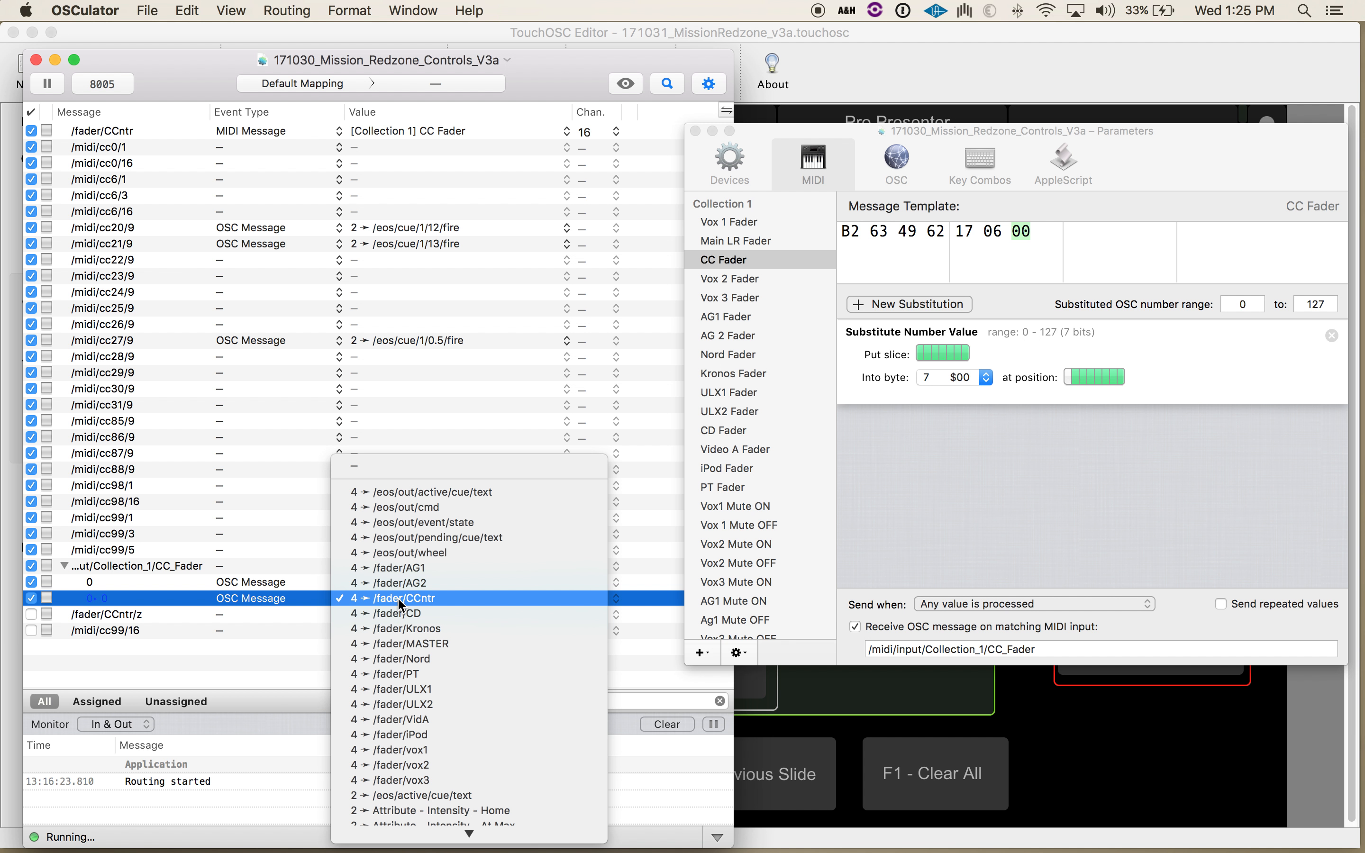
{"action": "left_click", "coordinate": [396, 597]}
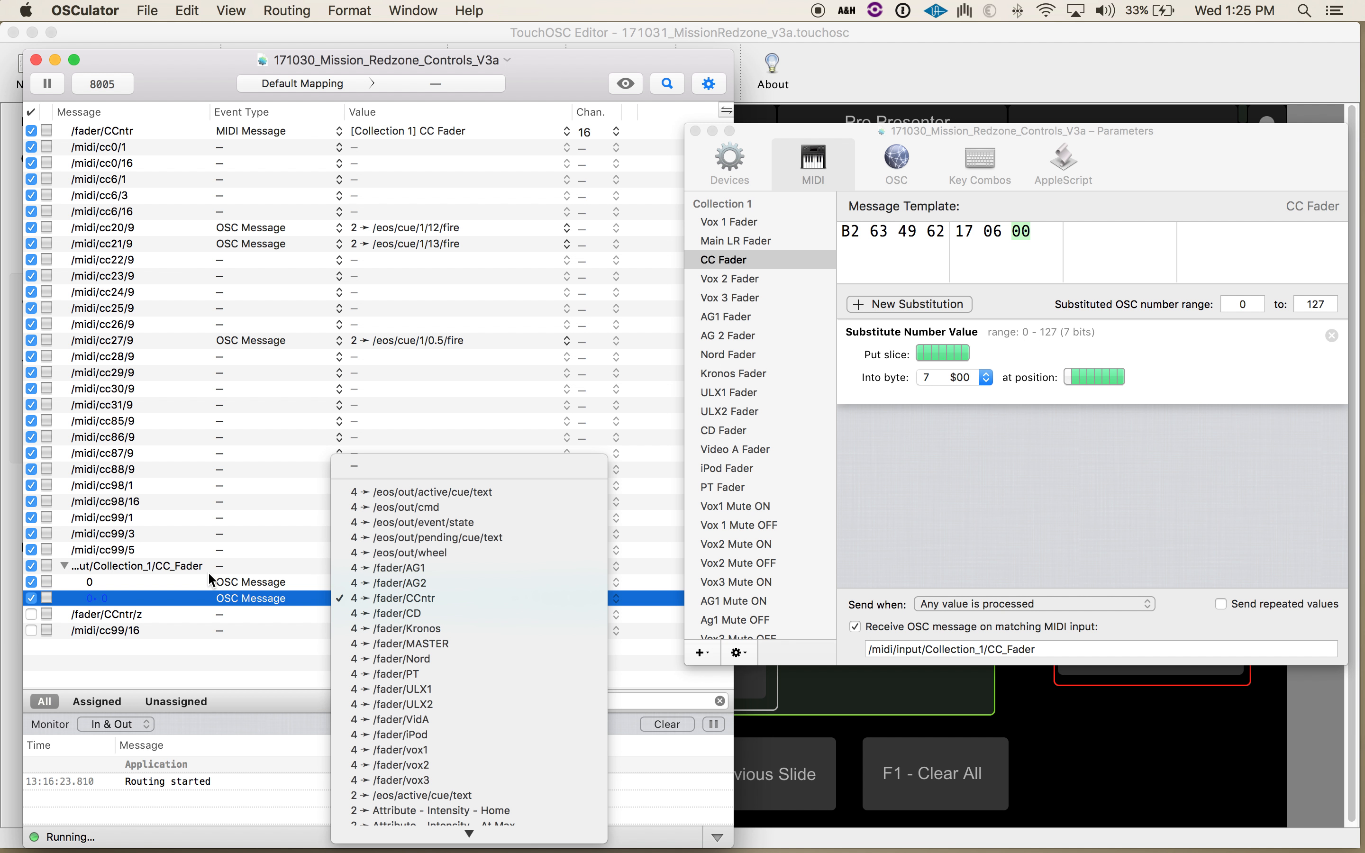
{"action": "left_click", "coordinate": [415, 581]}
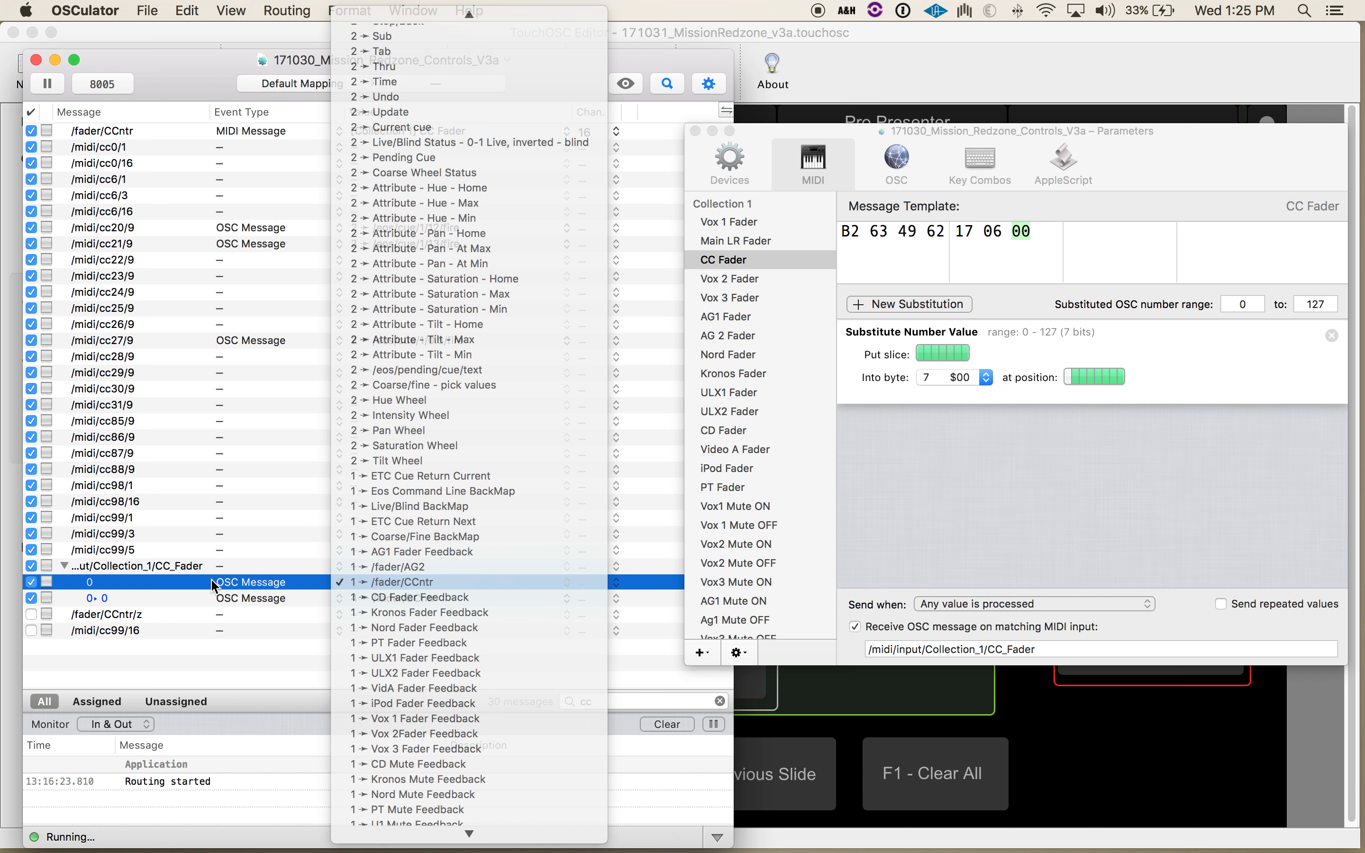
Show the OSC parameters and examine the list of numbered targets.
{"action": "left_click", "coordinate": [728, 167]}
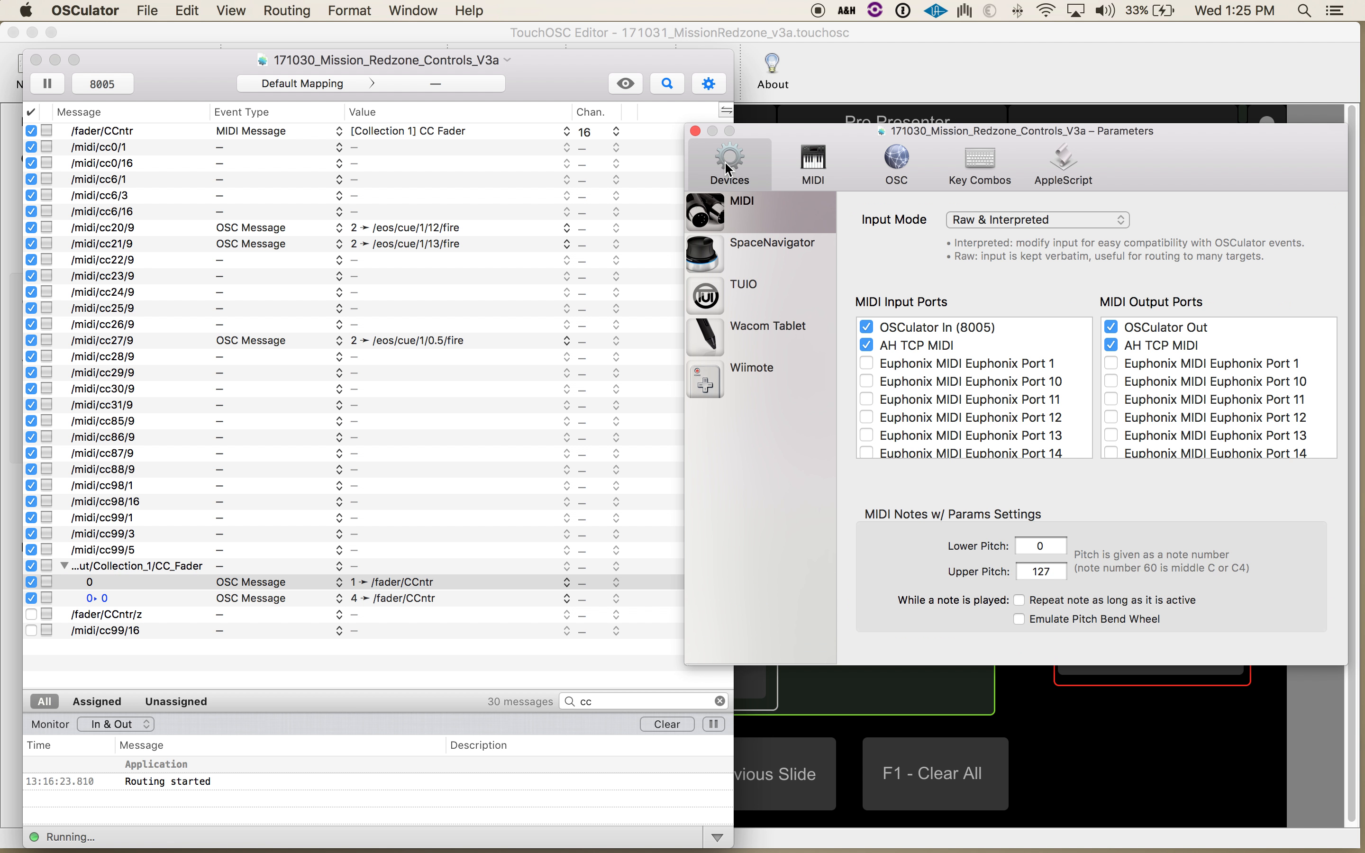
{"action": "left_click", "coordinate": [901, 169]}
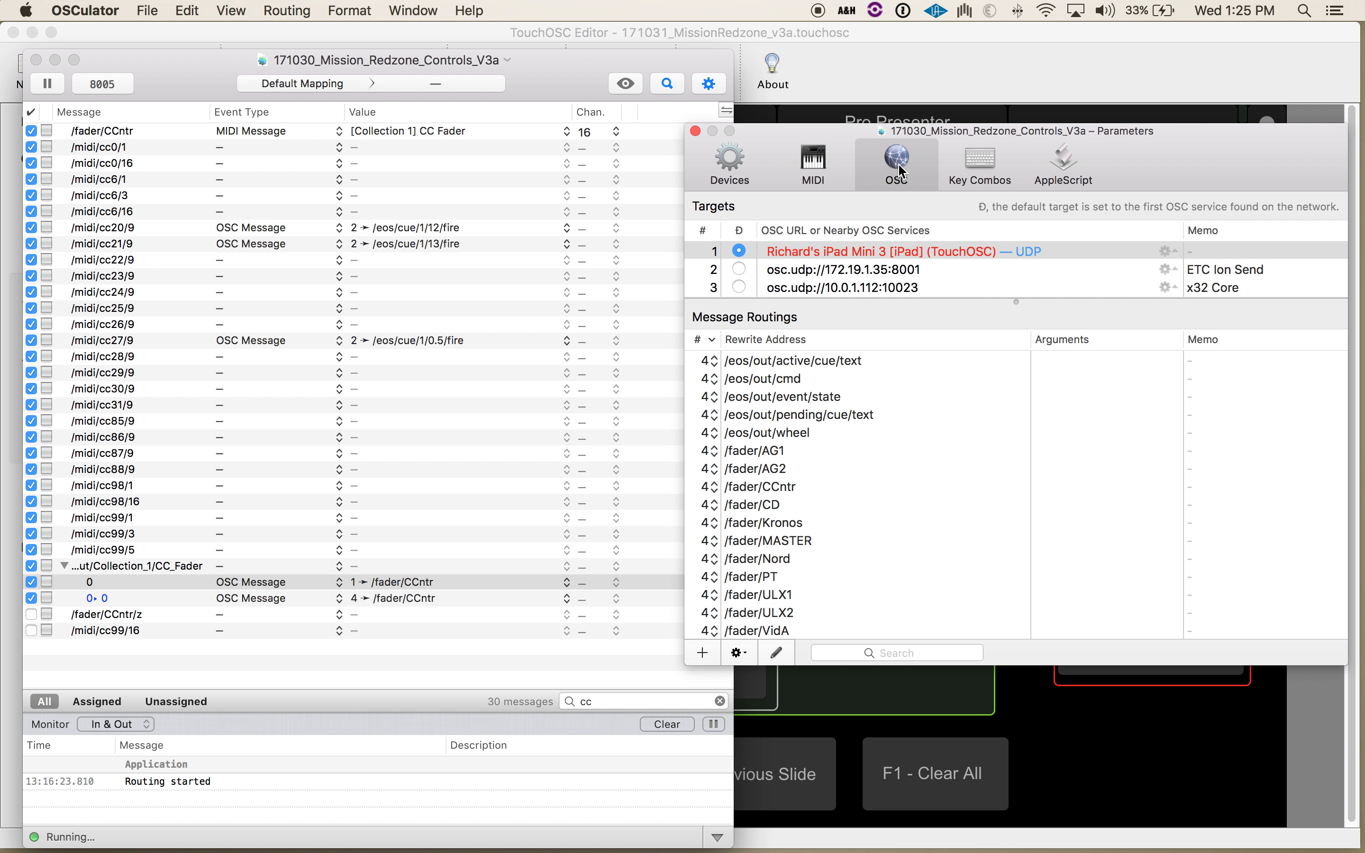
{"action": "scroll", "coordinate": [824, 269], "scroll_direction": "down", "scroll_amount": 2}
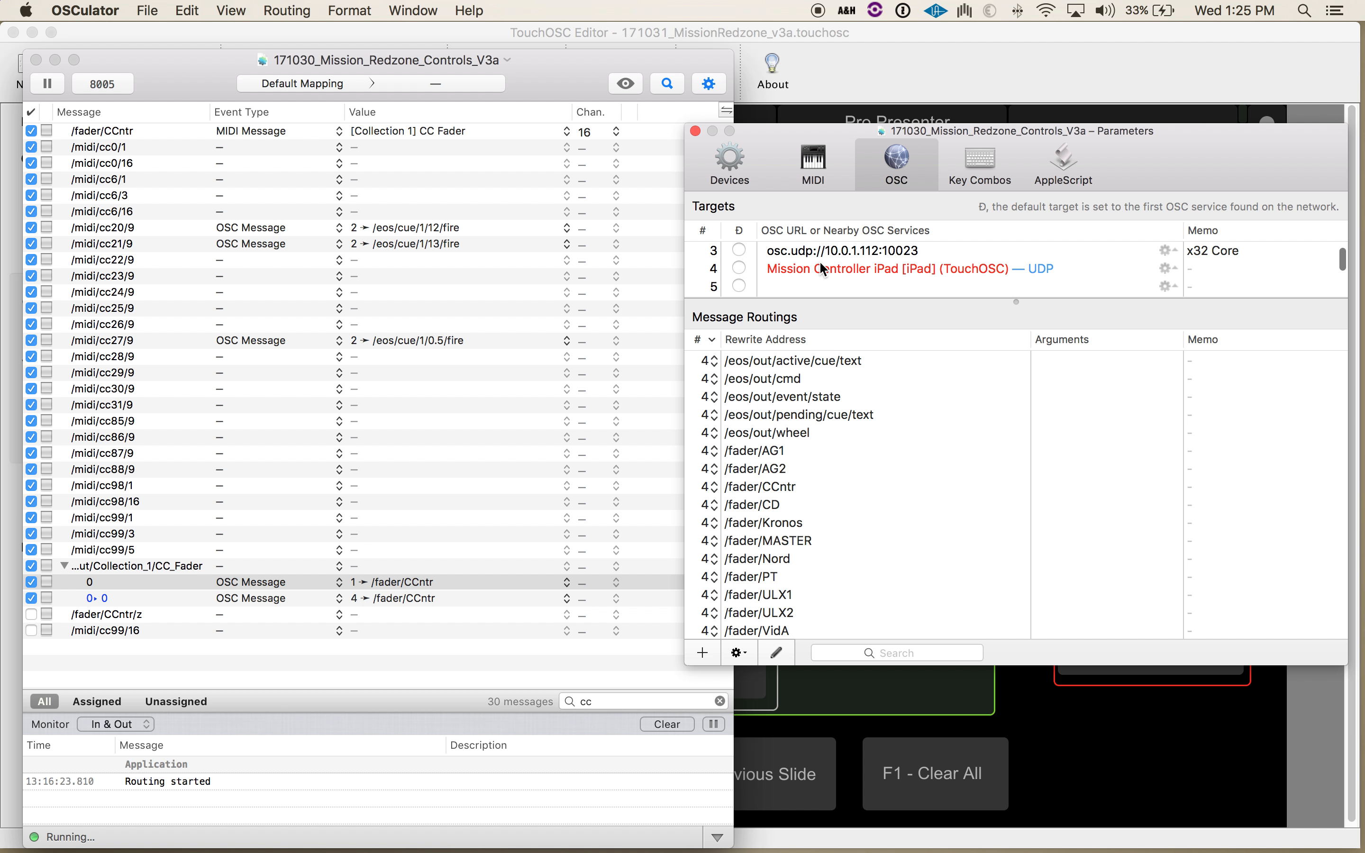
{"action": "scroll", "coordinate": [823, 270], "scroll_direction": "up", "scroll_amount": 2}
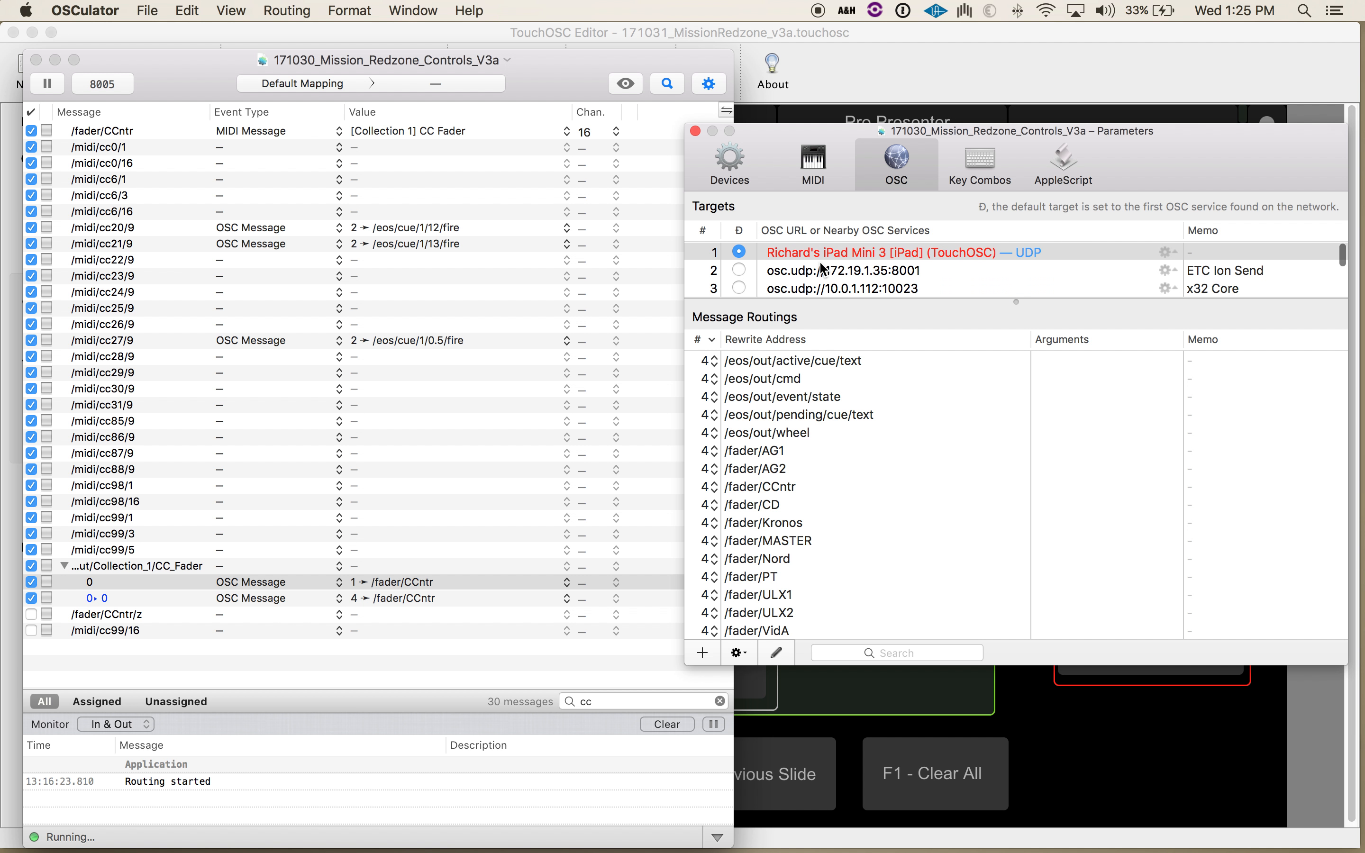
{"action": "scroll", "coordinate": [823, 269], "scroll_direction": "down", "scroll_amount": 1}
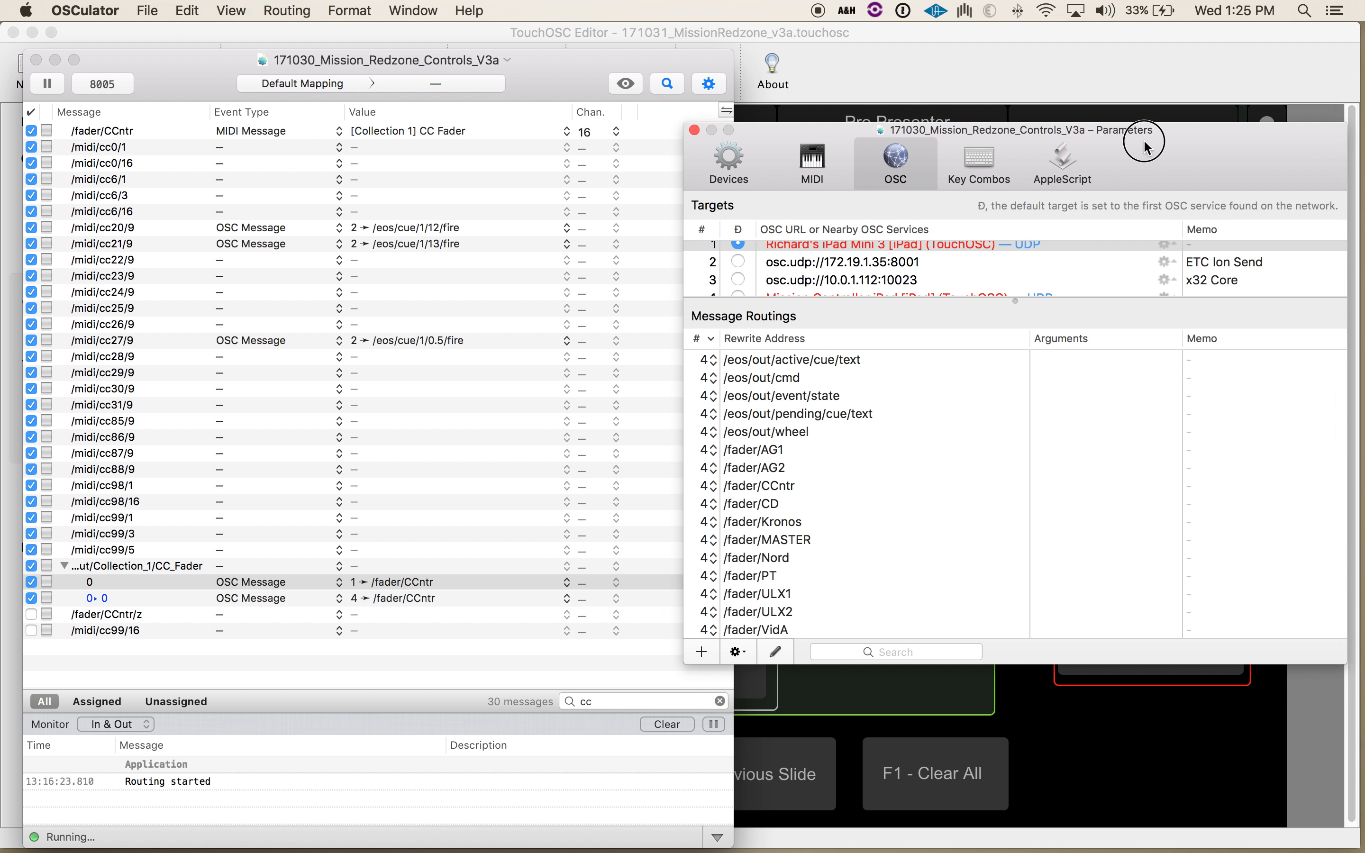
Move the Parameters window higher and enlarge its Targets list to show more than the first four targets.
{"action": "left_click_drag", "start_coordinate": [1160, 168], "coordinate": [1136, 101]}
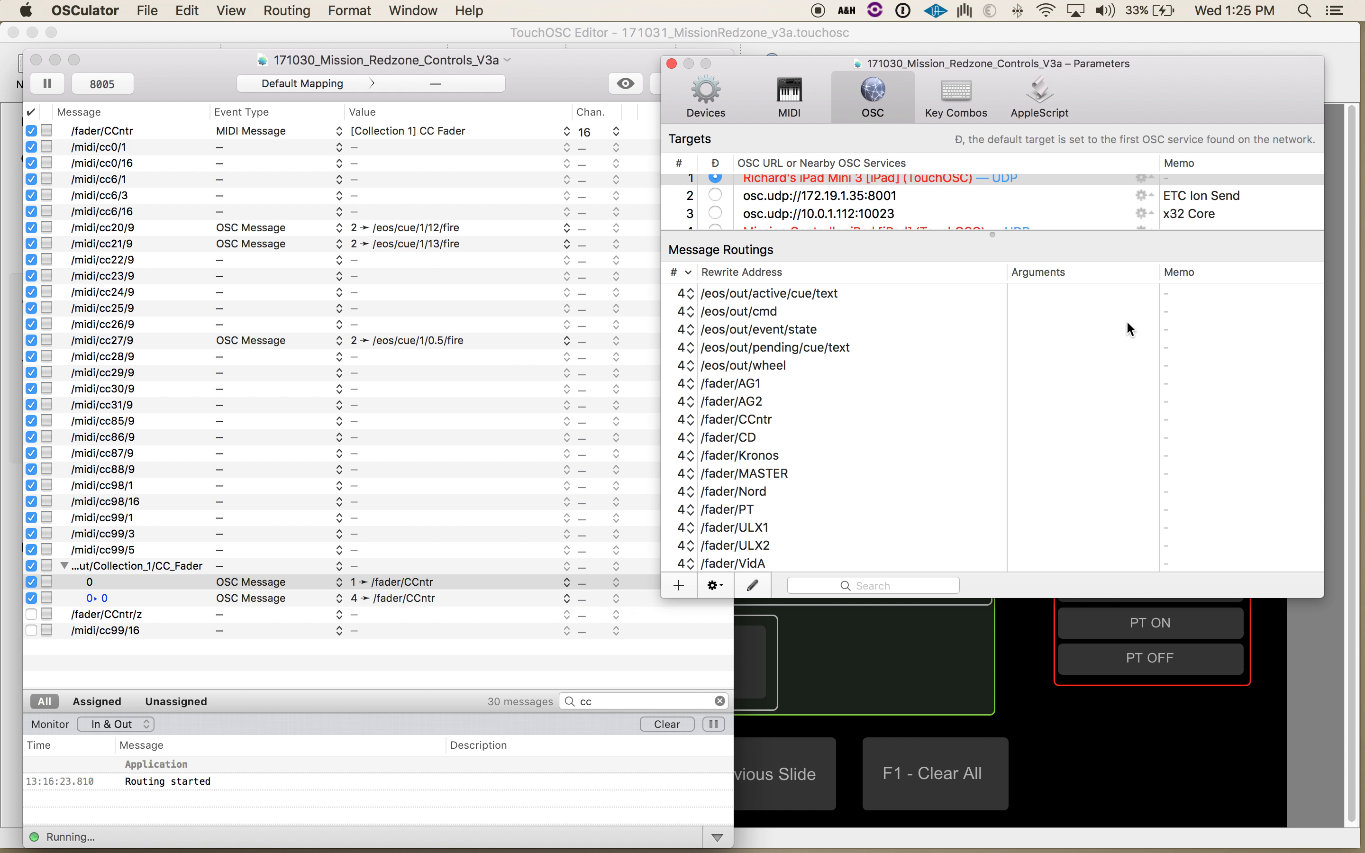
{"action": "left_click_drag", "start_coordinate": [1102, 235], "coordinate": [1089, 402]}
{"action": "scroll", "coordinate": [1060, 321], "scroll_direction": "up", "scroll_amount": 1}
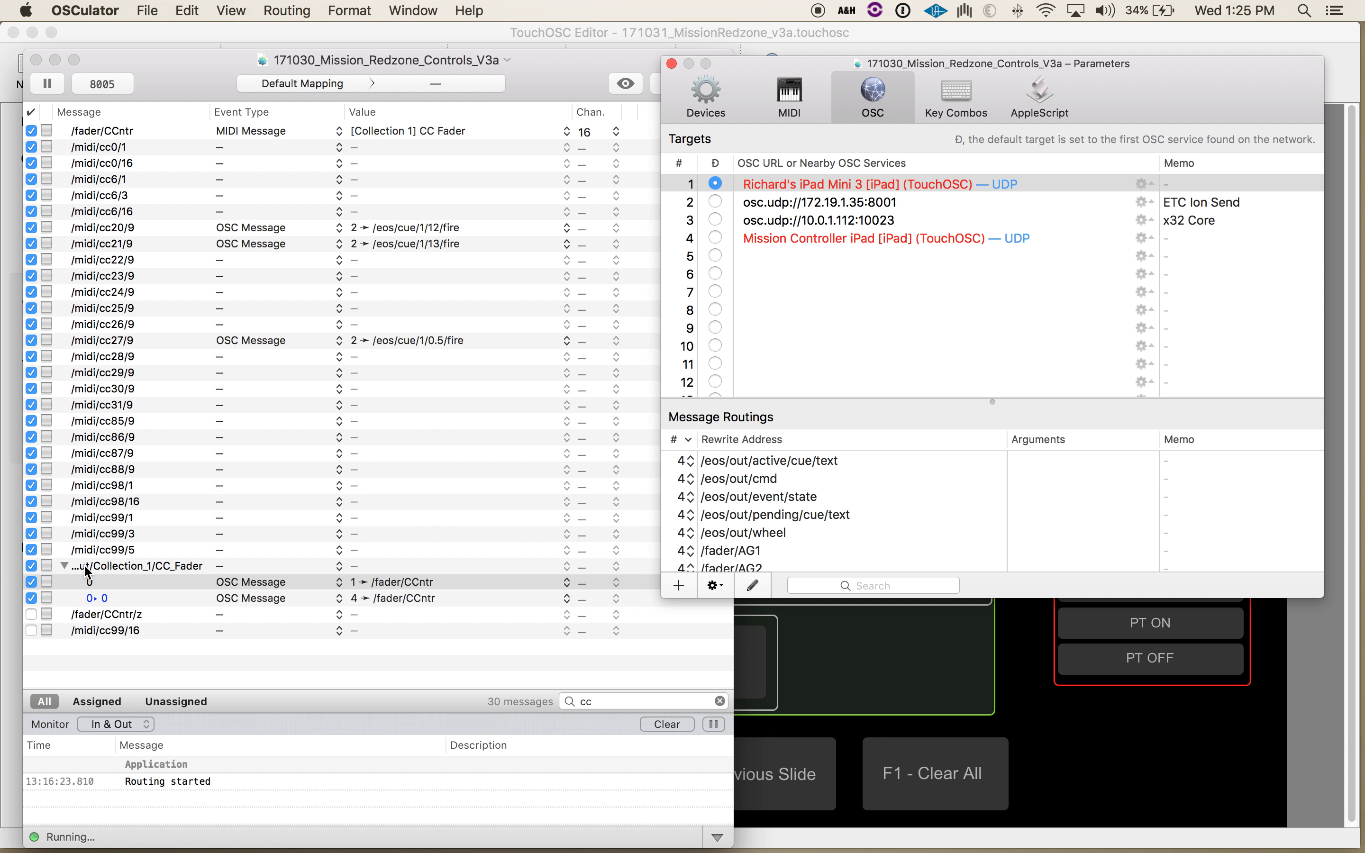
Select the Collection_1/CC_Fader input message and widen the Message column to show its full address.
{"action": "left_click", "coordinate": [124, 574]}
{"action": "left_click", "coordinate": [125, 569]}
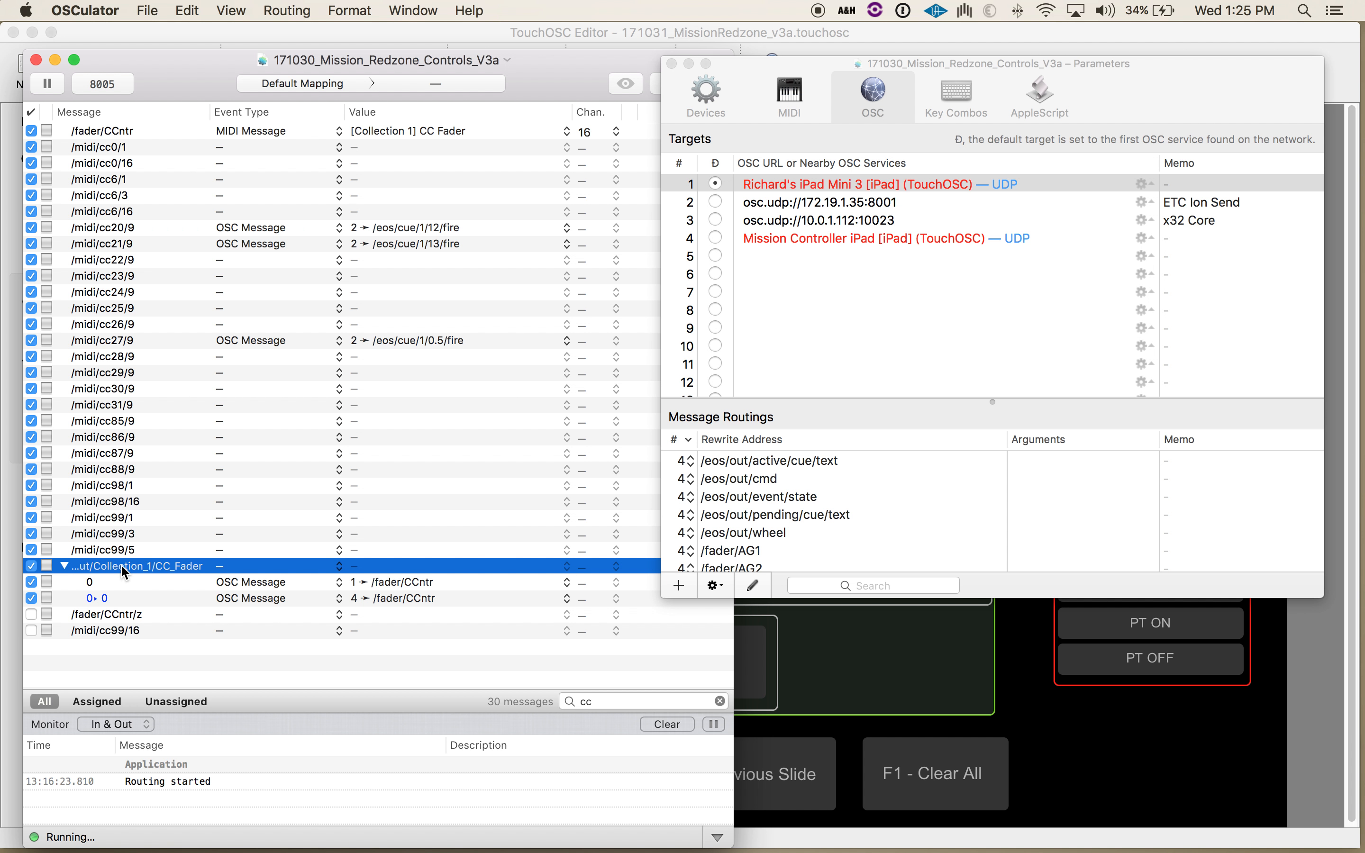
{"action": "left_click_drag", "start_coordinate": [210, 113], "coordinate": [287, 123]}
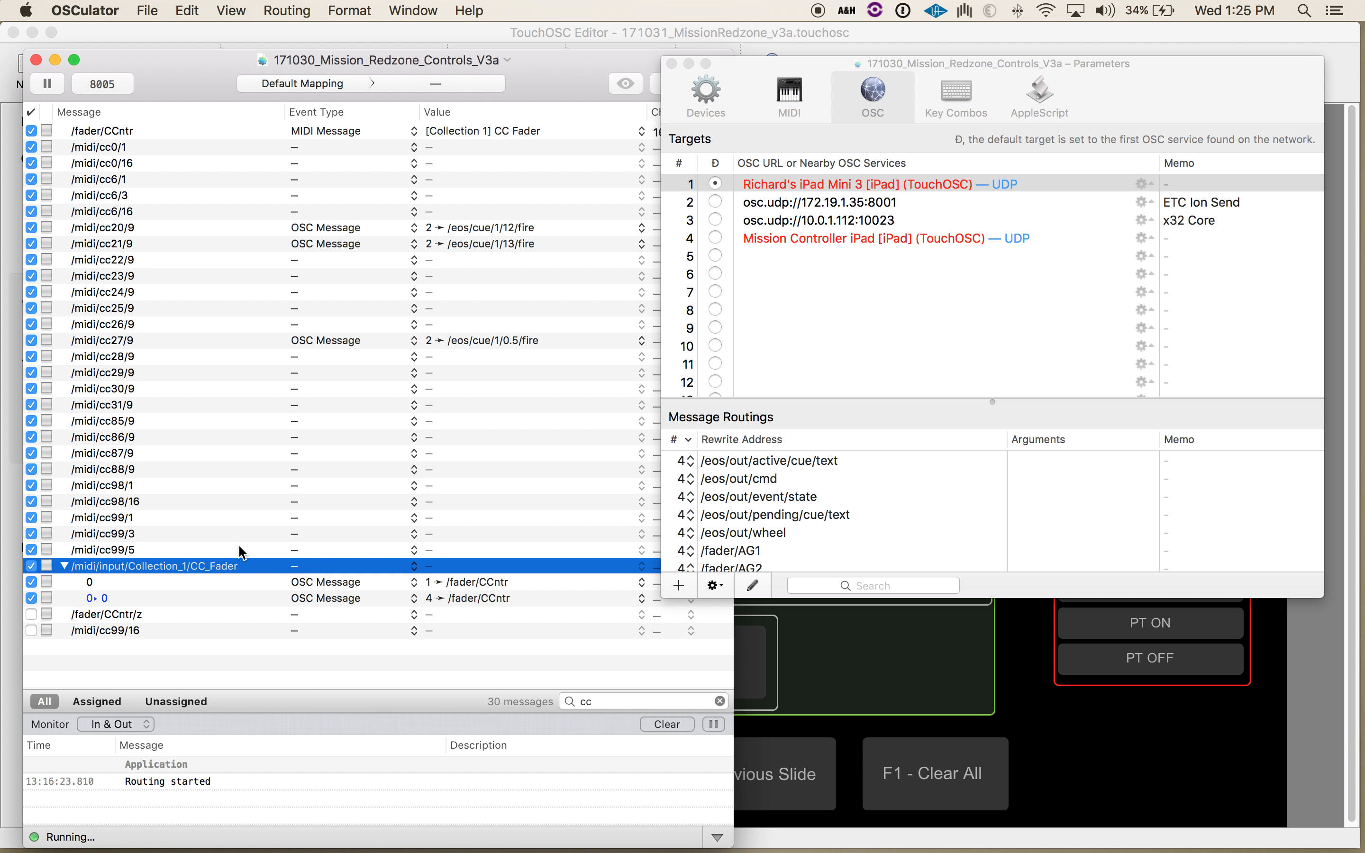
Highlight the two OSC messages under /midi/input/Collection_1/CC_Fader in turn, ending on the one sent to target 1.
{"action": "left_click", "coordinate": [99, 587]}
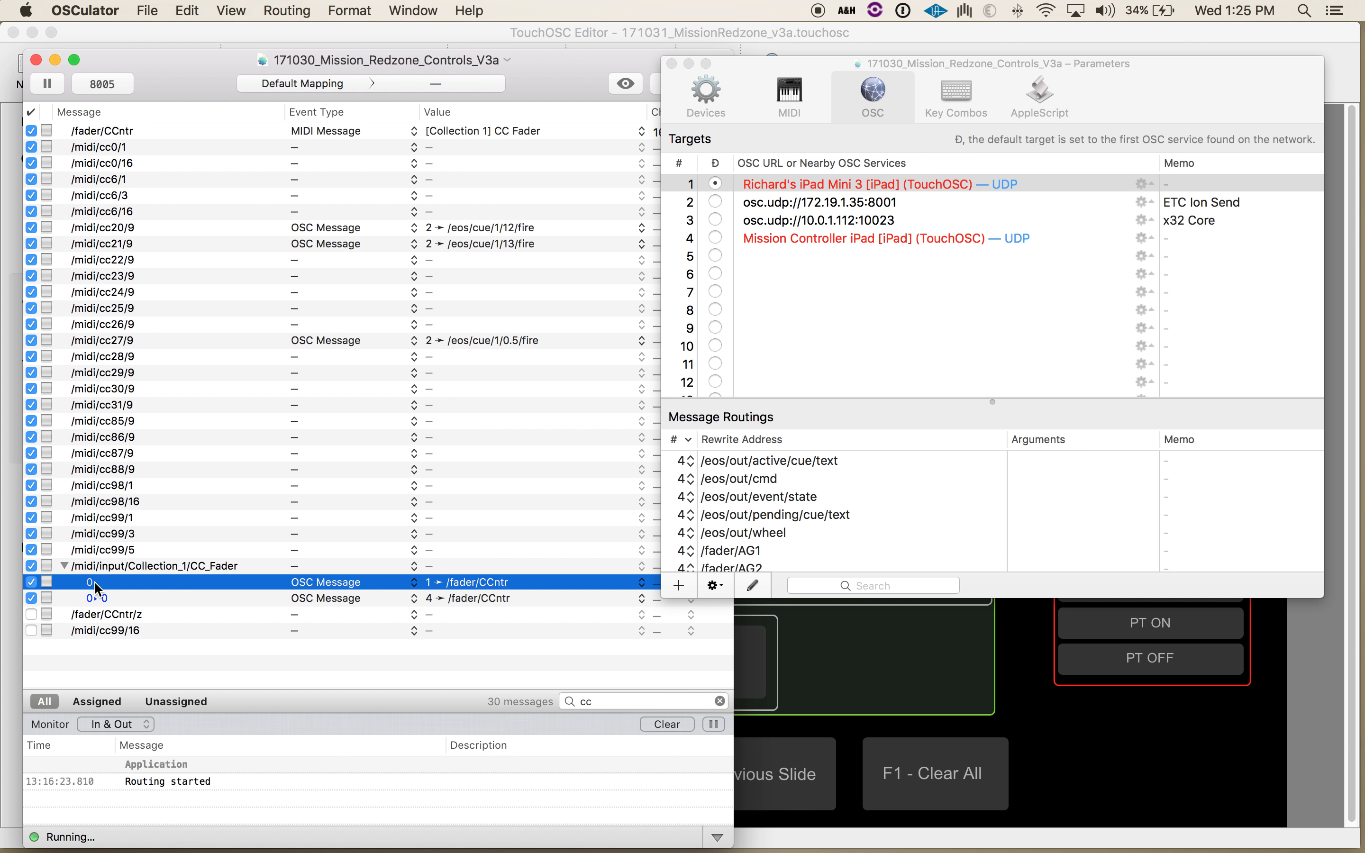
{"action": "left_click", "coordinate": [130, 599]}
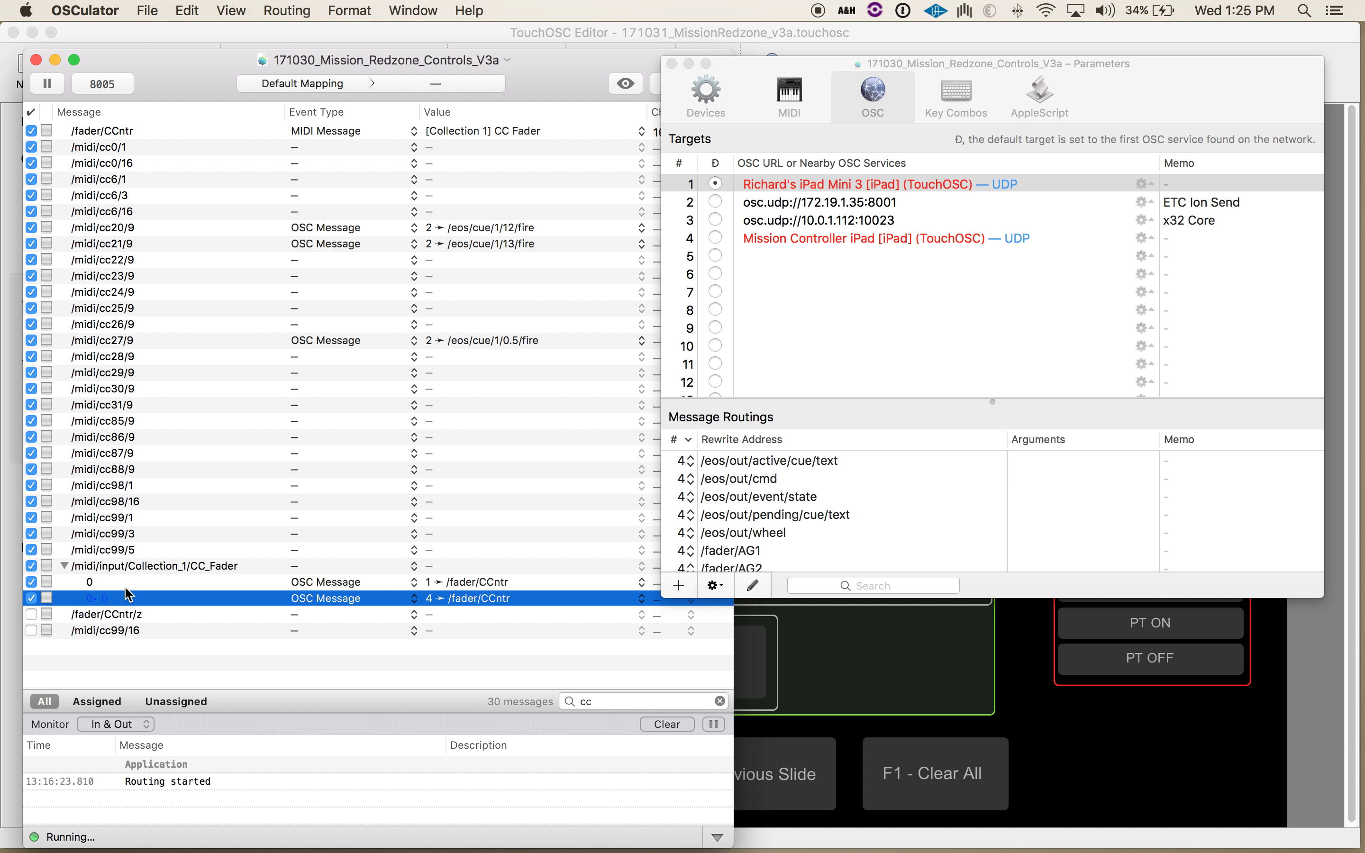
{"action": "key", "text": "Up"}
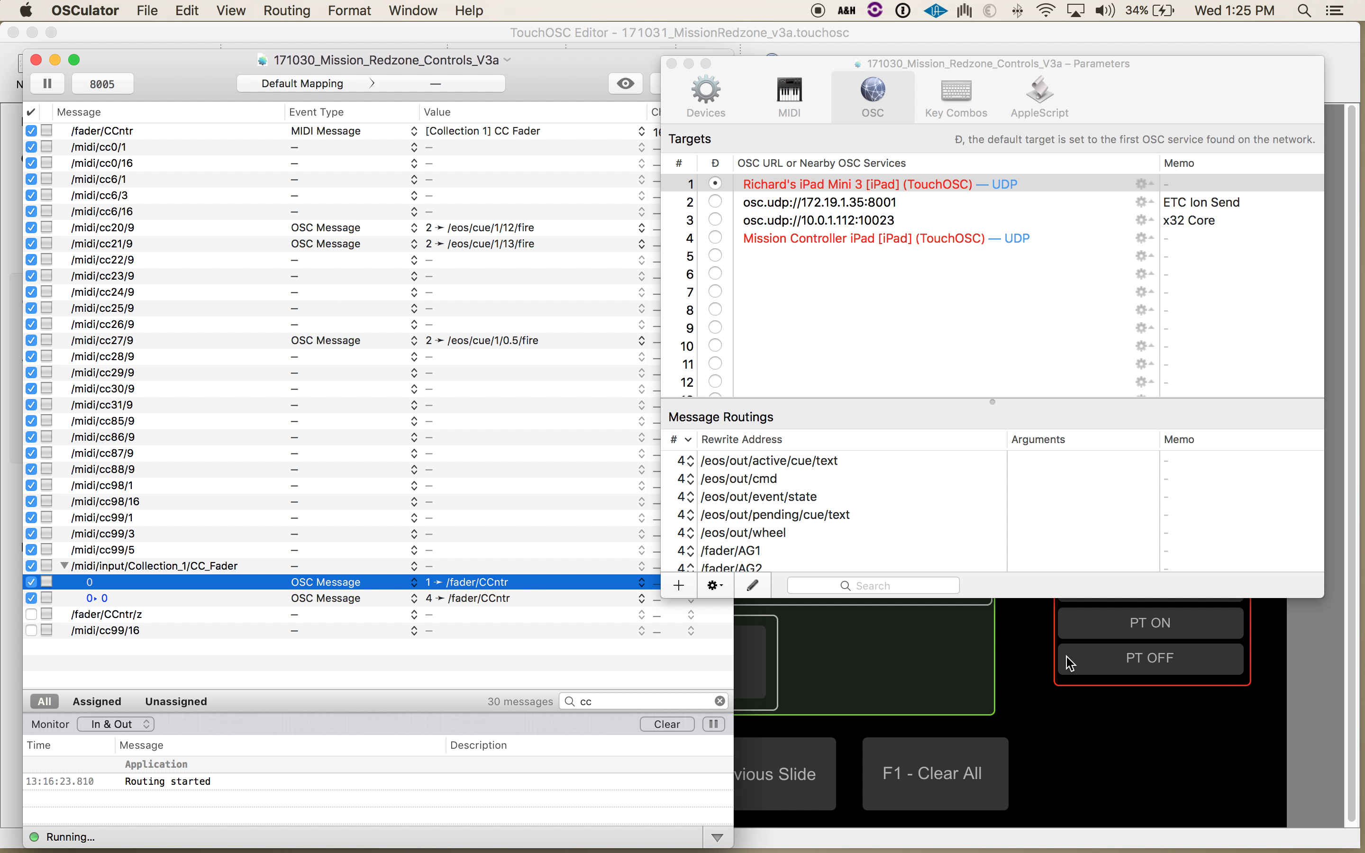
View the C Center fader in TouchOSC Editor again and switch back to OSCulator.
{"action": "left_click", "coordinate": [1030, 715]}
{"action": "left_click", "coordinate": [1030, 714]}
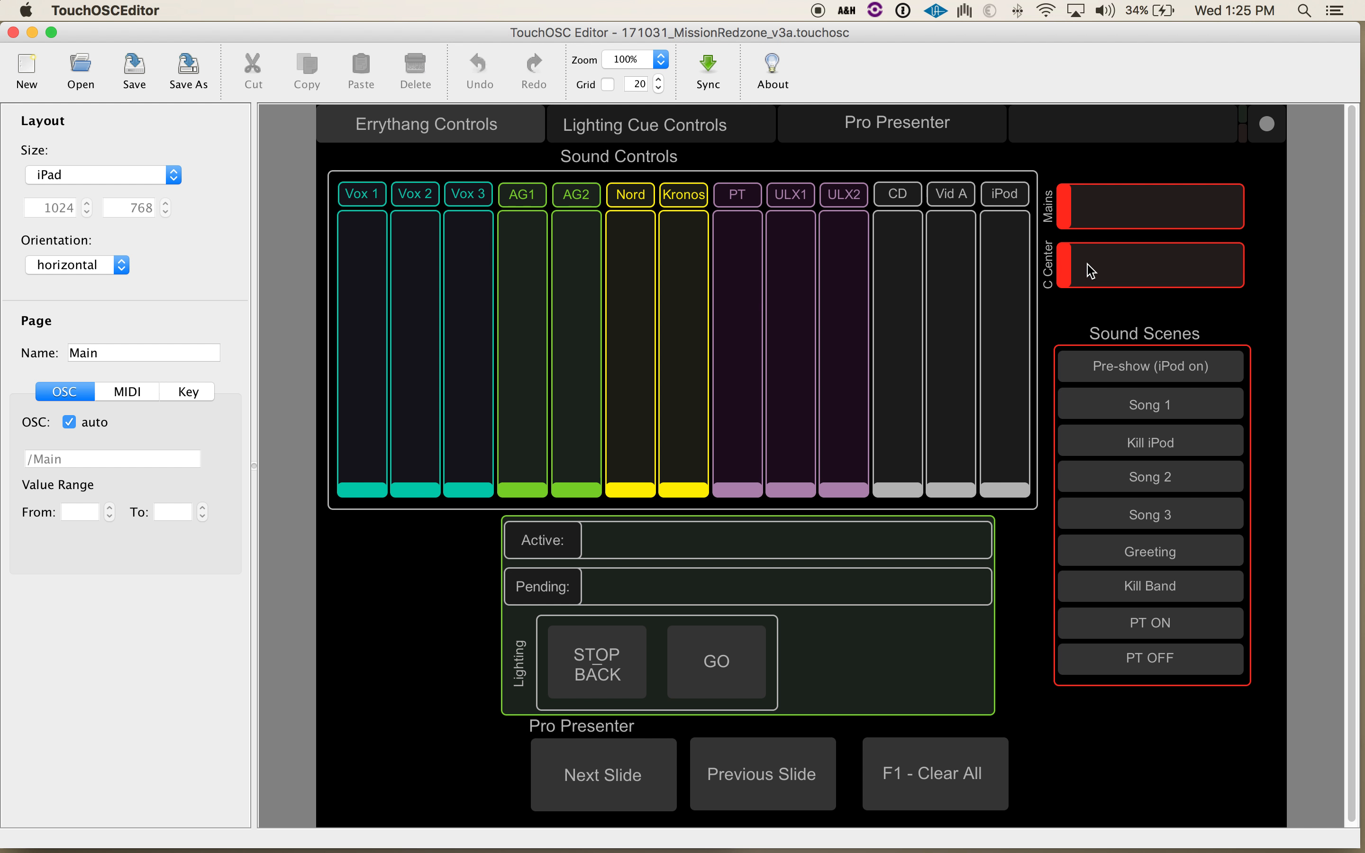
{"action": "key", "text": "super+Tab"}
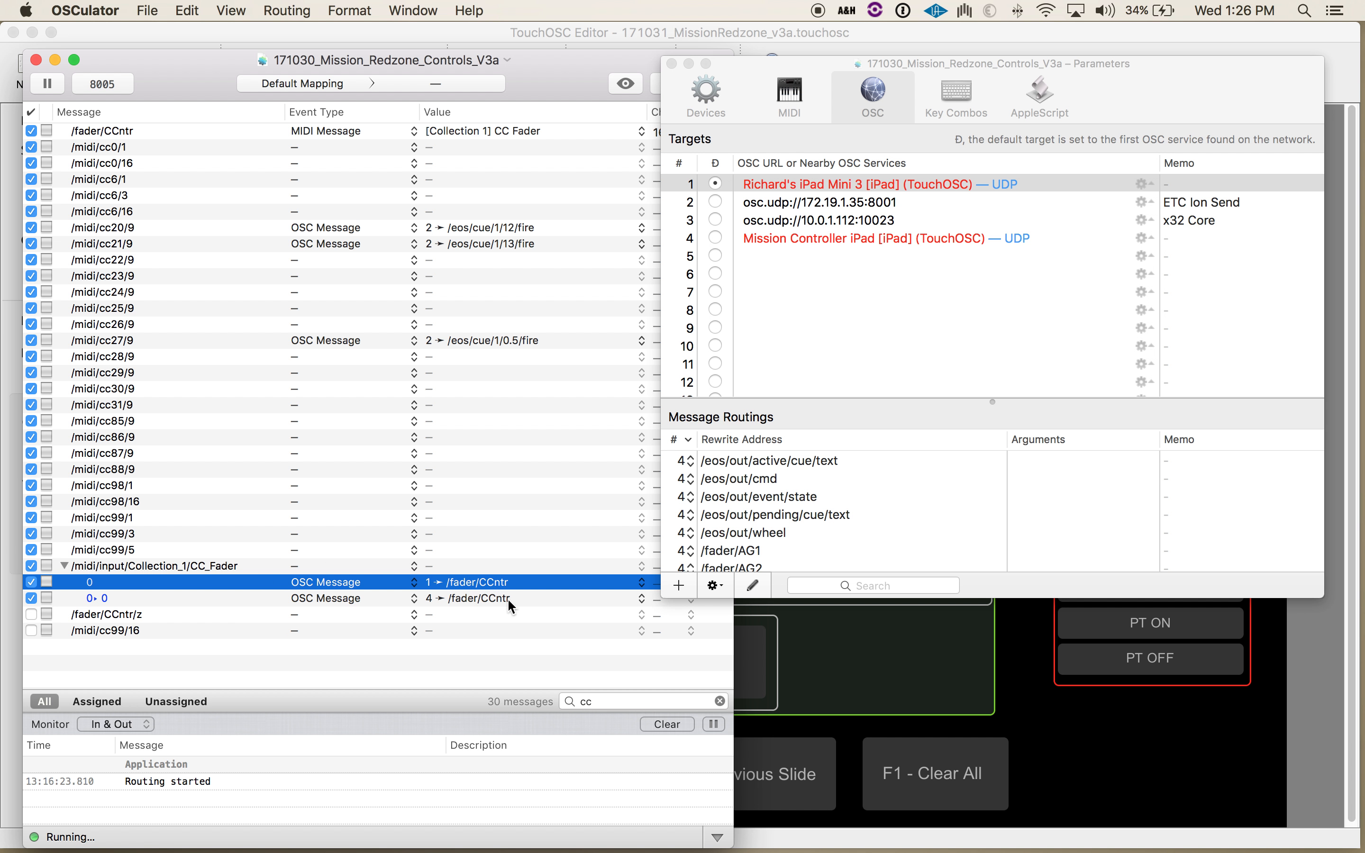
Clear the cc message filter and go through the full message list down to the /eos/out entries.
{"action": "scroll", "coordinate": [185, 583], "scroll_direction": "up", "scroll_amount": 2}
{"action": "left_click", "coordinate": [721, 702]}
{"action": "scroll", "coordinate": [154, 316], "scroll_direction": "up", "scroll_amount": 2}
{"action": "scroll", "coordinate": [153, 316], "scroll_direction": "down", "scroll_amount": 15}
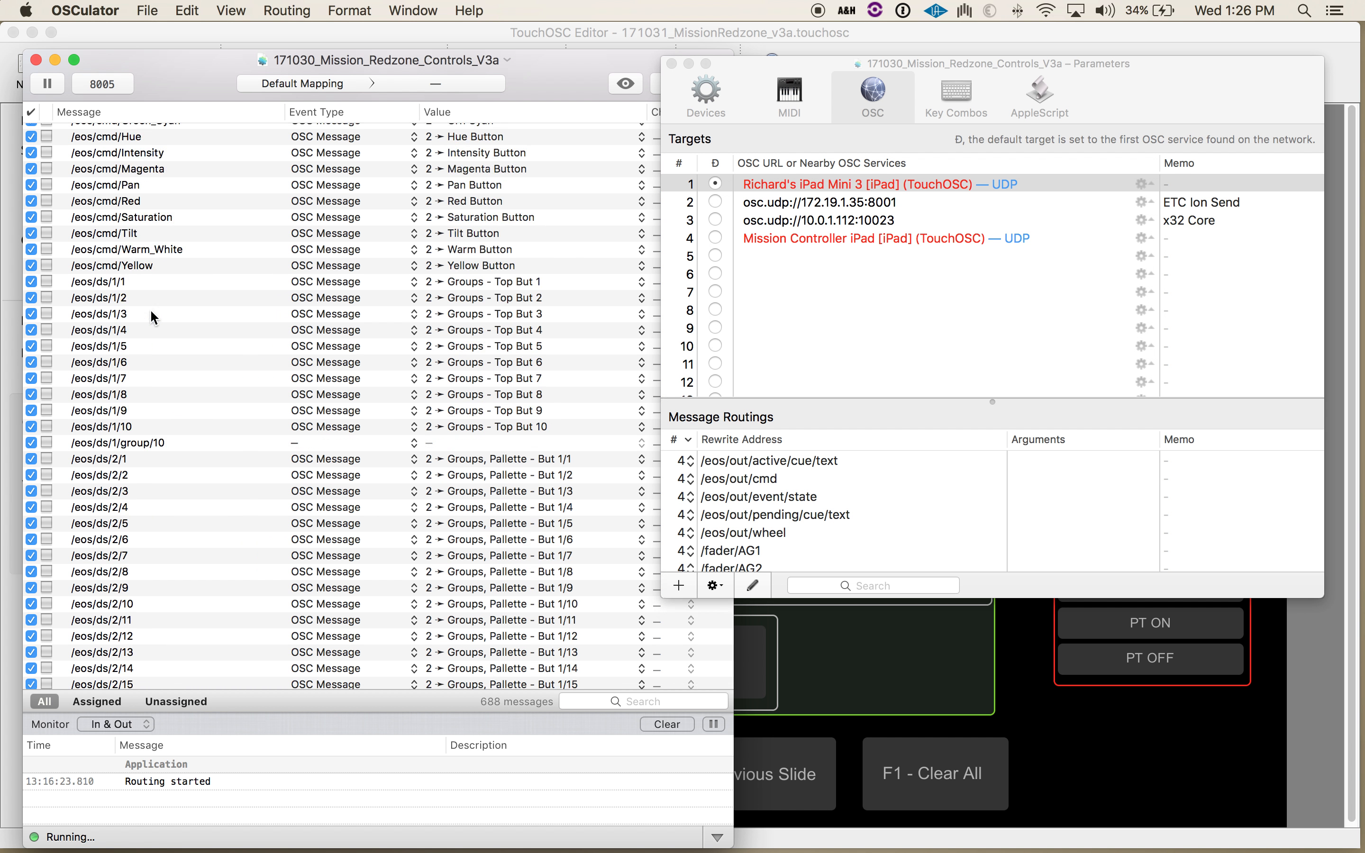
{"action": "scroll", "coordinate": [154, 317], "scroll_direction": "down", "scroll_amount": 5}
{"action": "scroll", "coordinate": [151, 309], "scroll_direction": "down", "scroll_amount": 20}
Inspect the messages under /eos/out/active/cue/text, /eos/out/cmd and /eos/out/event/state by expanding and collapsing them.
{"action": "left_click", "coordinate": [64, 217]}
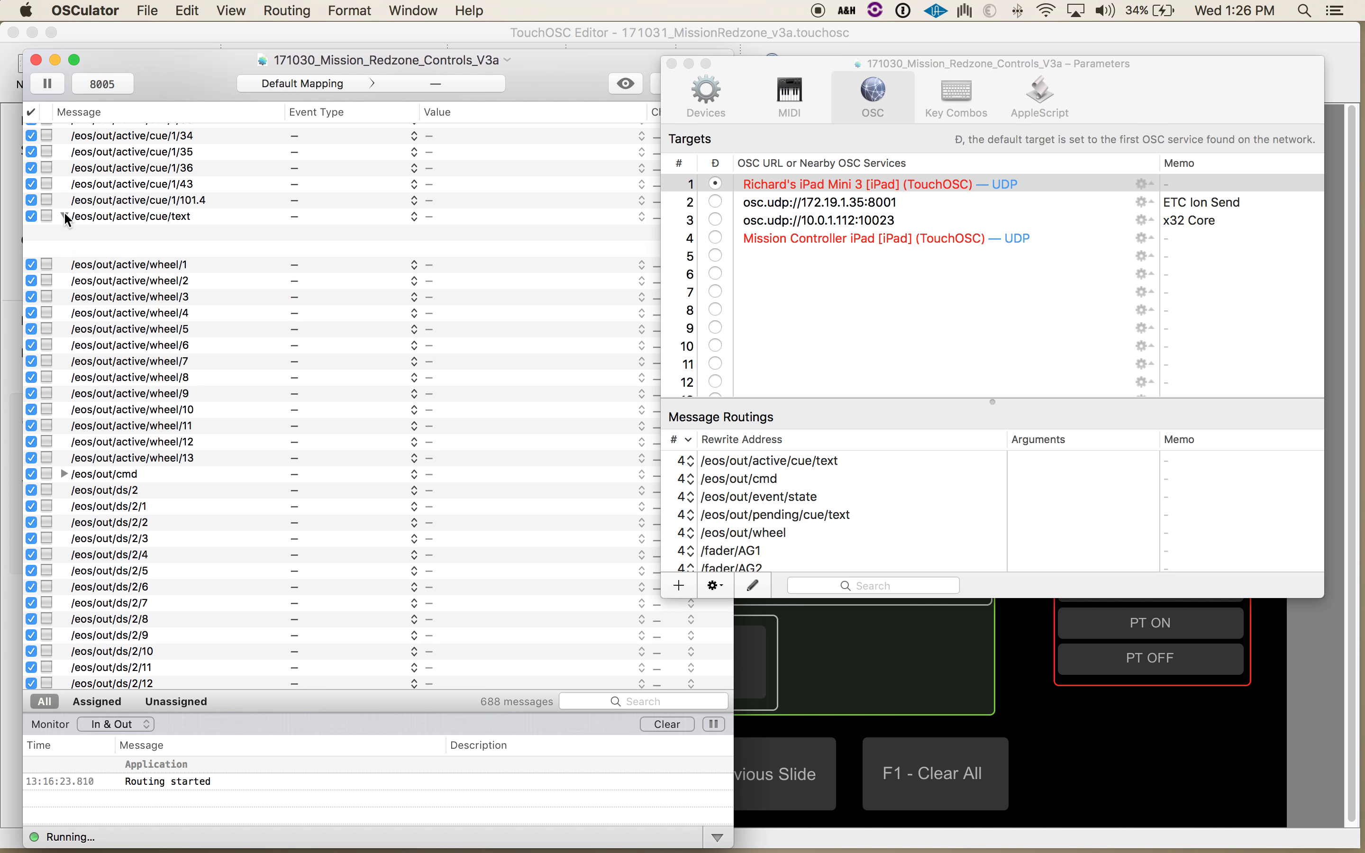
{"action": "left_click", "coordinate": [64, 214]}
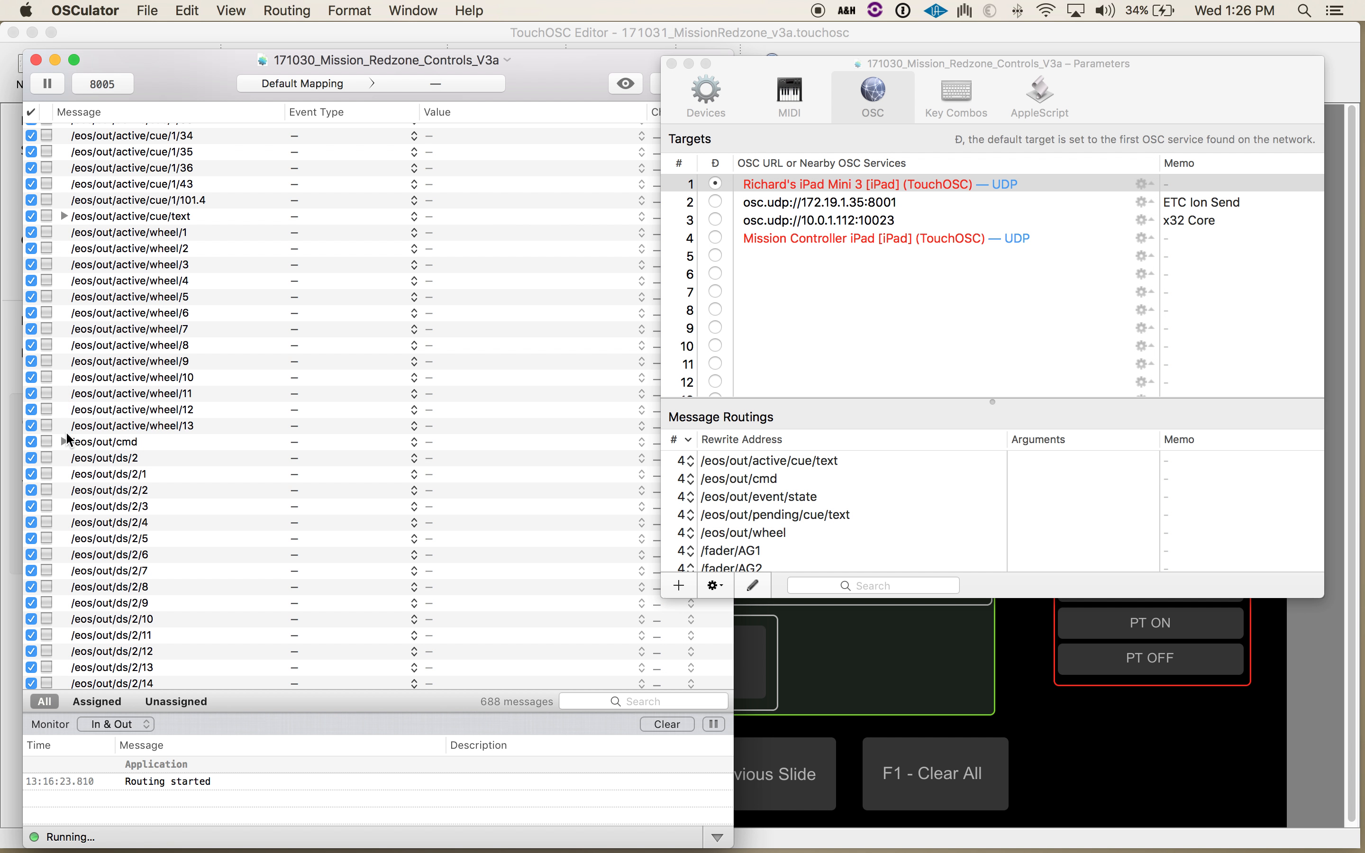
{"action": "left_click", "coordinate": [63, 442]}
{"action": "scroll", "coordinate": [63, 442], "scroll_direction": "down", "scroll_amount": 9}
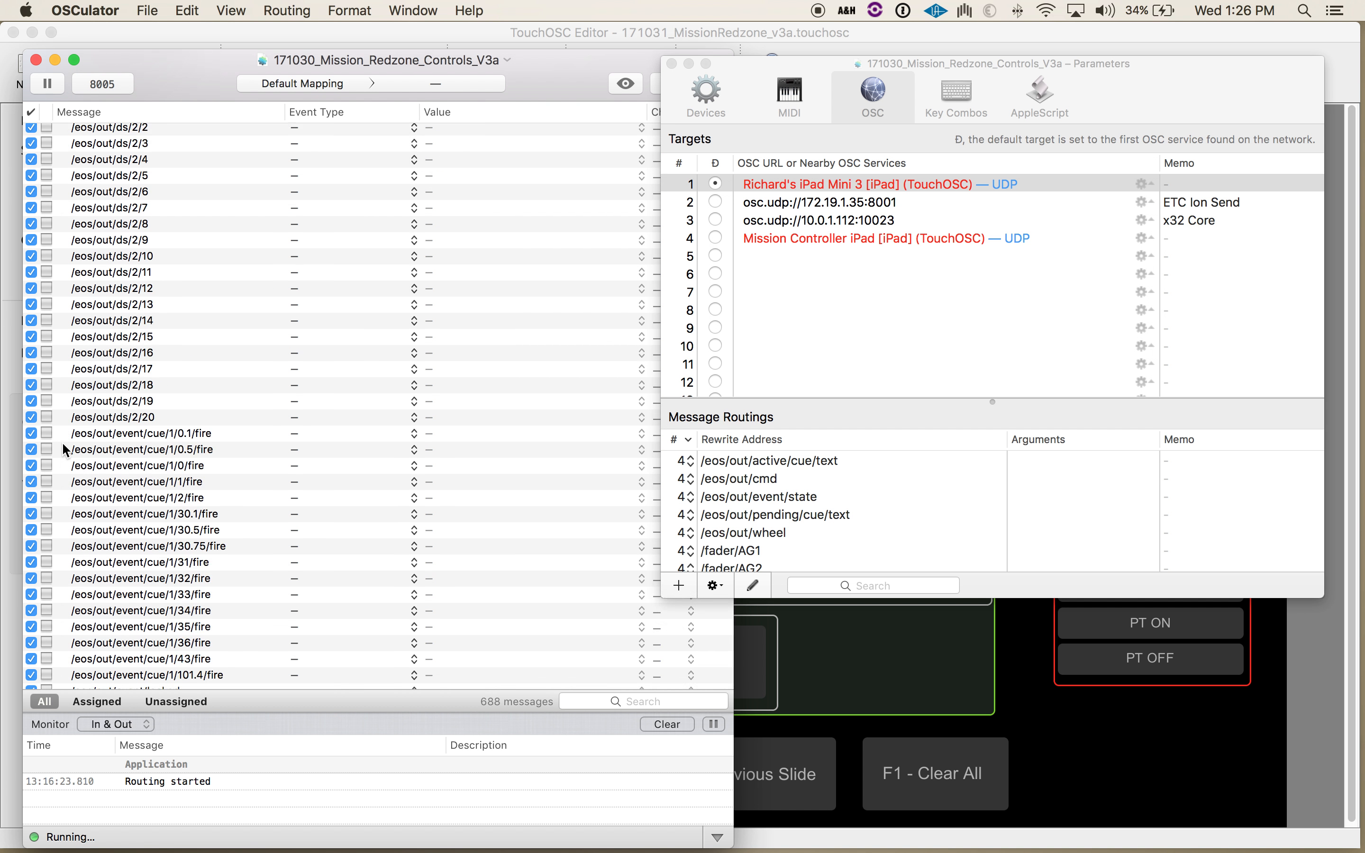
{"action": "scroll", "coordinate": [63, 446], "scroll_direction": "down", "scroll_amount": 10}
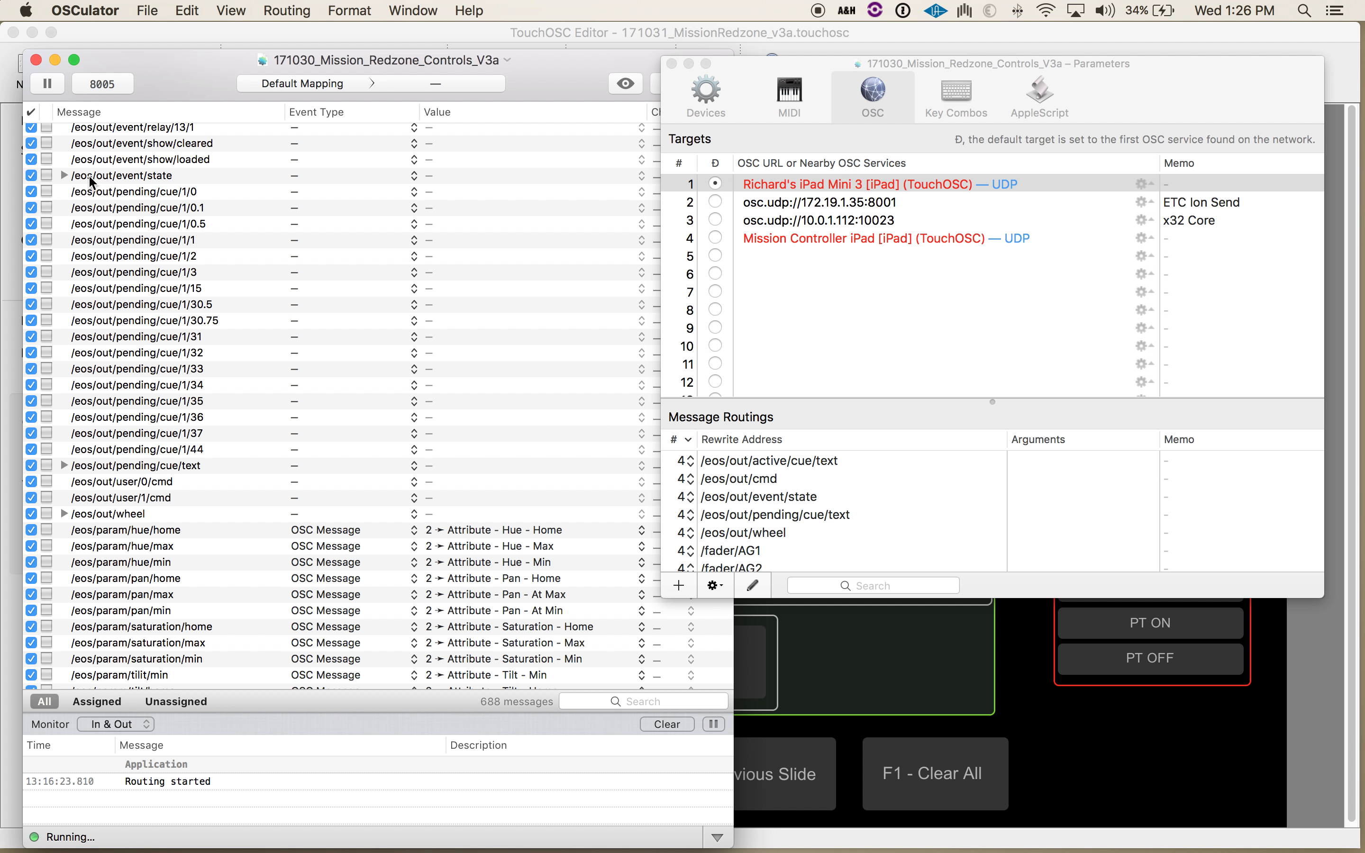
{"action": "left_click", "coordinate": [63, 173]}
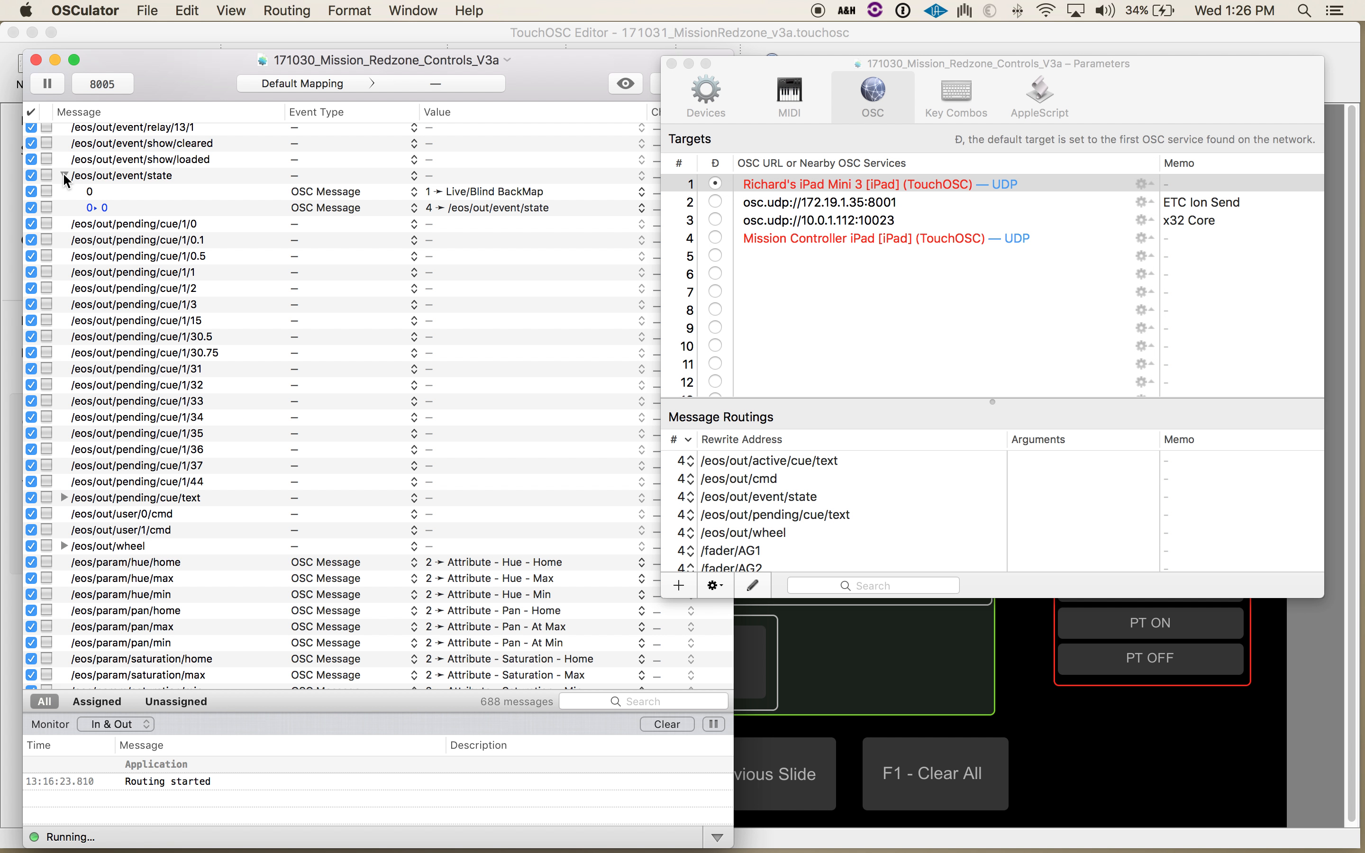
{"action": "left_click", "coordinate": [63, 173]}
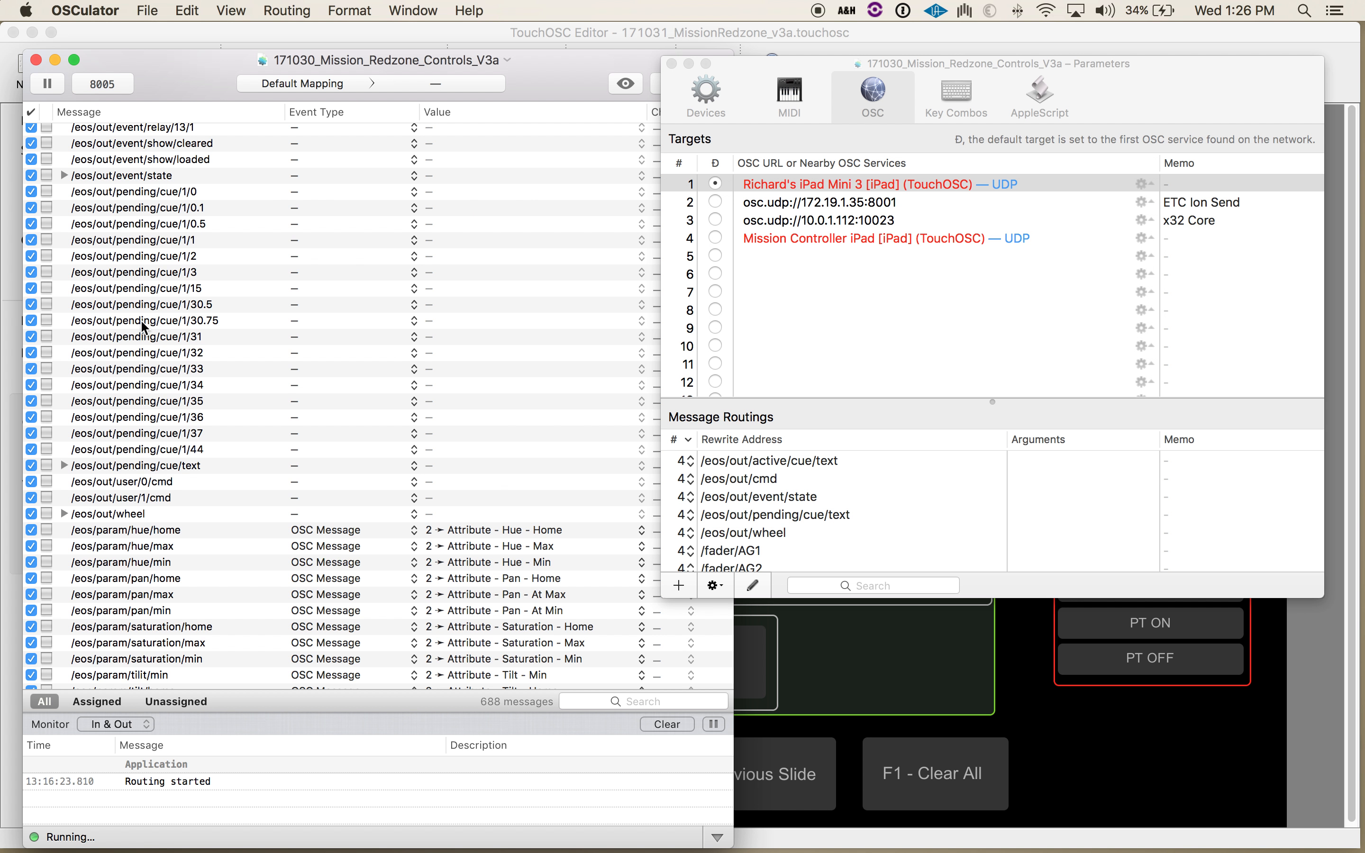
Inspect the two OSC messages under /midi/input/Collection_1/Main_LR_Fader, collapse them and review the surrounding Collection_1 inputs.
{"action": "scroll", "coordinate": [141, 320], "scroll_direction": "down", "scroll_amount": 15}
{"action": "left_click", "coordinate": [64, 476]}
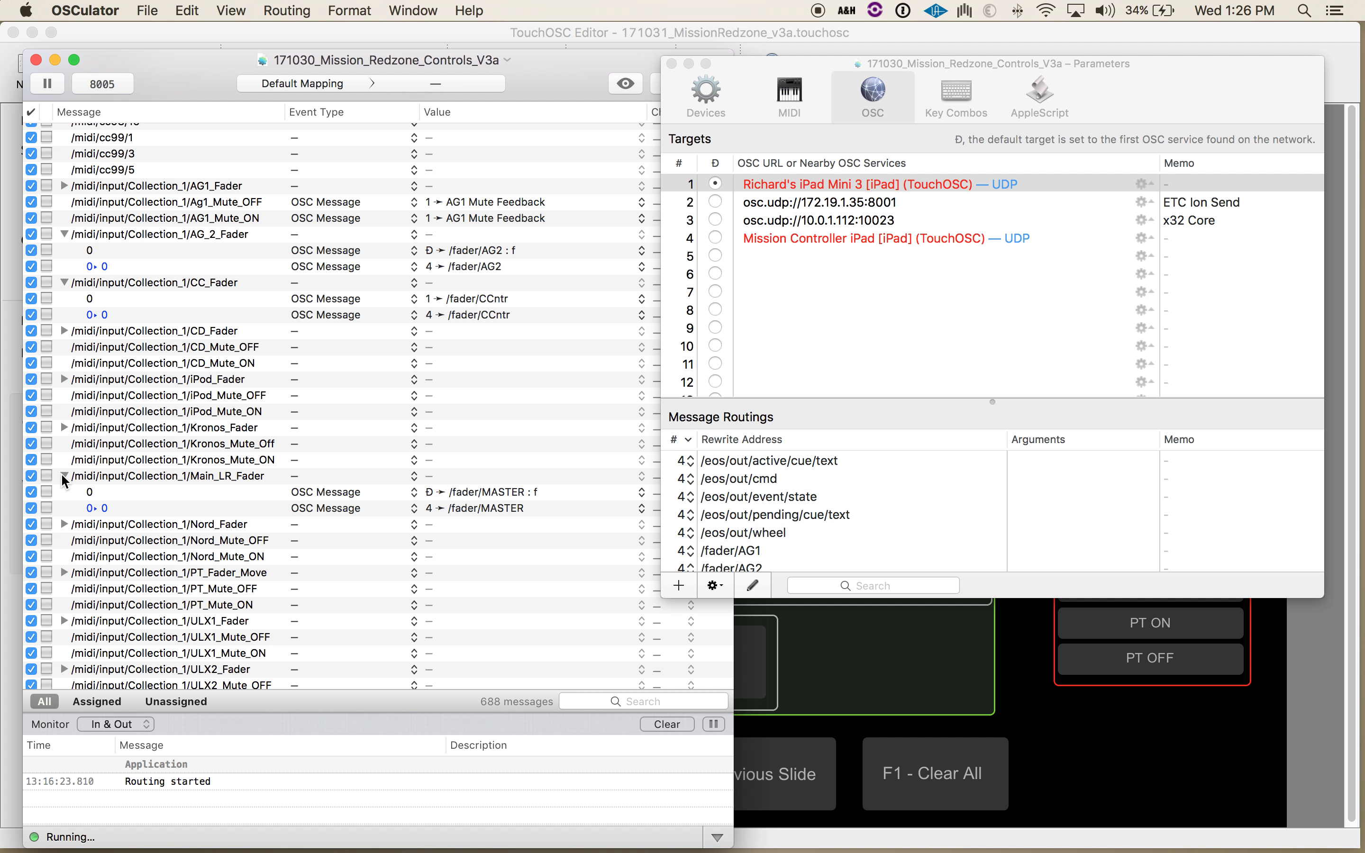
{"action": "left_click", "coordinate": [63, 476]}
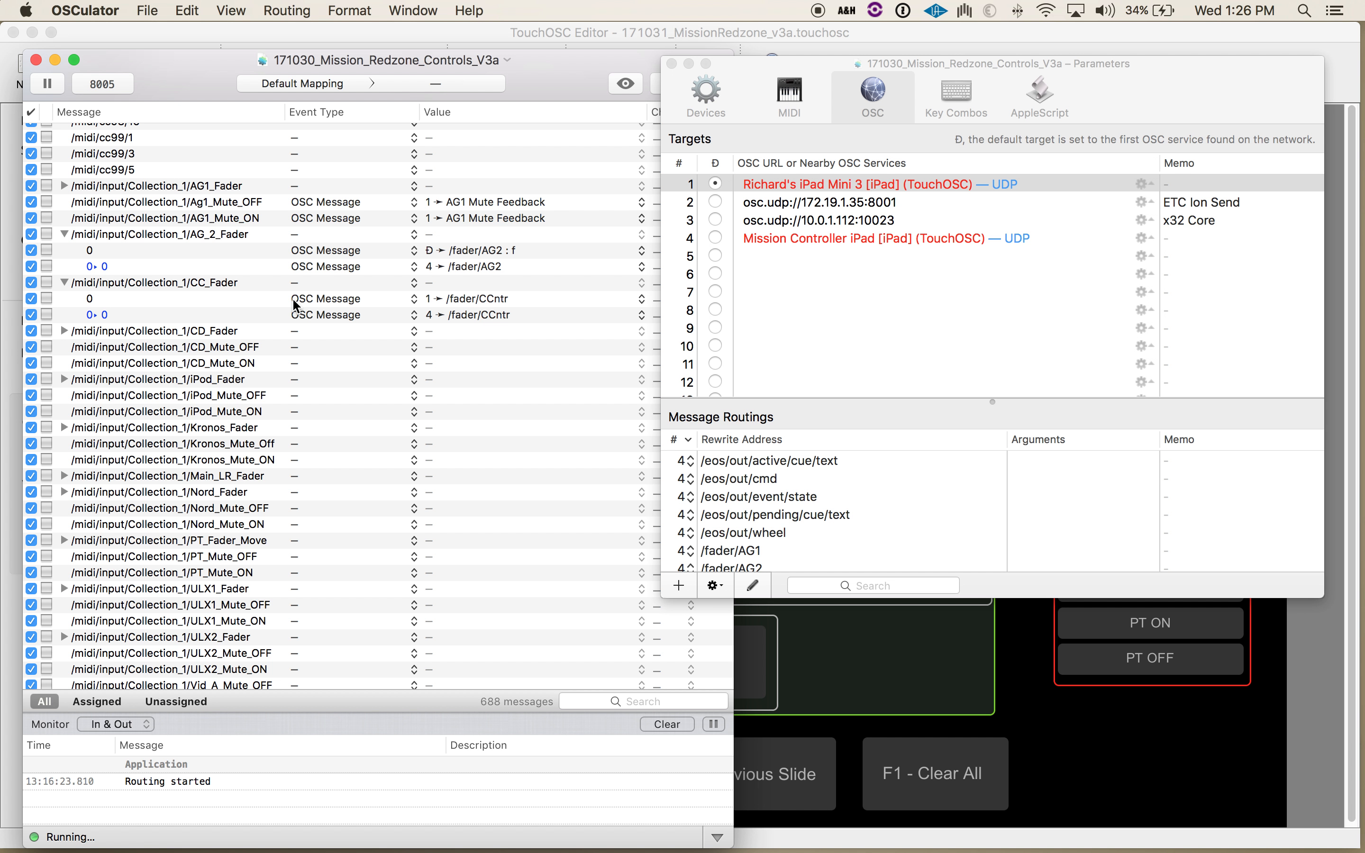
{"action": "scroll", "coordinate": [296, 306], "scroll_direction": "down", "scroll_amount": 5}
{"action": "scroll", "coordinate": [296, 305], "scroll_direction": "up", "scroll_amount": 6}
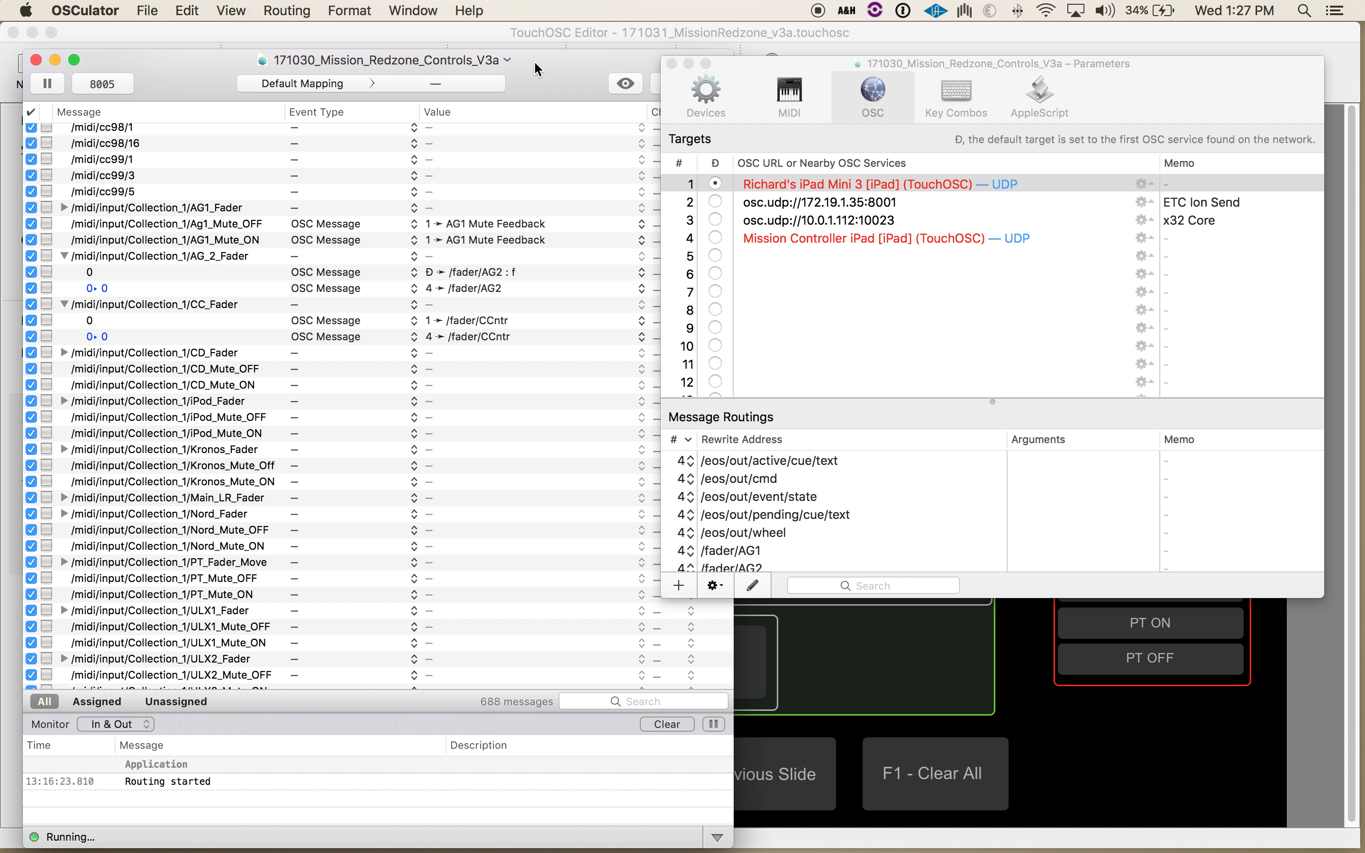
Check the A&H utility's options and display the MIDI message template of the Vox 1 Fader.
{"action": "left_click", "coordinate": [849, 7]}
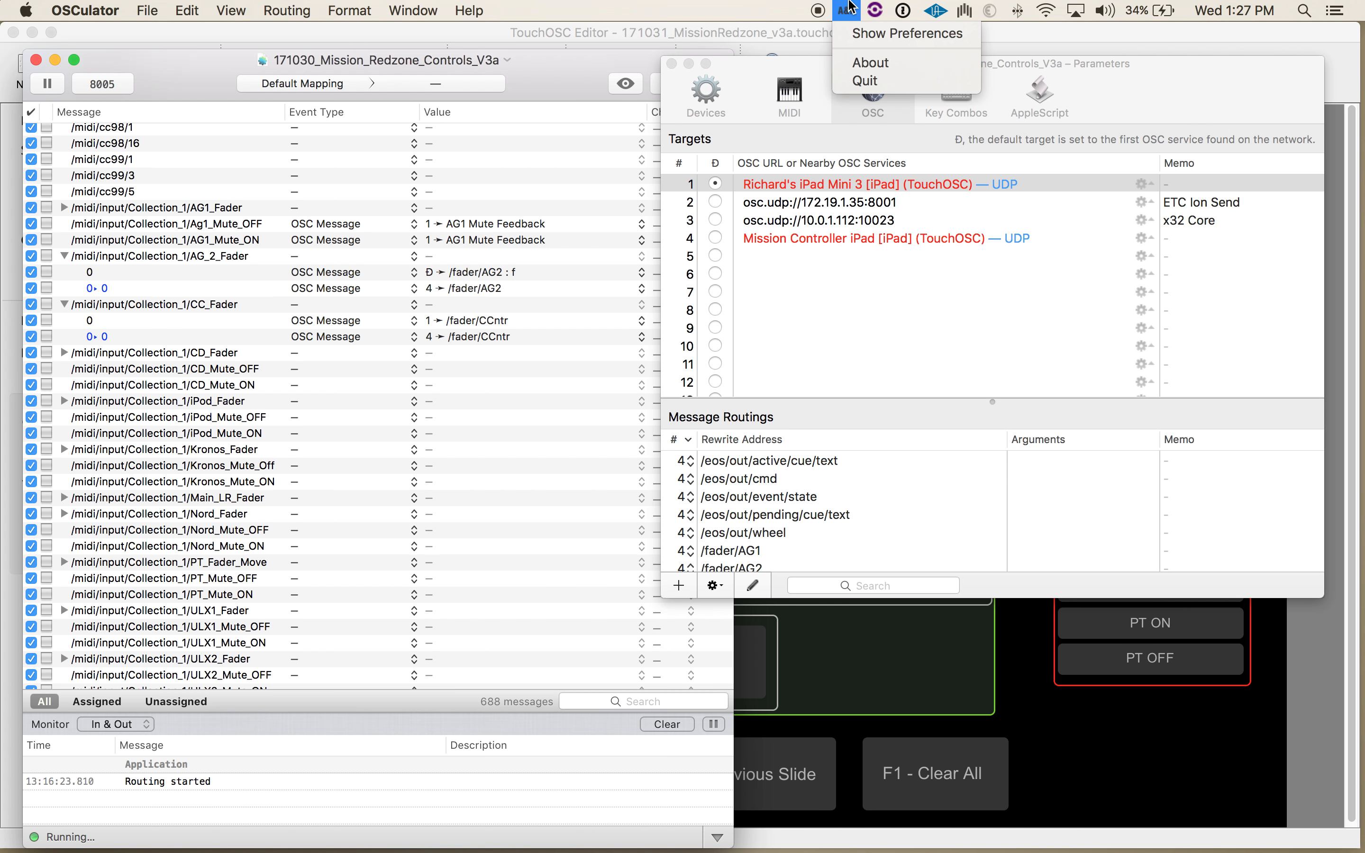
{"action": "left_click", "coordinate": [850, 7]}
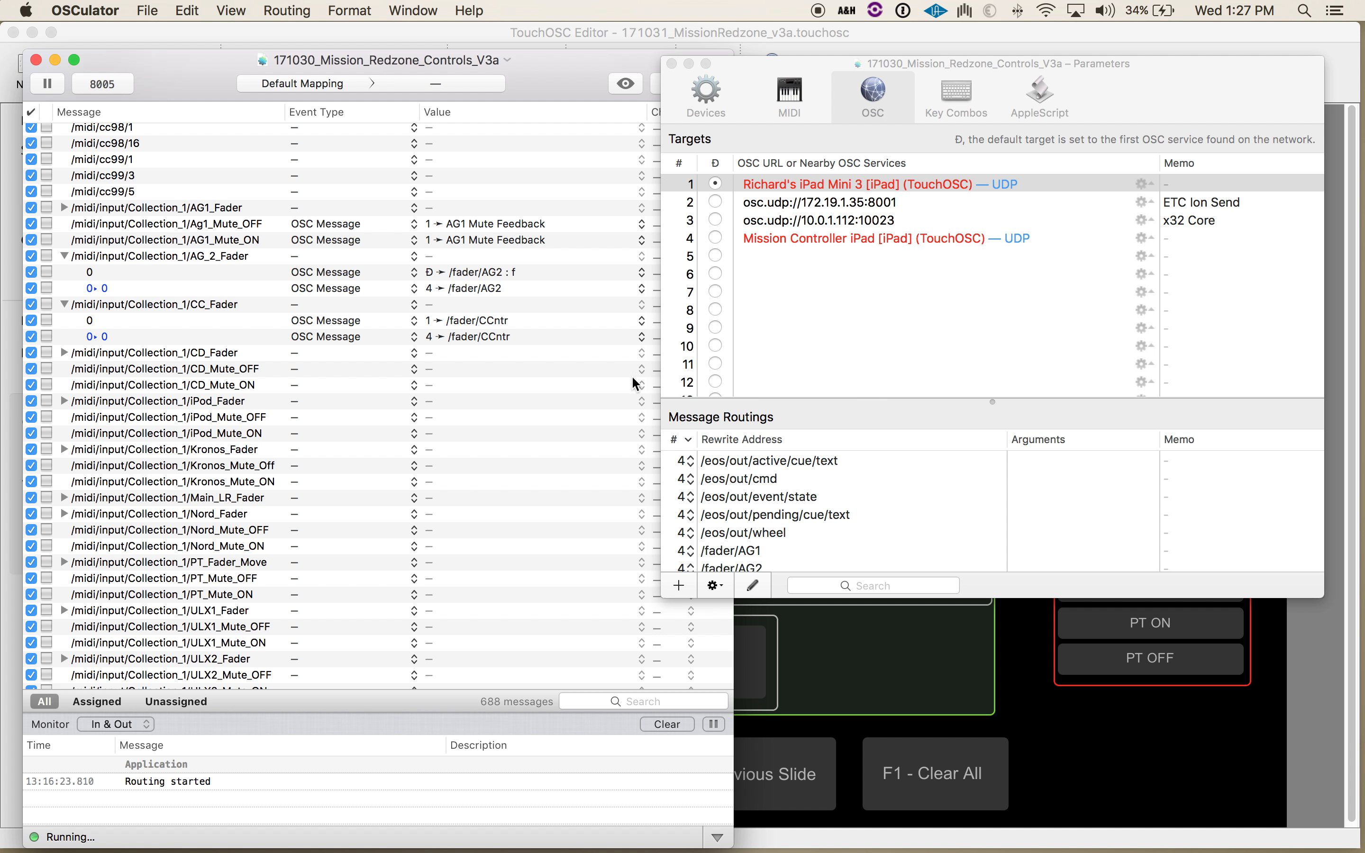
{"action": "left_click", "coordinate": [785, 92]}
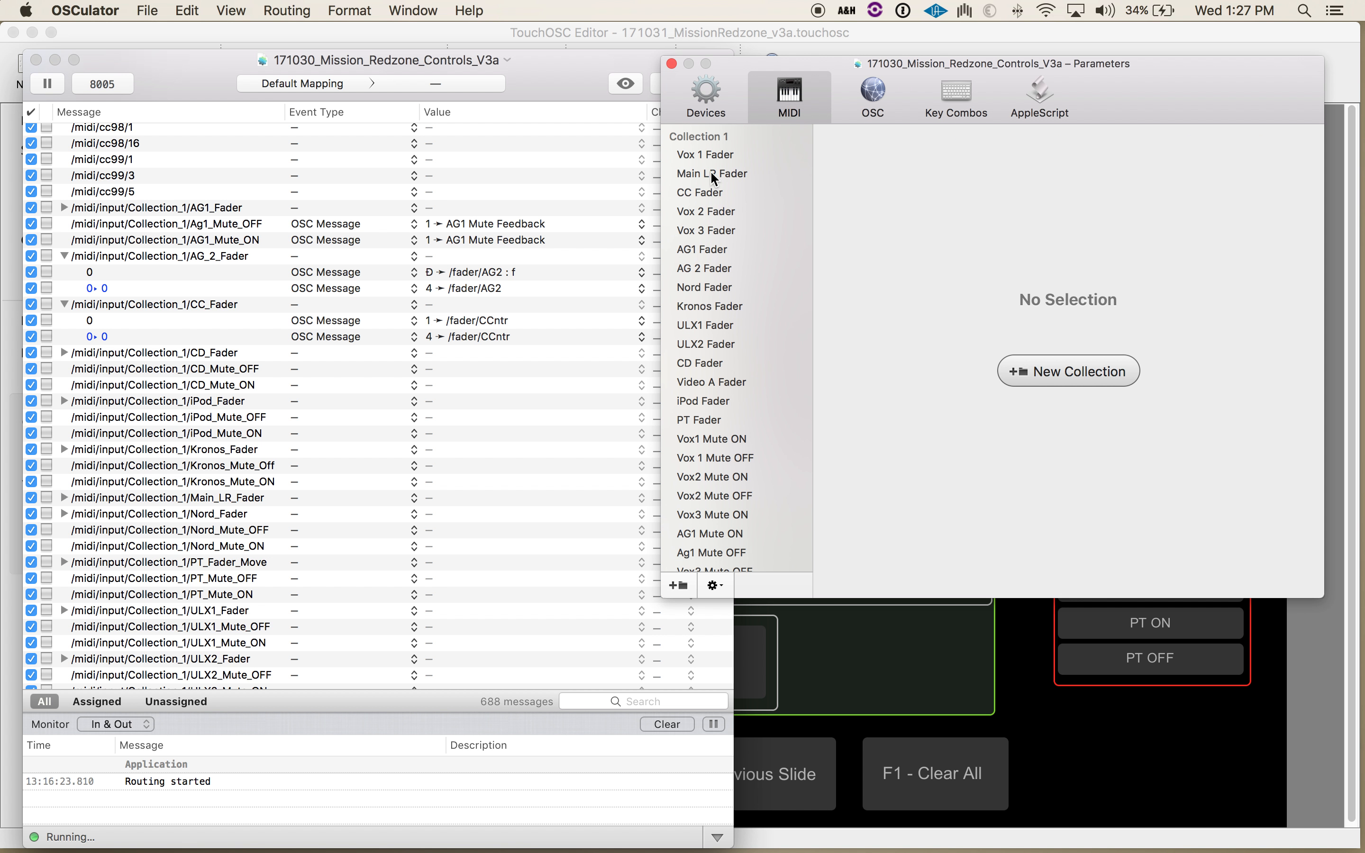
{"action": "left_click", "coordinate": [708, 157]}
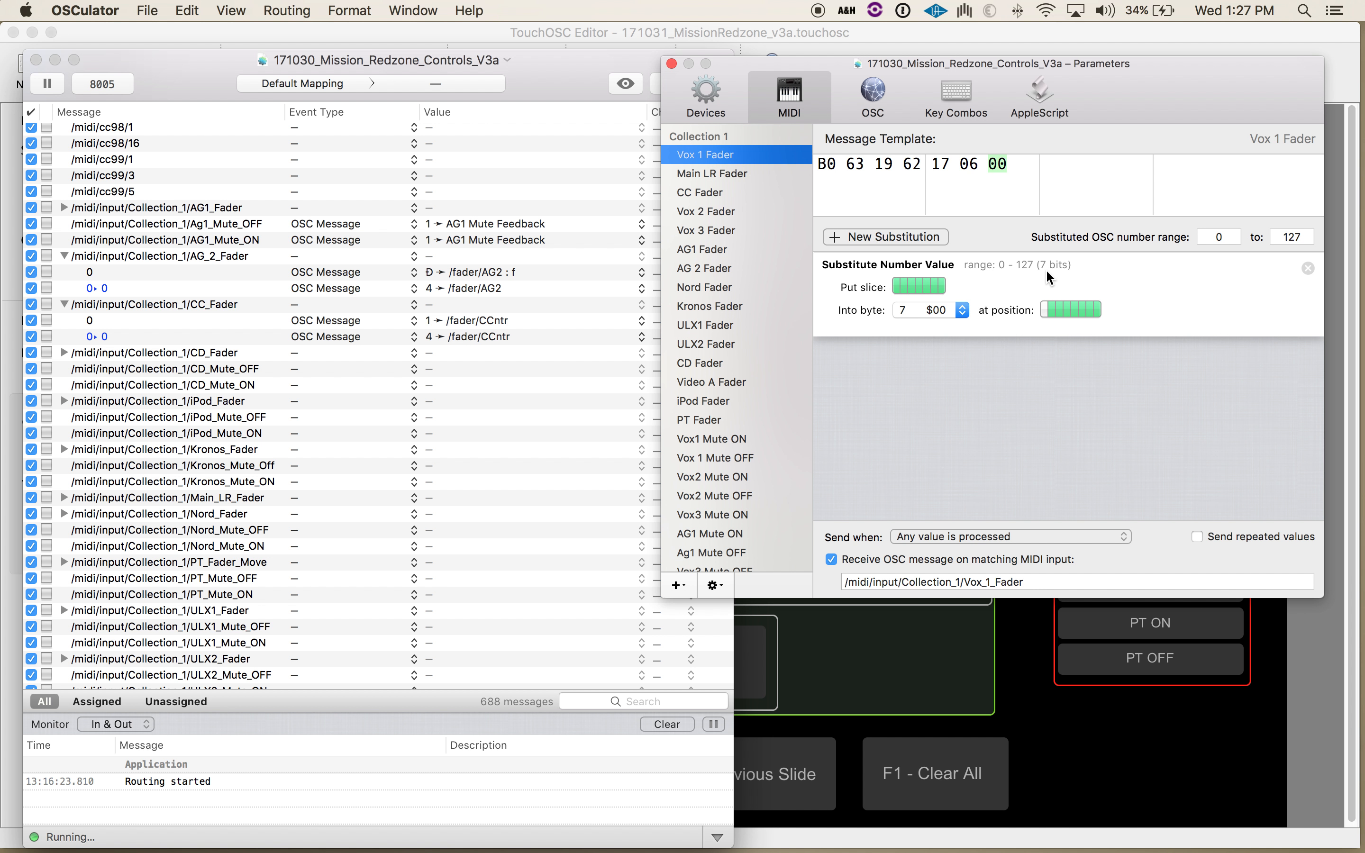
View the sound control faders in TouchOSC Editor and switch back to OSCulator.
{"action": "left_click", "coordinate": [1005, 619]}
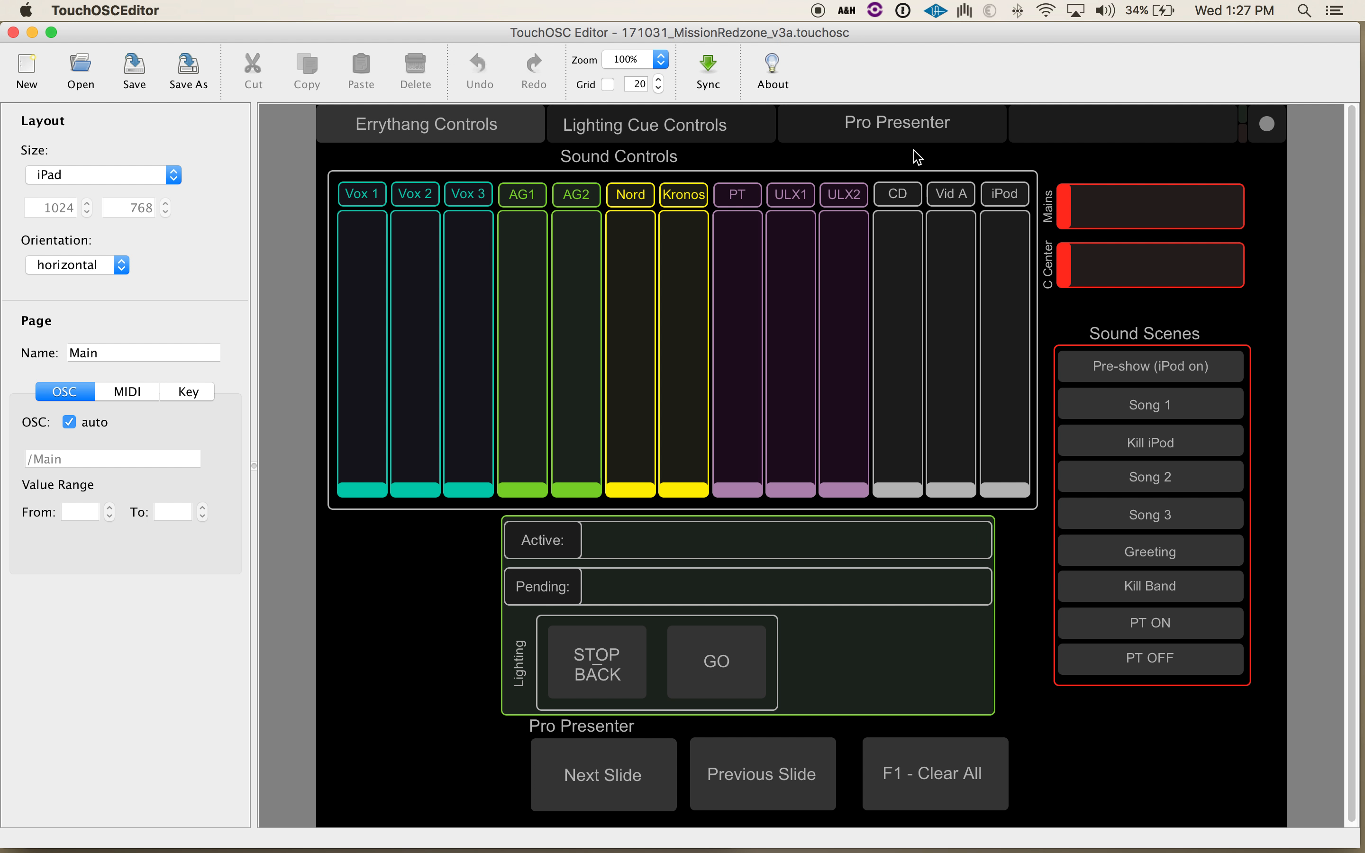
{"action": "key", "text": "super+Tab"}
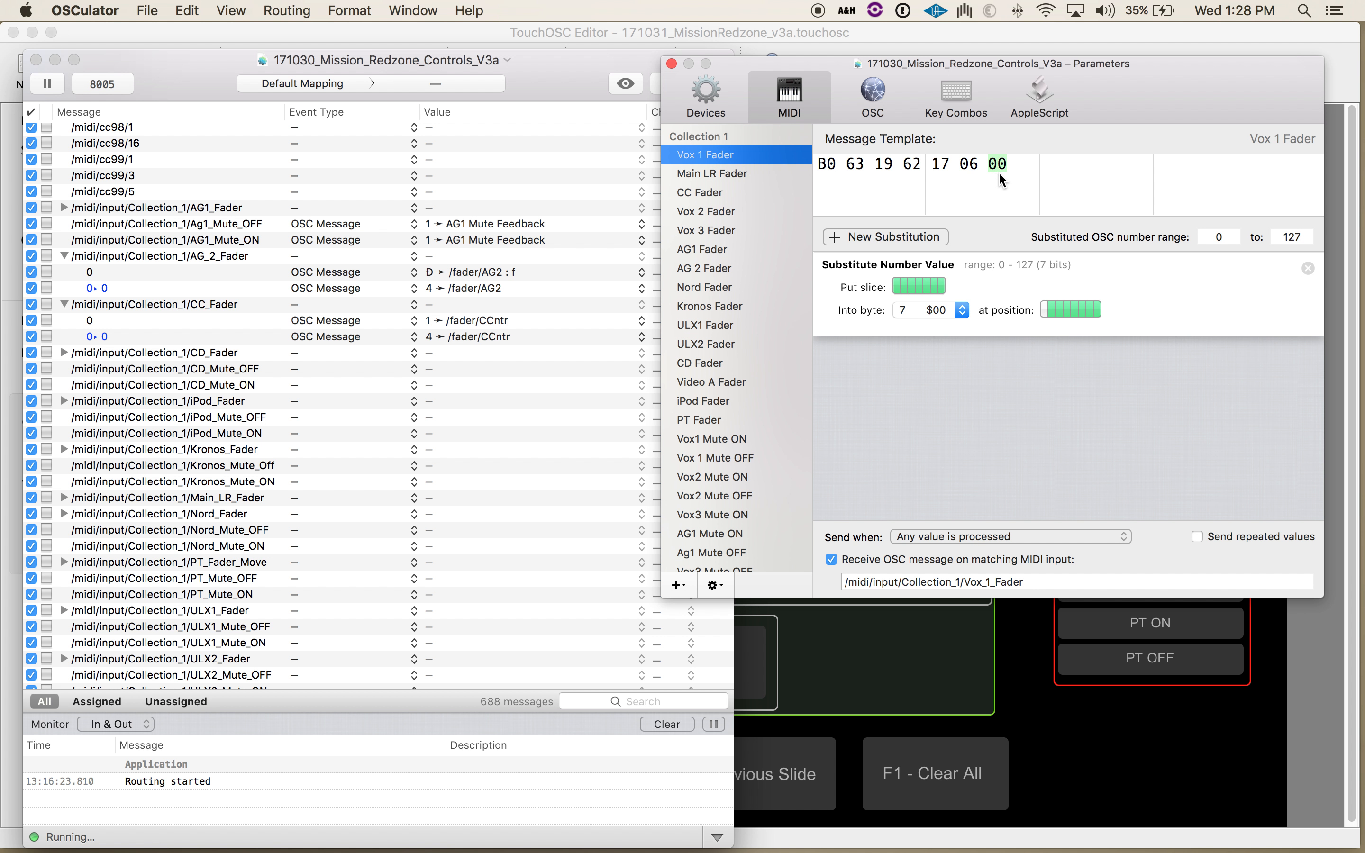
Step through the Collection 1 MIDI templates from Main LR Fader to ULX2 Fader.
{"action": "left_click", "coordinate": [706, 175]}
{"action": "key", "text": "Down"}
{"action": "key", "text": "Down"}
{"action": "key", "text": "Down"}
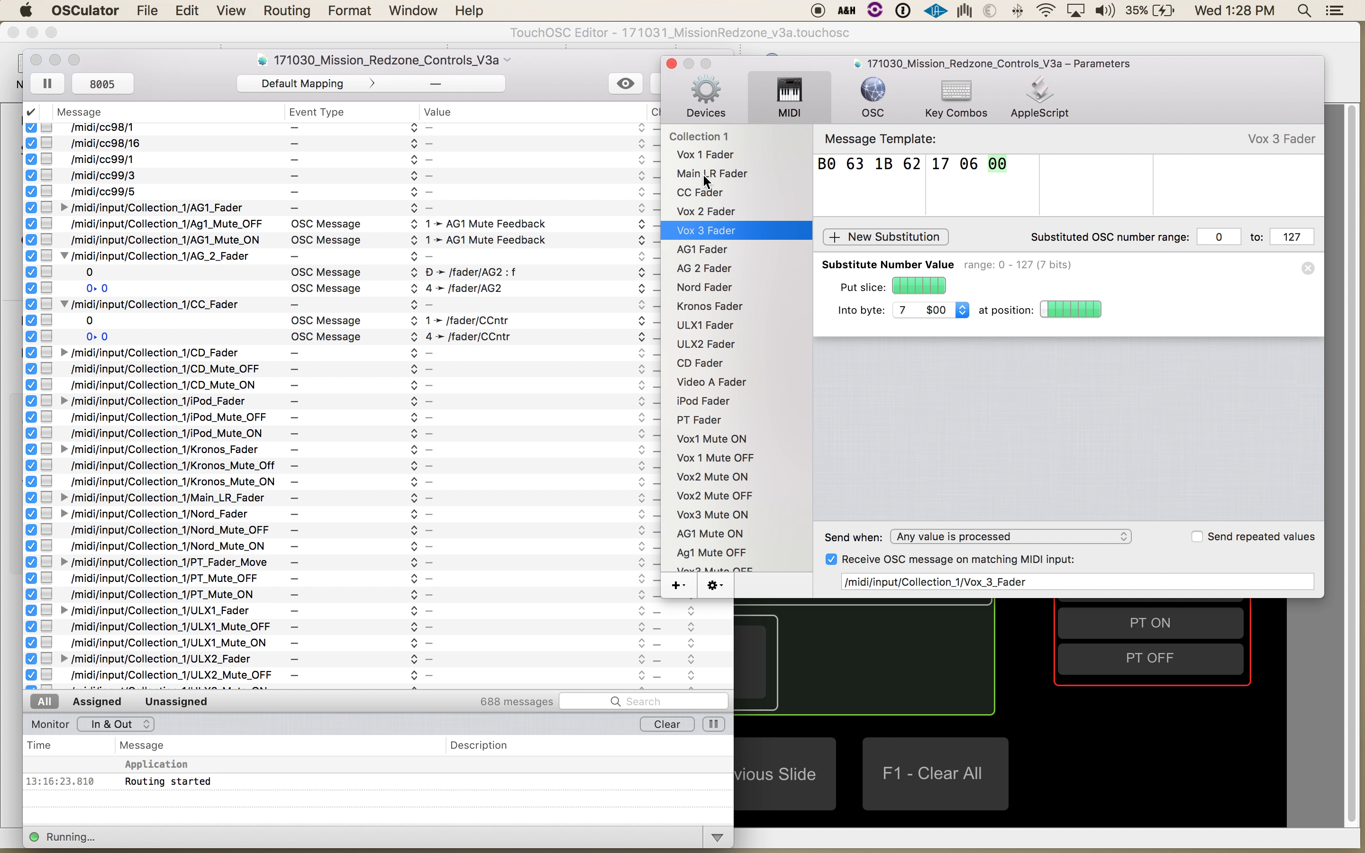
{"action": "key", "text": "Down"}
{"action": "key", "text": "Down"}
{"action": "key", "text": "Down"}
{"action": "key", "text": "Down"}
{"action": "key", "text": "Down"}
{"action": "key", "text": "Down"}
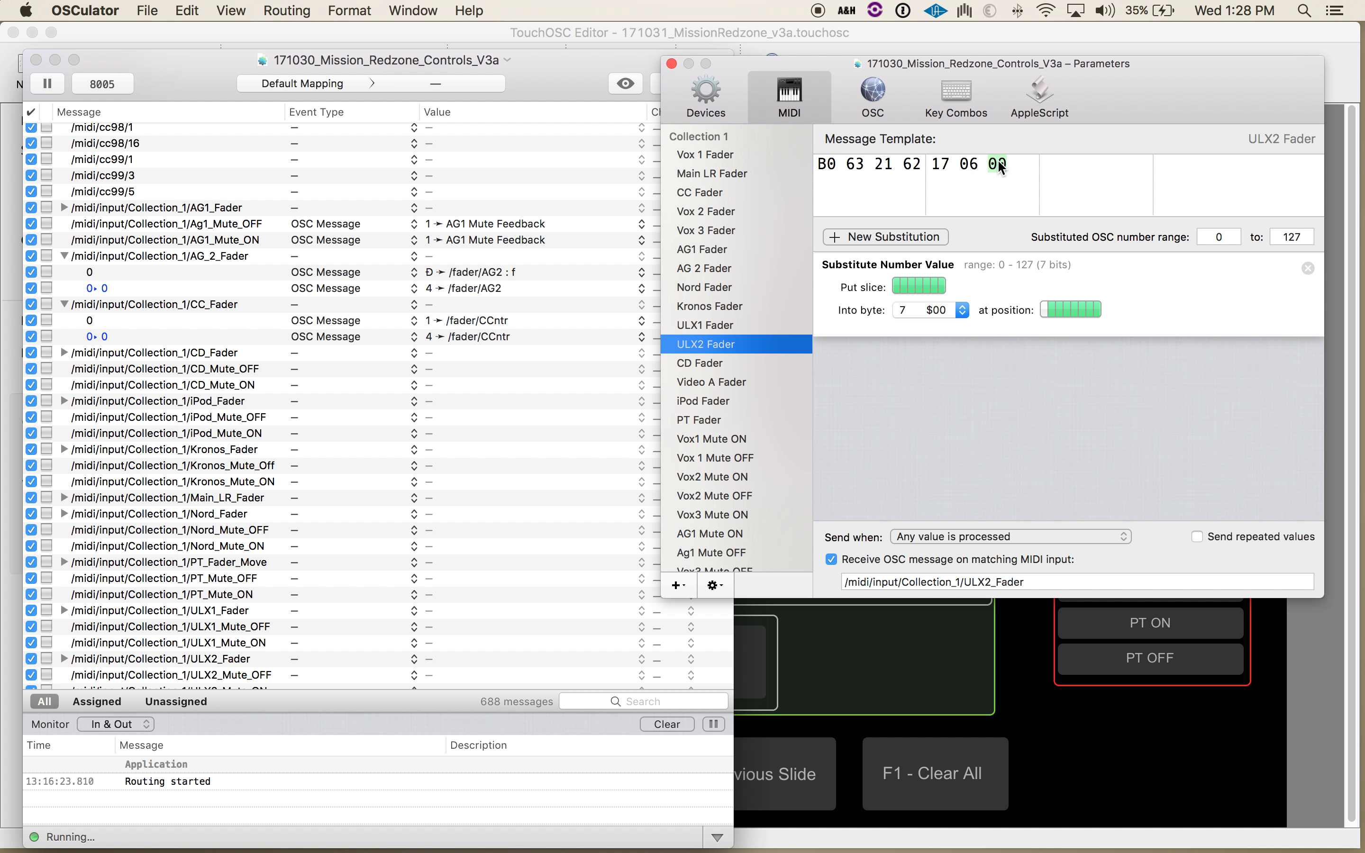
Compare the MIDI templates around the iPod Fader, ending on the PT Fader.
{"action": "left_click", "coordinate": [719, 401]}
{"action": "key", "text": "Up"}
{"action": "key", "text": "Up"}
{"action": "key", "text": "Up"}
{"action": "key", "text": "Down"}
{"action": "key", "text": "Down"}
{"action": "key", "text": "Down"}
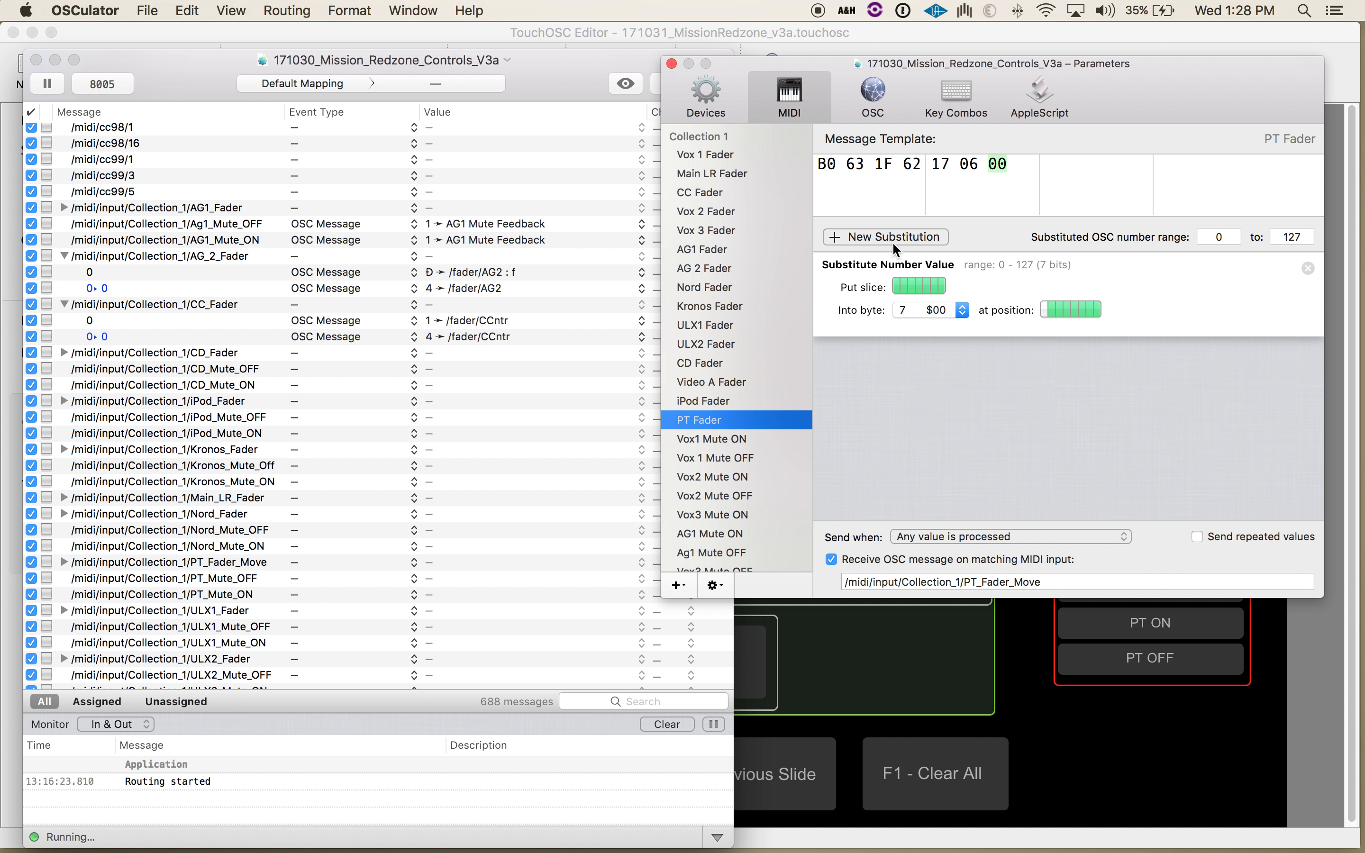
Move back and forth between the fader and mute templates below and above PT Fader, ending on Vox 1 Mute OFF.
{"action": "key", "text": "Down"}
{"action": "key", "text": "Down"}
{"action": "key", "text": "Down"}
{"action": "key", "text": "Up"}
{"action": "key", "text": "Up"}
{"action": "key", "text": "Up"}
{"action": "key", "text": "Up"}
{"action": "key", "text": "Up"}
{"action": "key", "text": "Up"}
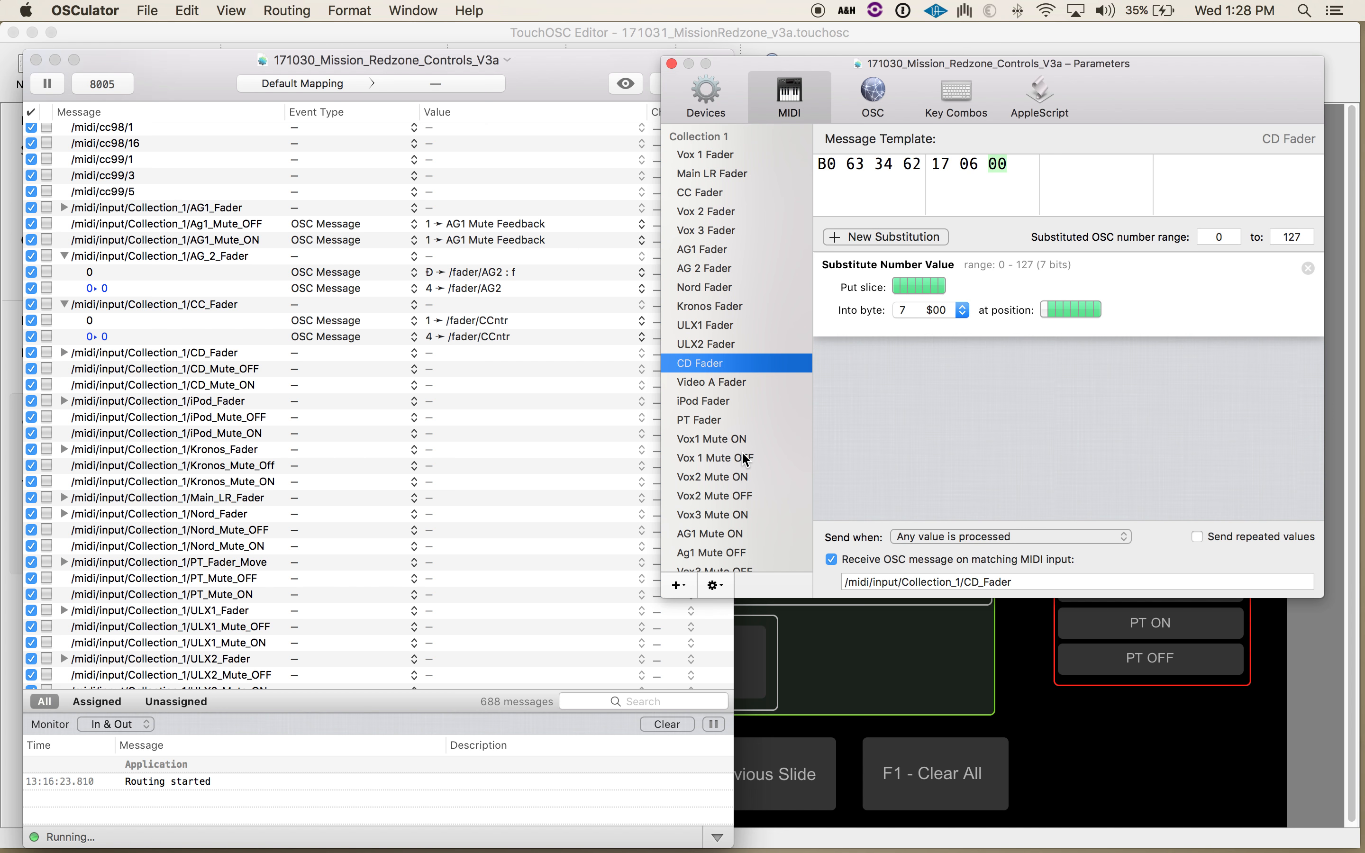
{"action": "key", "text": "Down"}
{"action": "key", "text": "Down"}
{"action": "key", "text": "Down"}
{"action": "key", "text": "Down"}
{"action": "key", "text": "Down"}
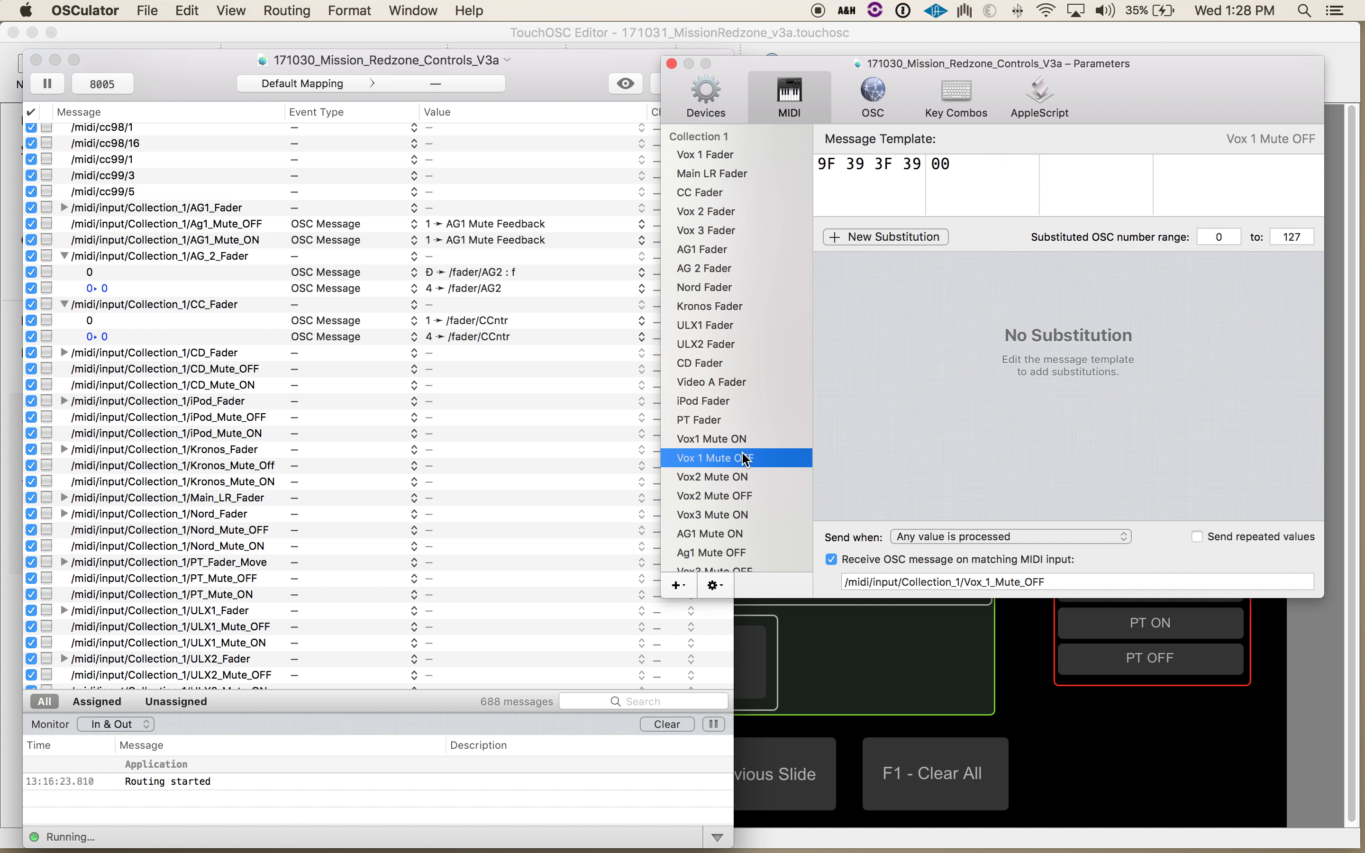
Look through the remaining MIDI templates down to the Midi Note Params collection and shift the Parameters window slightly.
{"action": "scroll", "coordinate": [746, 458], "scroll_direction": "down", "scroll_amount": 3}
{"action": "scroll", "coordinate": [746, 459], "scroll_direction": "down", "scroll_amount": 15}
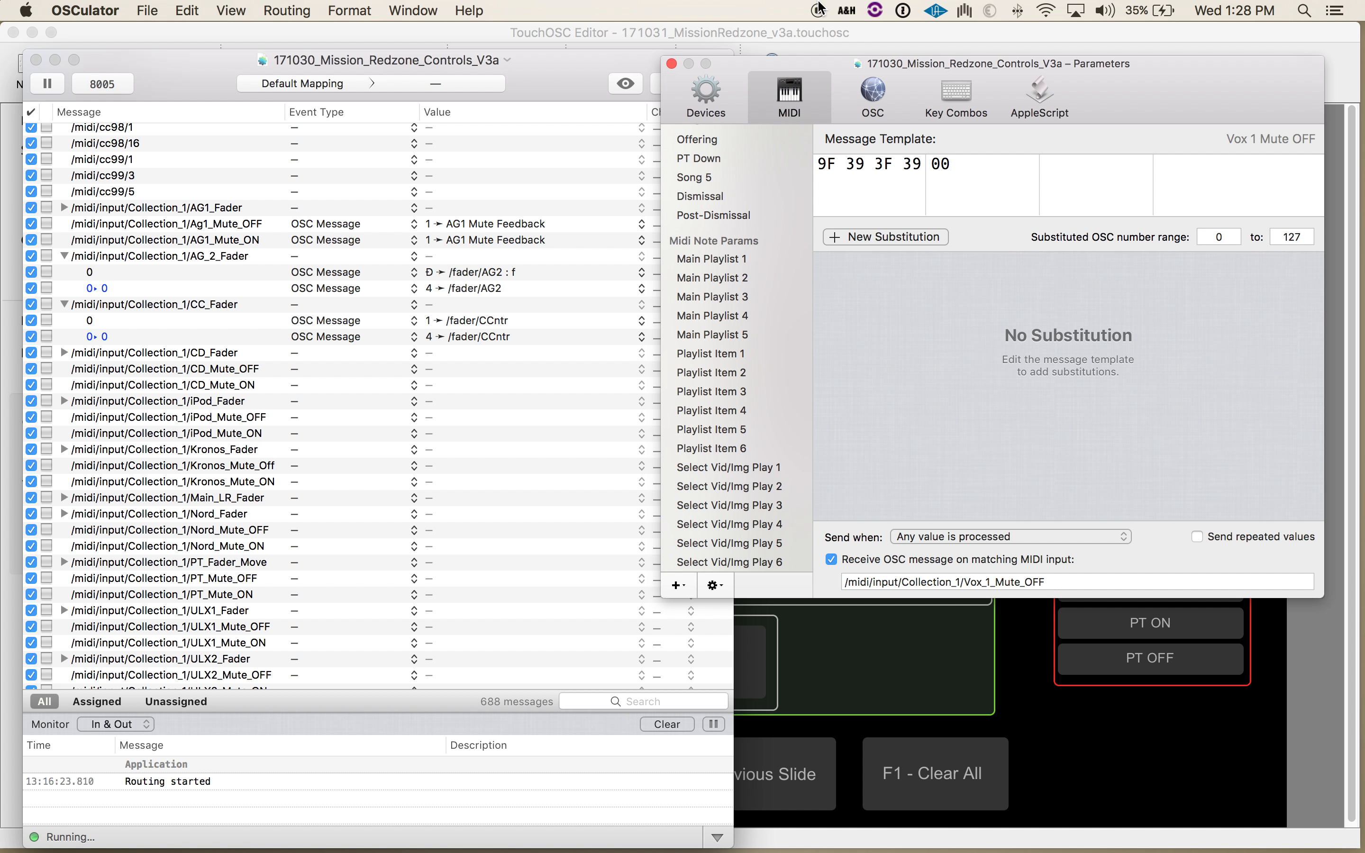
{"action": "left_click_drag", "start_coordinate": [1146, 86], "coordinate": [1133, 92]}
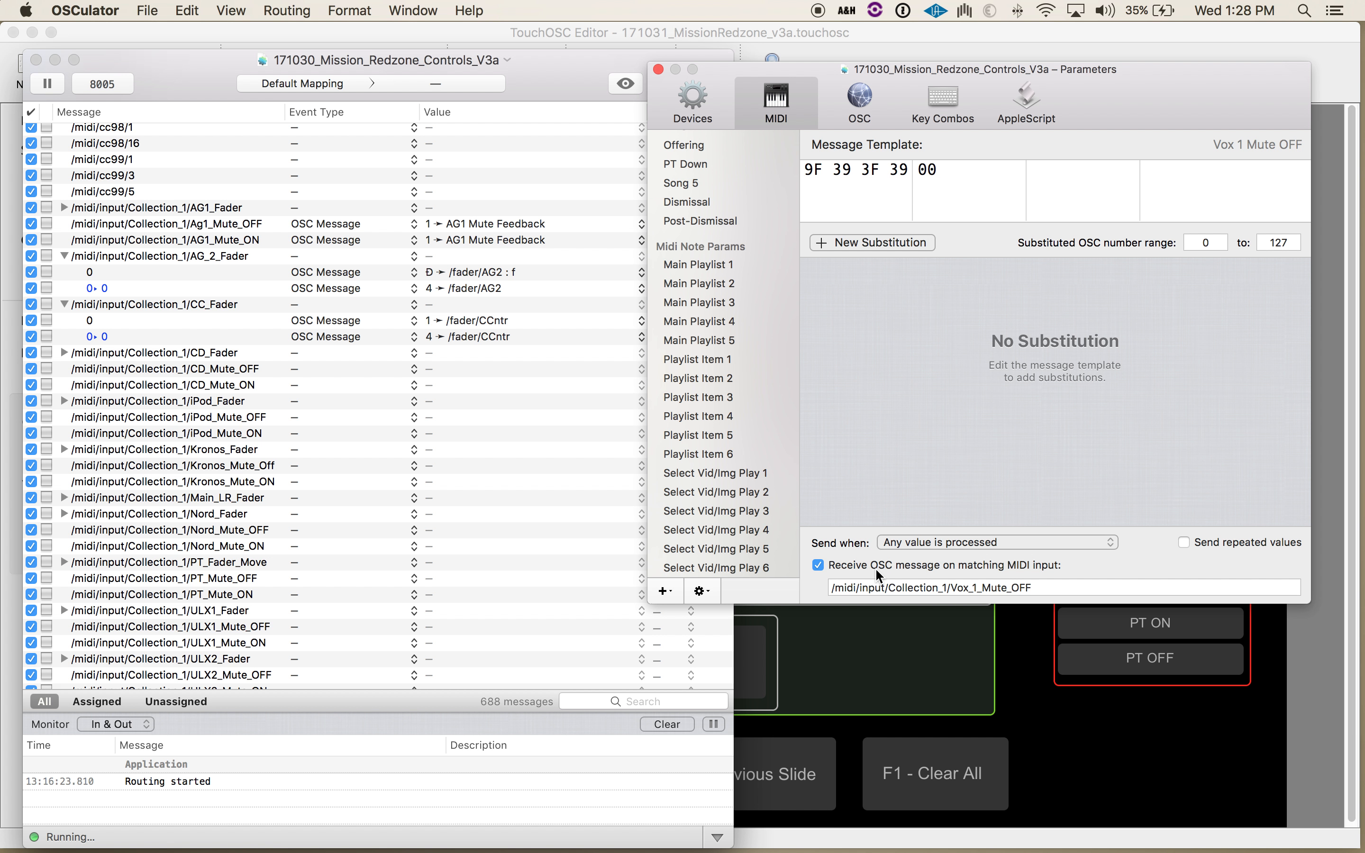
Open the recent 171031_dLive_Midi_InputMap in place of 171030_Mission_Redzone_Controls_V3a and show its MIDI parameters.
{"action": "left_click", "coordinate": [150, 10]}
{"action": "mouse_move", "coordinate": [223, 71]}
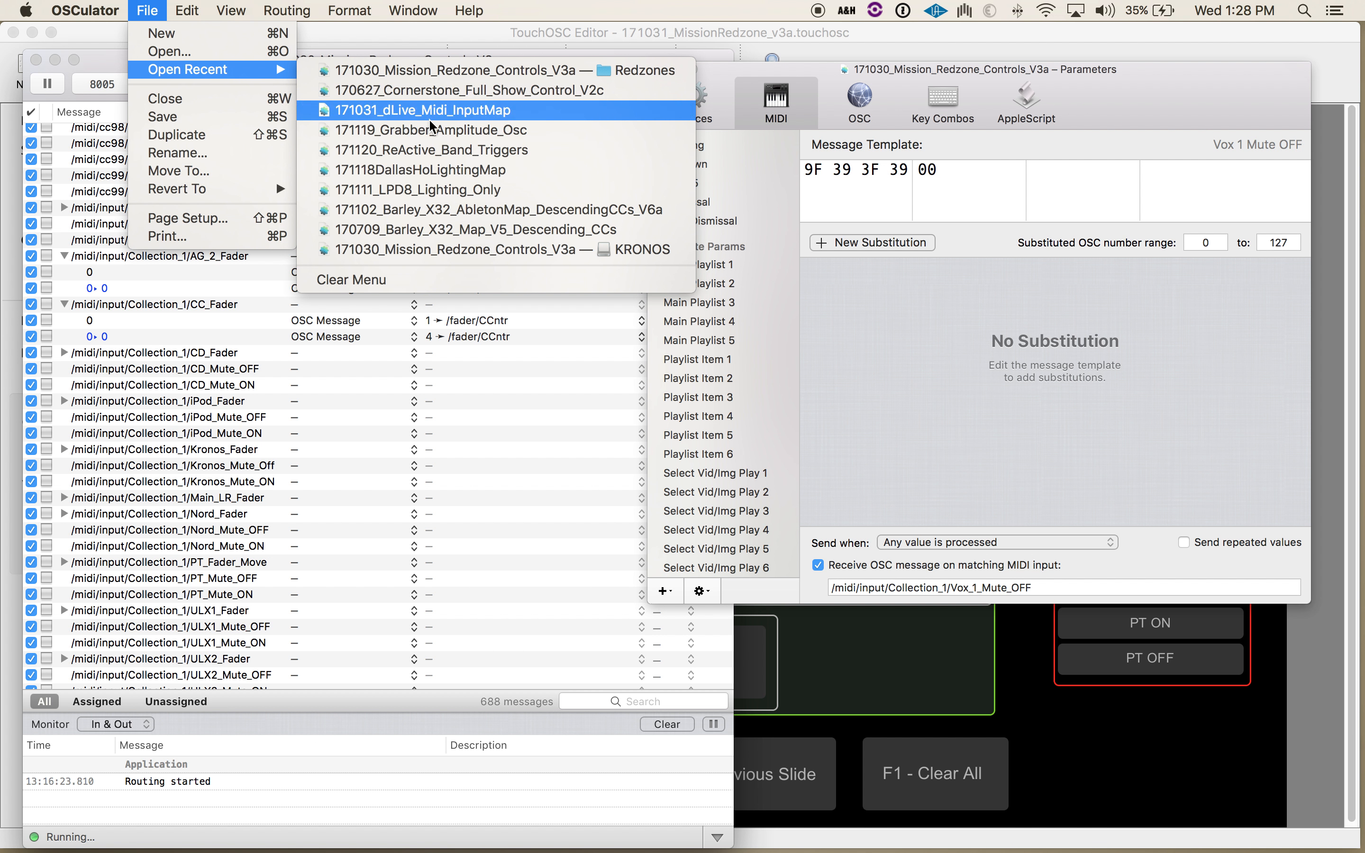
{"action": "left_click", "coordinate": [454, 103]}
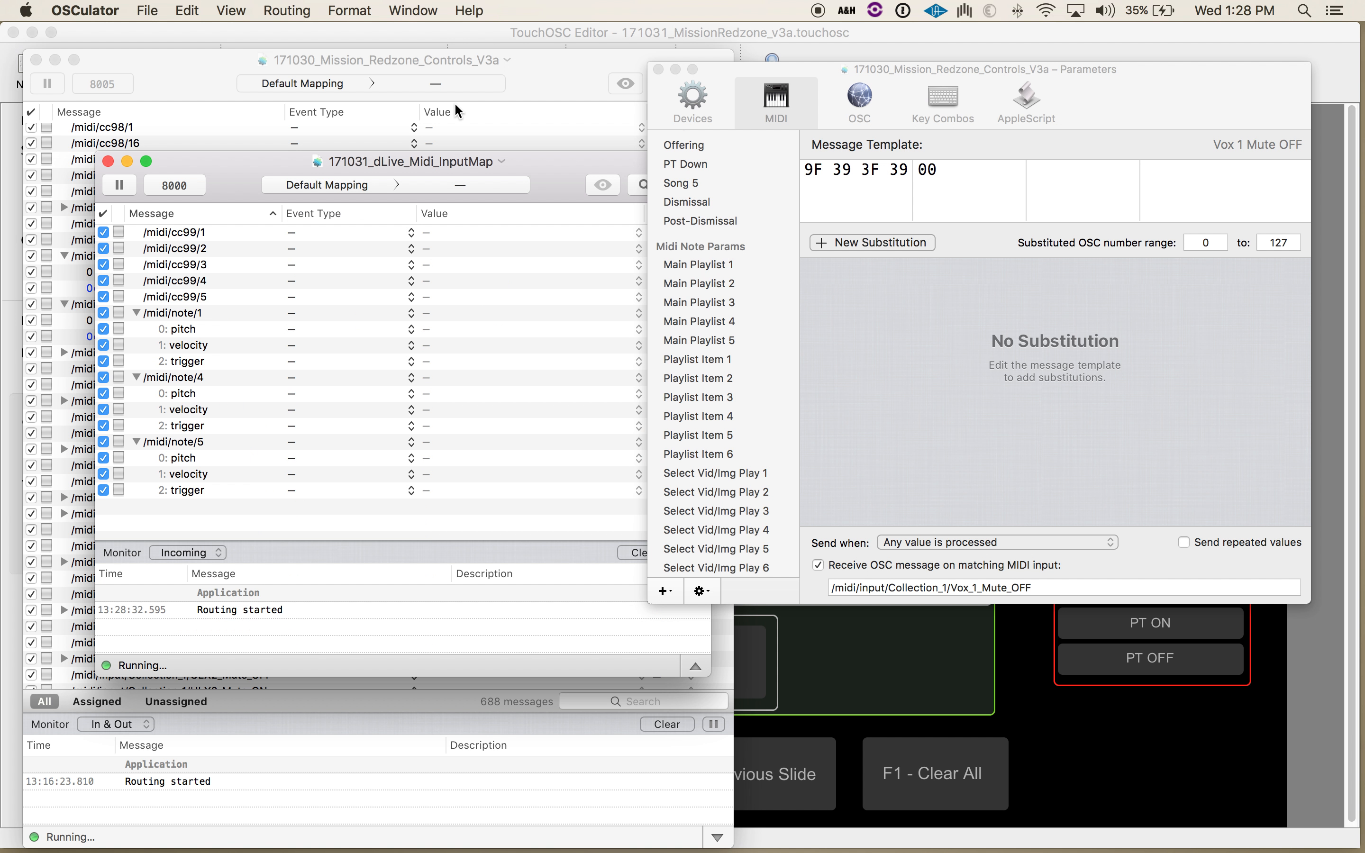
{"action": "key", "text": "super+w"}
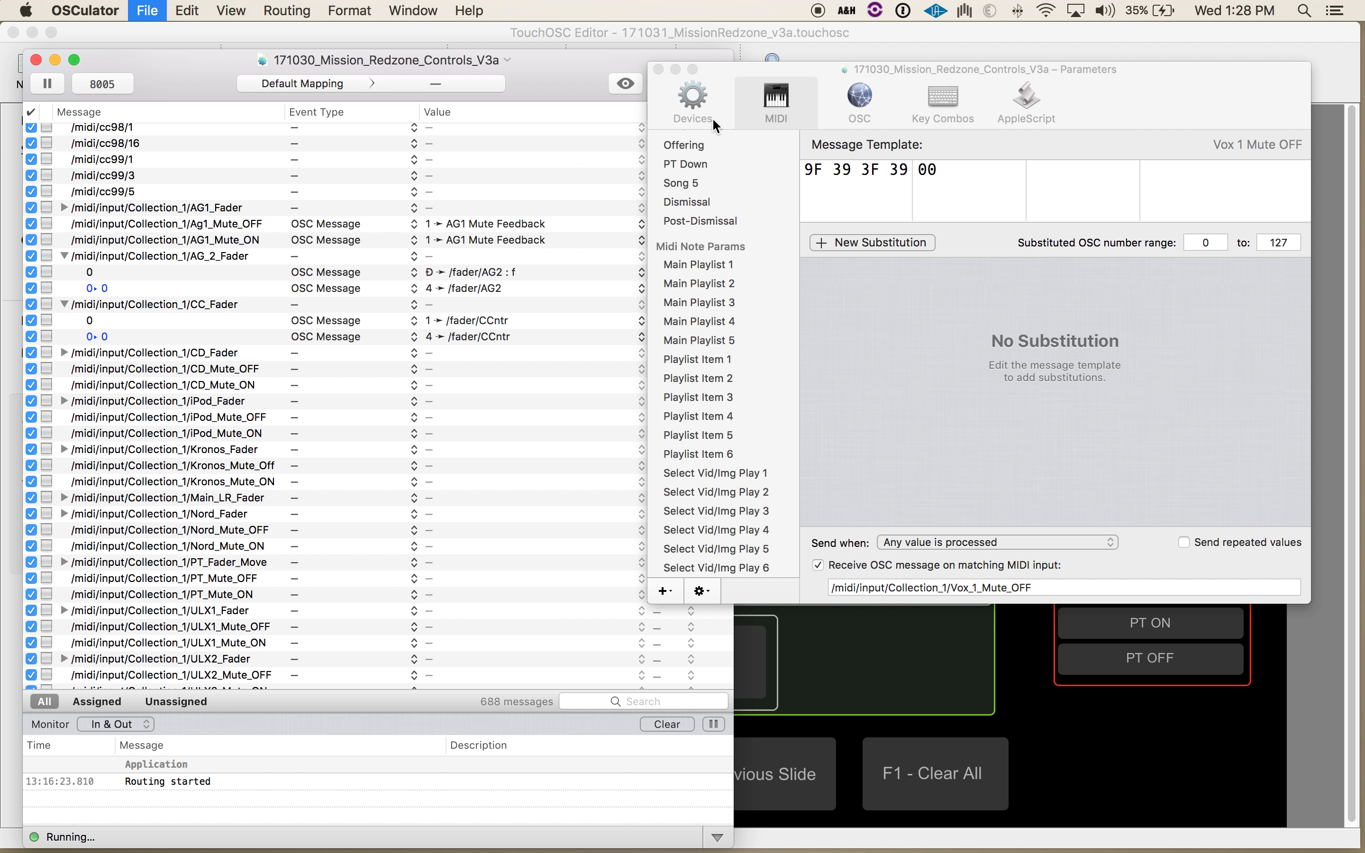
{"action": "left_click", "coordinate": [687, 185]}
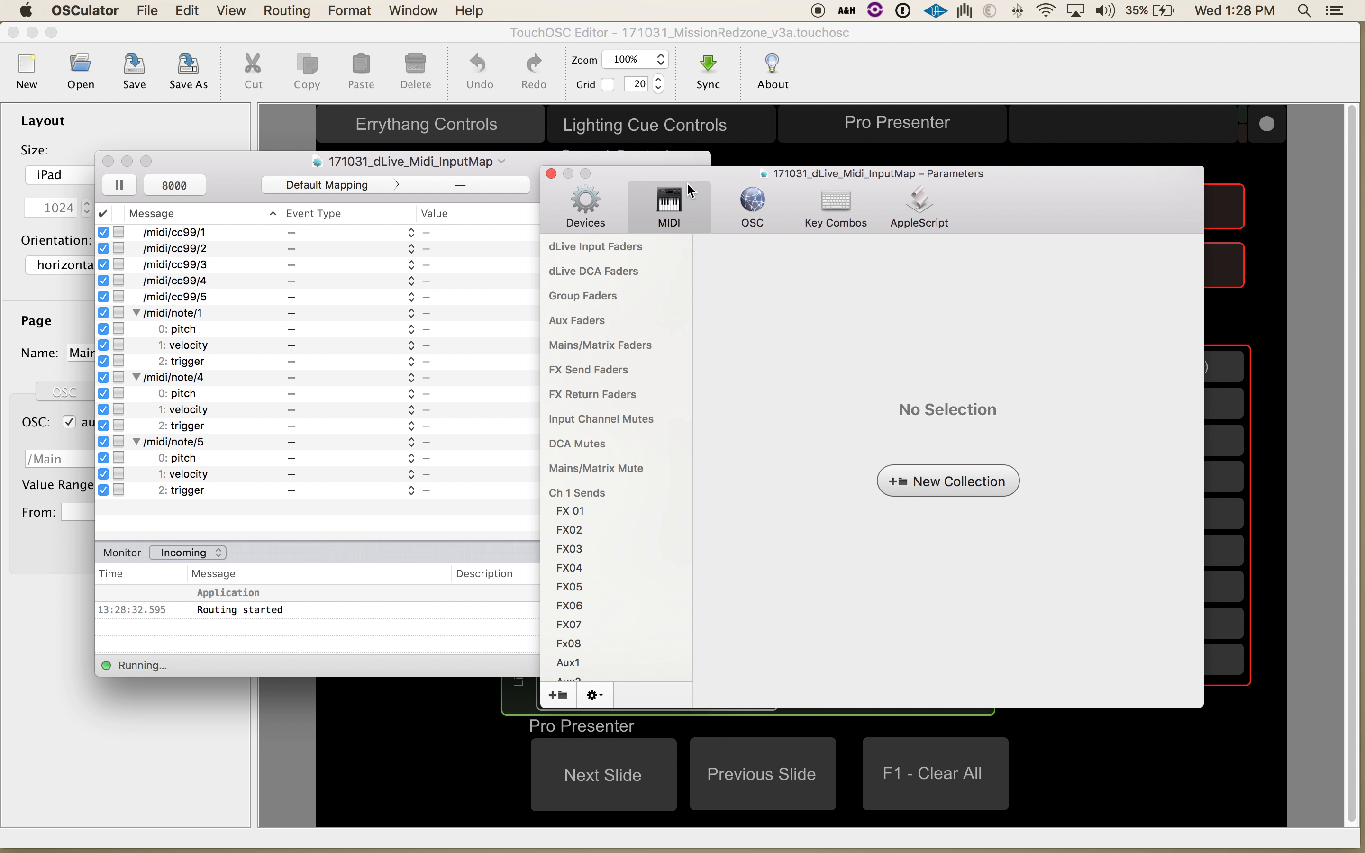
Expand the dLive Input Faders collection and step through its channel templates from Ch1 to Ch6.
{"action": "left_click", "coordinate": [591, 251]}
{"action": "left_click", "coordinate": [669, 246]}
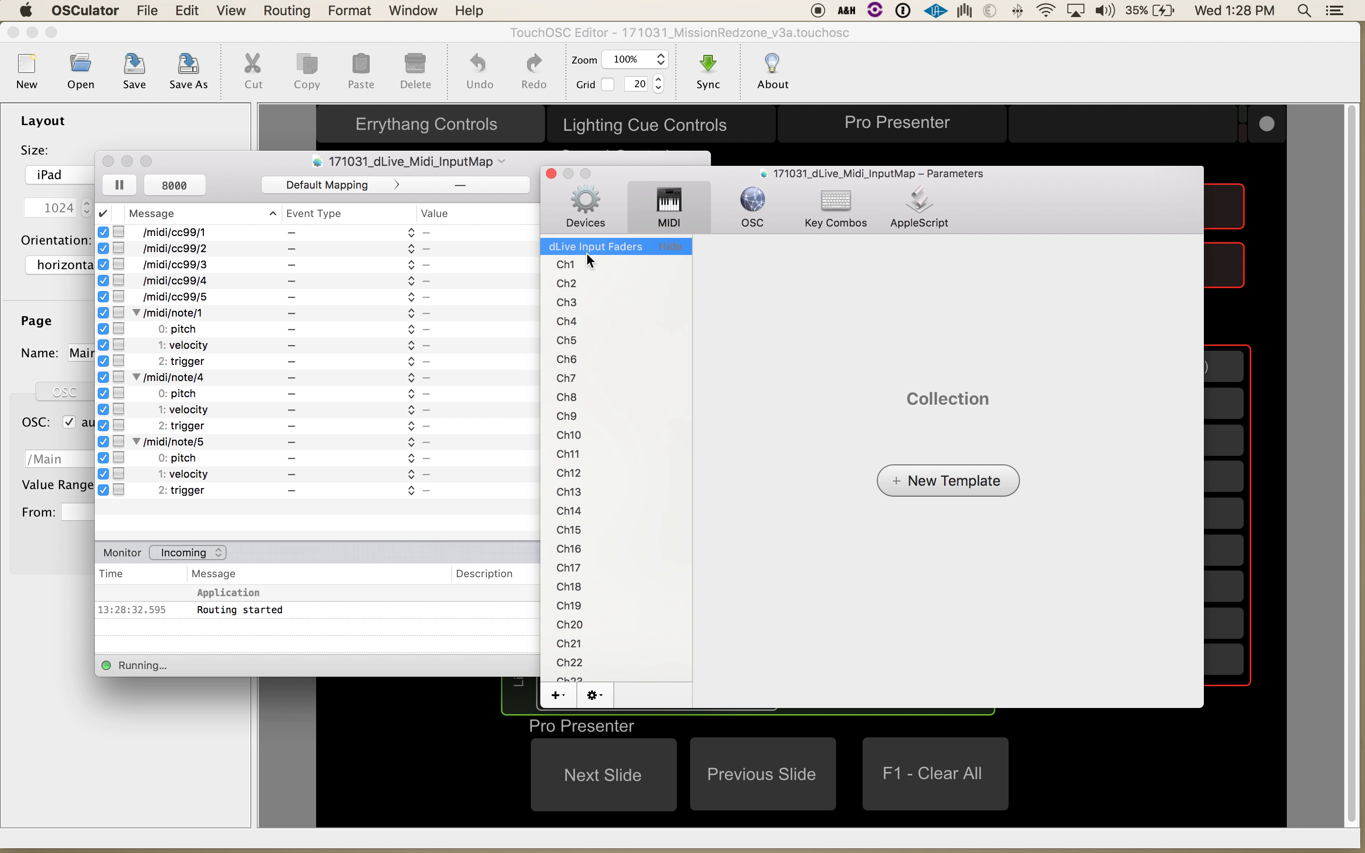
{"action": "left_click", "coordinate": [583, 265]}
{"action": "key", "text": "Down"}
{"action": "key", "text": "Down"}
{"action": "key", "text": "Down"}
{"action": "key", "text": "Down"}
{"action": "key", "text": "Down"}
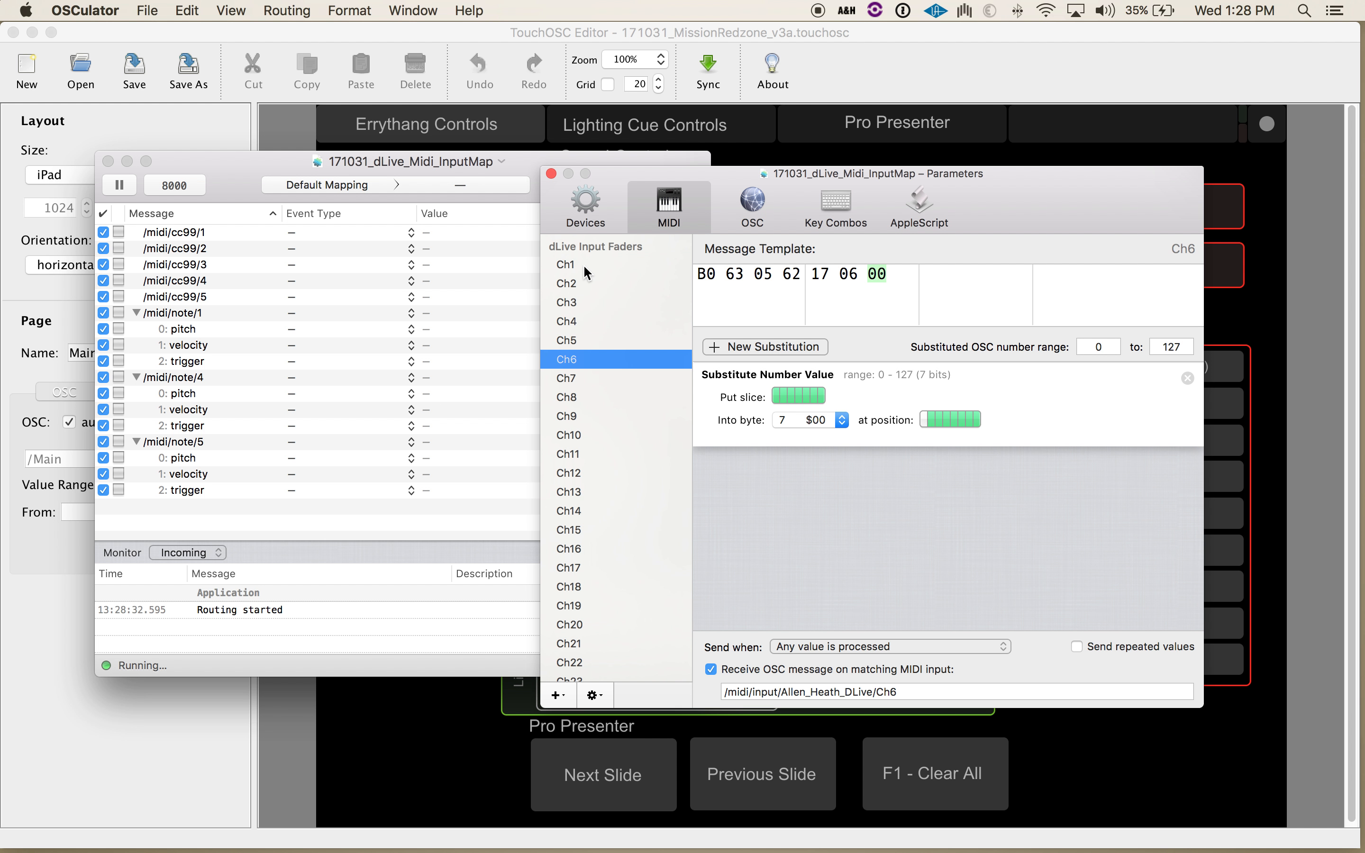
Examine the input fader templates from Ch92 to Ch97 and look over the rest of the channel list.
{"action": "scroll", "coordinate": [584, 265], "scroll_direction": "down", "scroll_amount": 20}
{"action": "scroll", "coordinate": [583, 267], "scroll_direction": "down", "scroll_amount": 14}
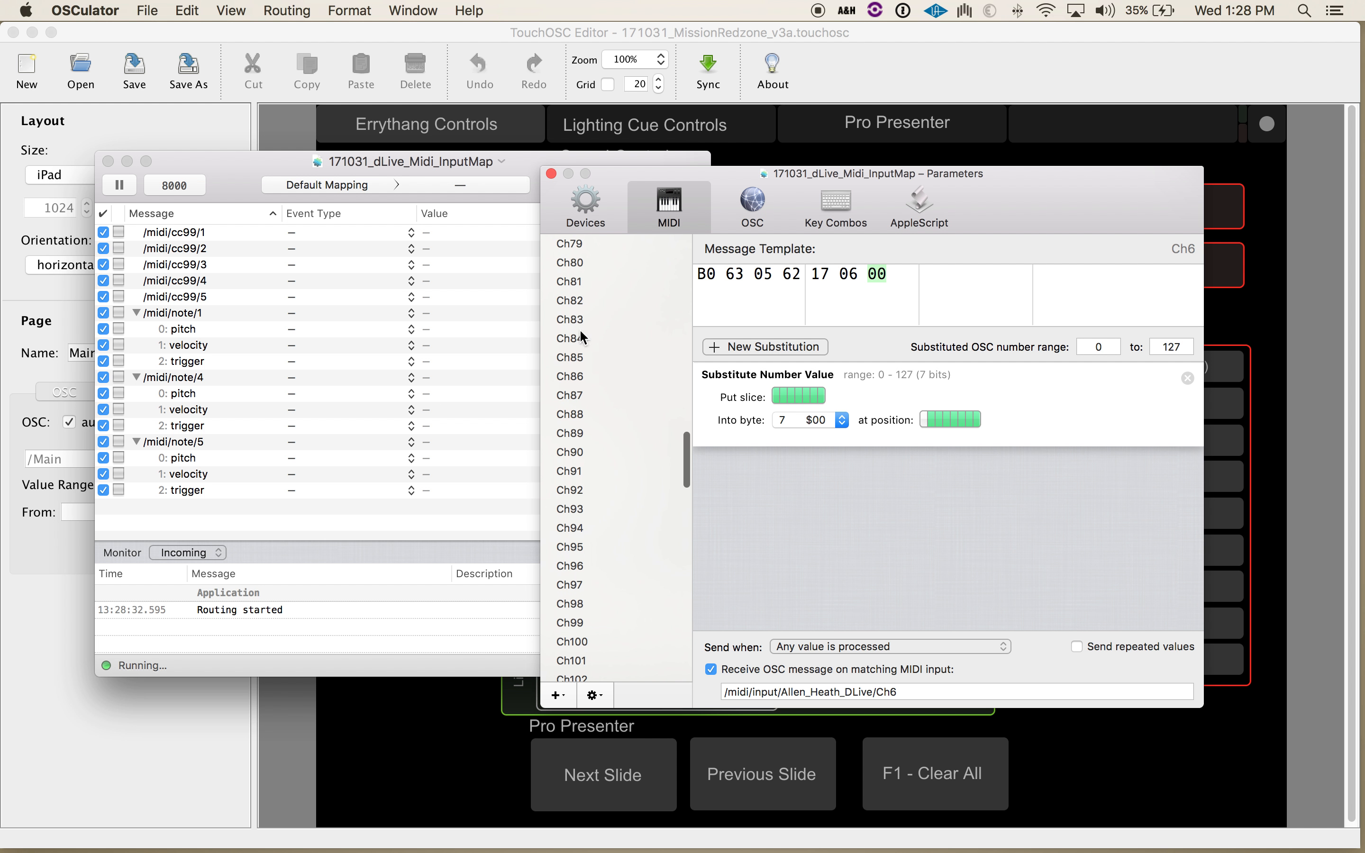
{"action": "left_click", "coordinate": [569, 489]}
{"action": "key", "text": "Down"}
{"action": "key", "text": "Down"}
{"action": "key", "text": "Down"}
{"action": "key", "text": "Down"}
{"action": "key", "text": "Down"}
{"action": "scroll", "coordinate": [570, 488], "scroll_direction": "down", "scroll_amount": 15}
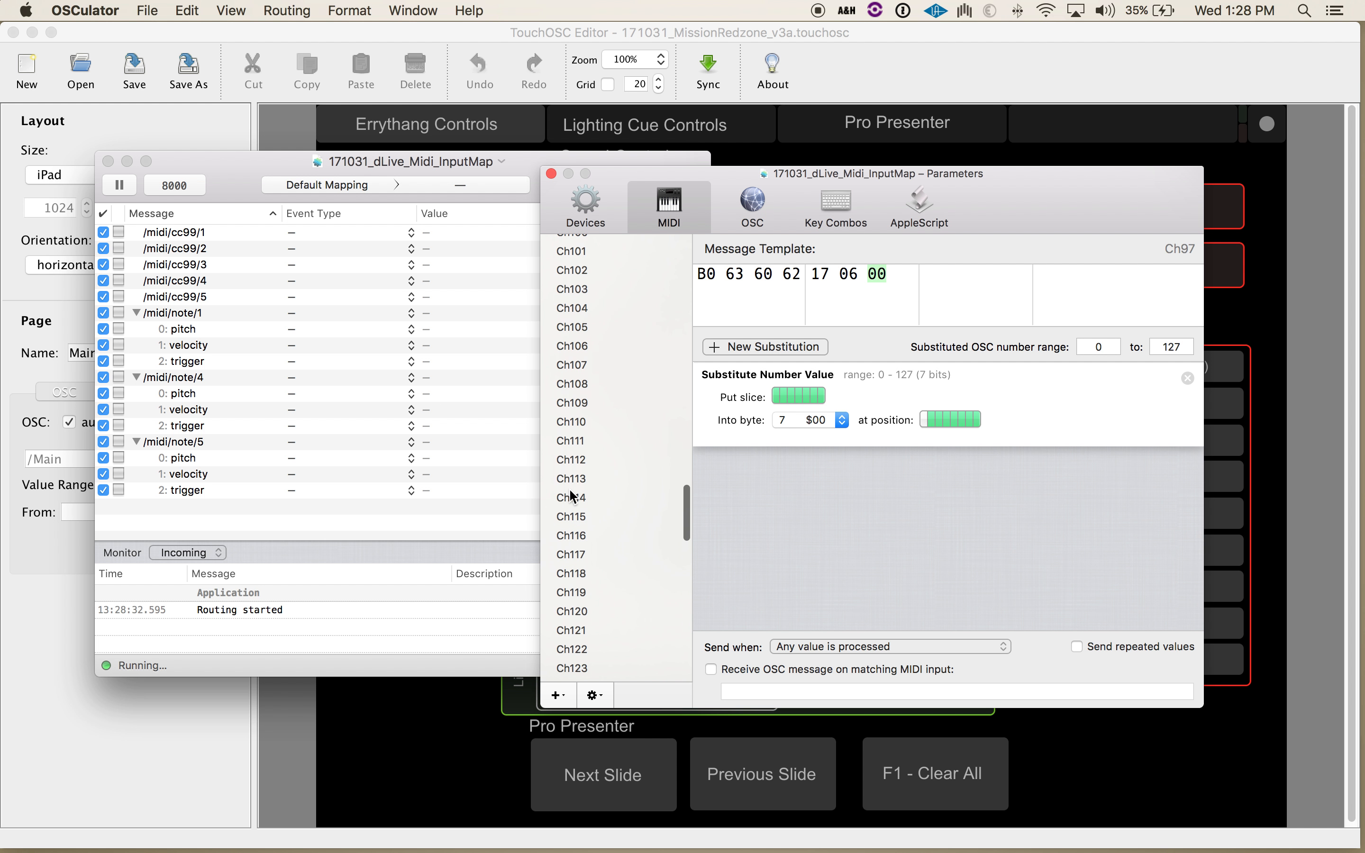
{"action": "scroll", "coordinate": [569, 489], "scroll_direction": "up", "scroll_amount": 20}
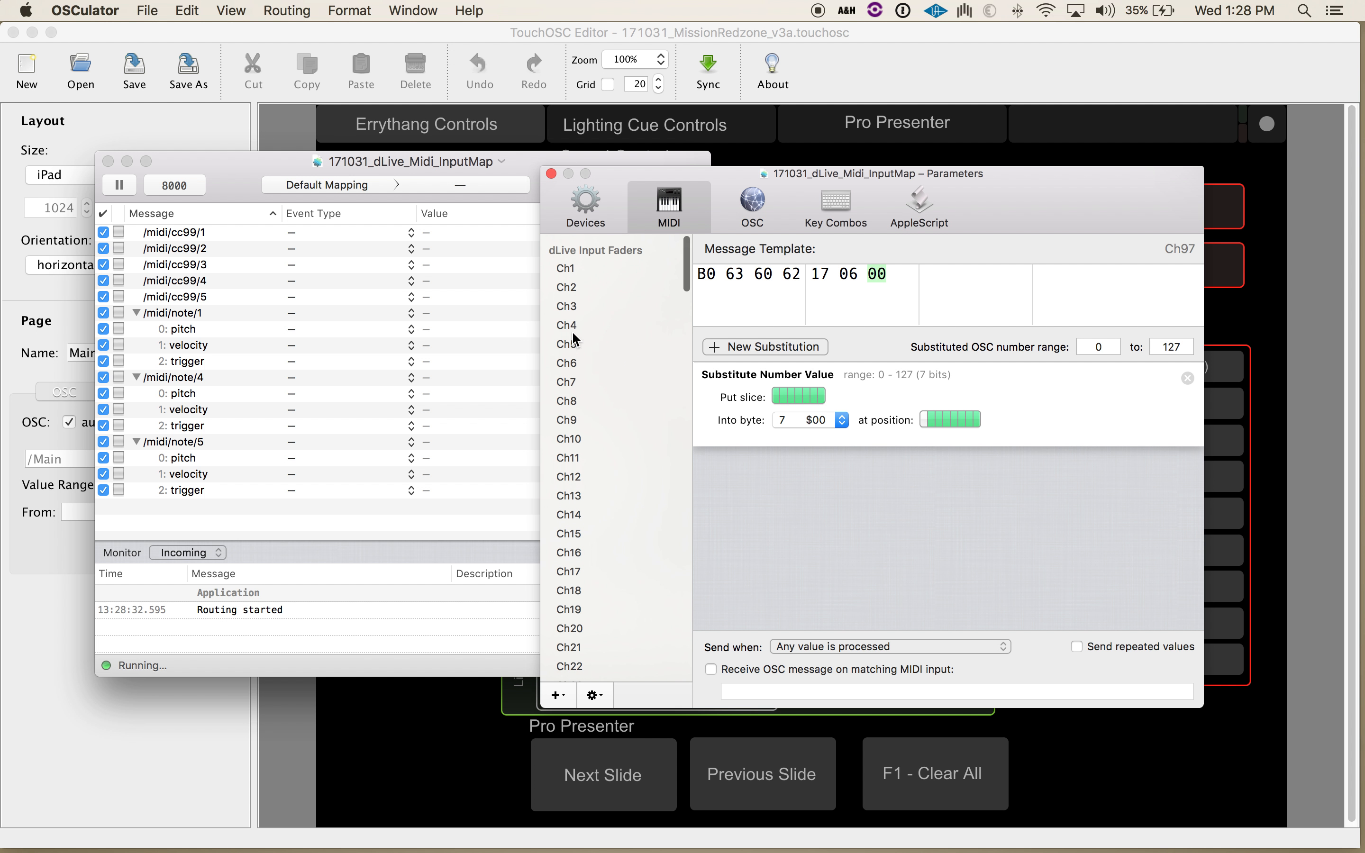
Collapse the dLive Input Faders collection, review the FX and Aux entries of Ch 1 Sends and collapse that collection too.
{"action": "left_click", "coordinate": [664, 247]}
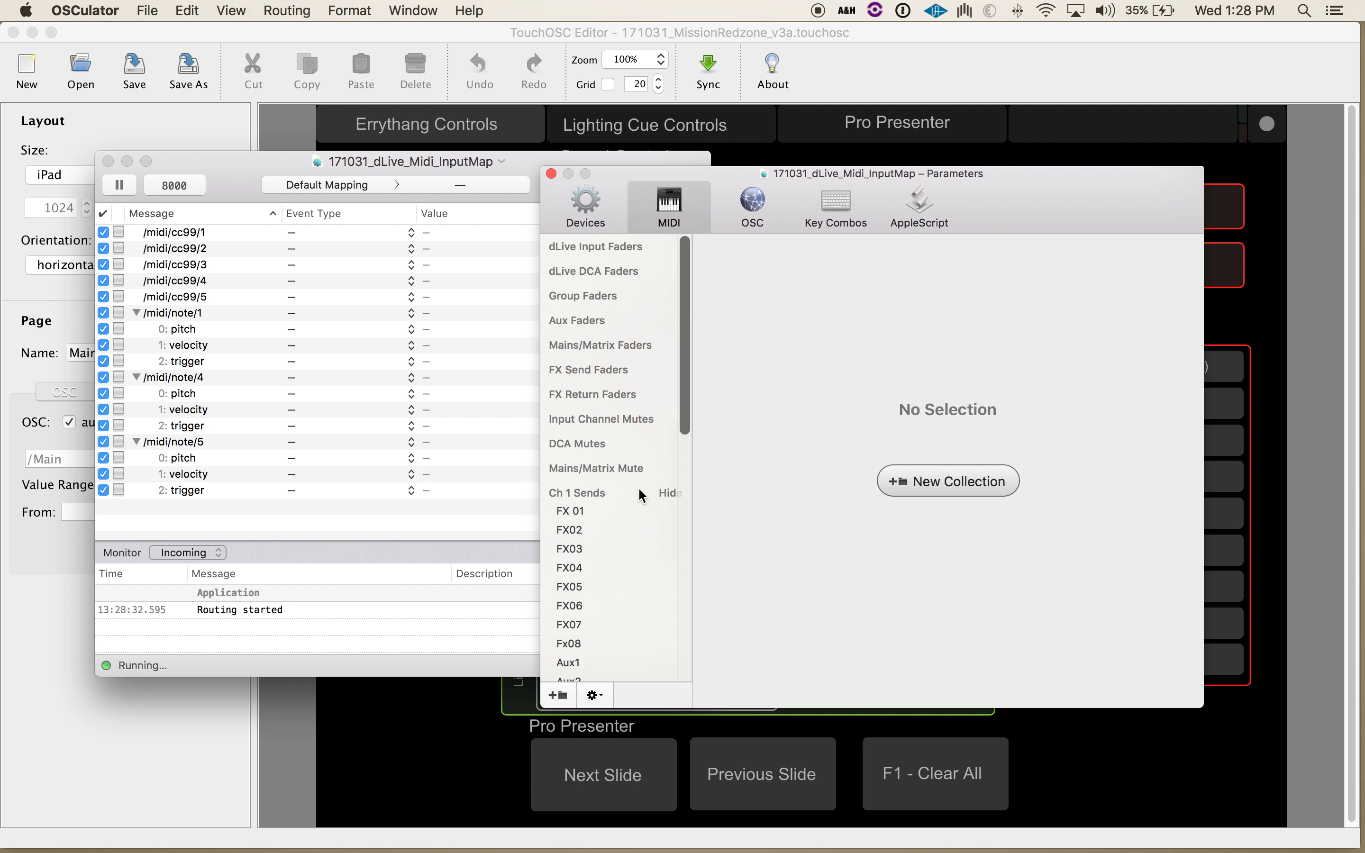
{"action": "scroll", "coordinate": [626, 497], "scroll_direction": "down", "scroll_amount": 10}
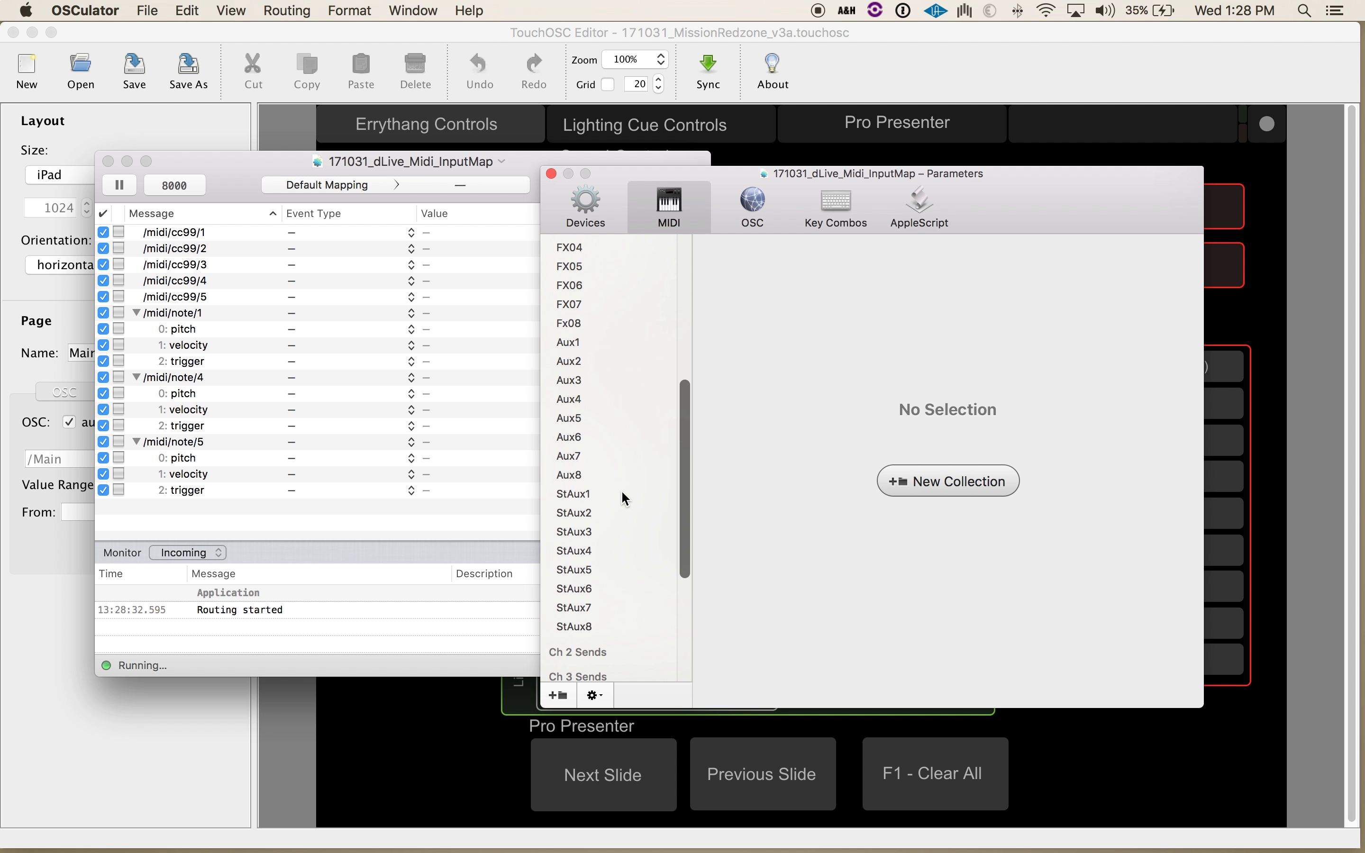
{"action": "scroll", "coordinate": [624, 497], "scroll_direction": "down", "scroll_amount": 8}
{"action": "scroll", "coordinate": [623, 497], "scroll_direction": "up", "scroll_amount": 15}
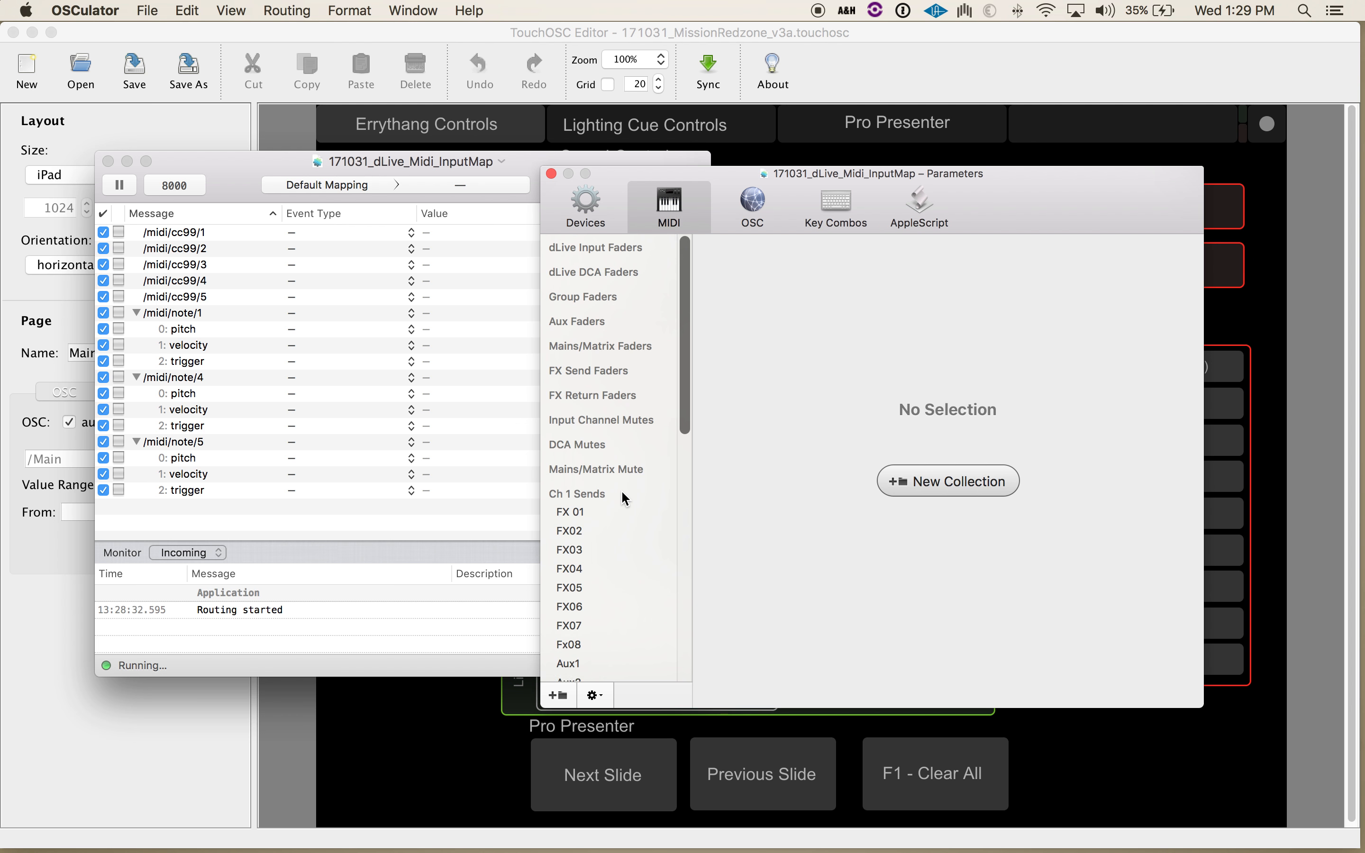
{"action": "scroll", "coordinate": [624, 497], "scroll_direction": "down", "scroll_amount": 1}
{"action": "left_click", "coordinate": [670, 486]}
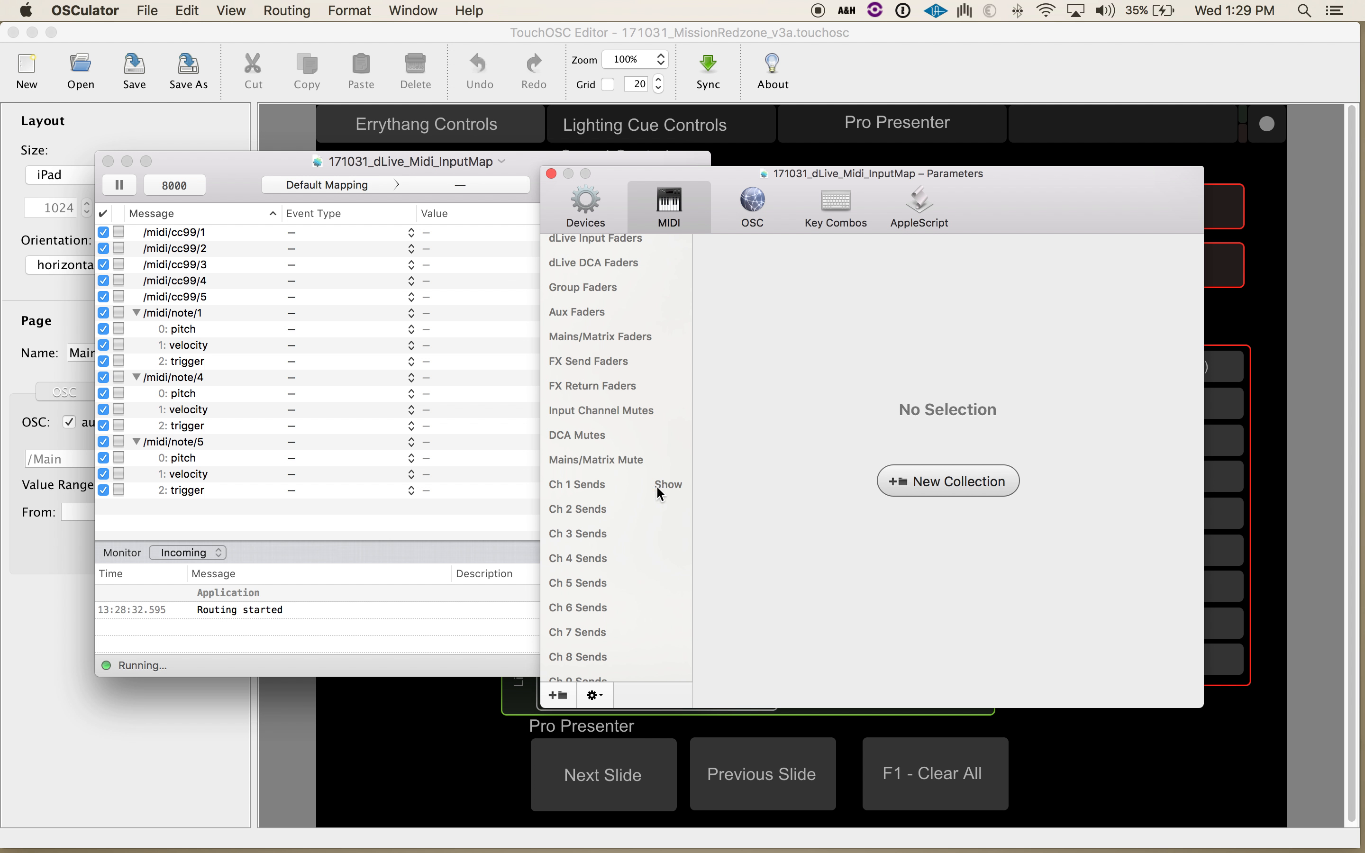
Look over the remaining channel send collections, briefly expanding Ch 12 Sends and Ch 7 Sends.
{"action": "scroll", "coordinate": [609, 495], "scroll_direction": "down", "scroll_amount": 5}
{"action": "scroll", "coordinate": [609, 496], "scroll_direction": "up", "scroll_amount": 1}
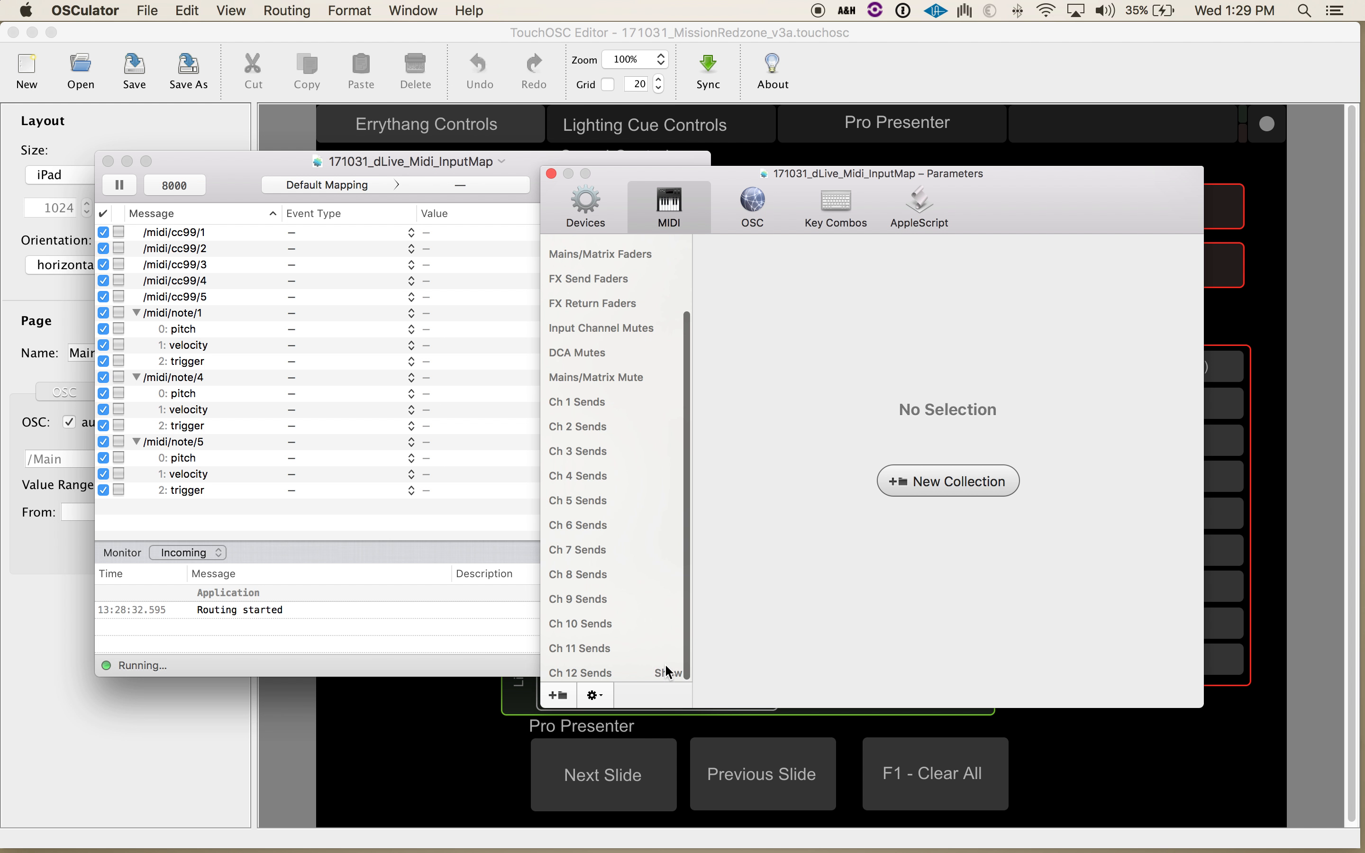
{"action": "left_click", "coordinate": [663, 676]}
{"action": "left_click", "coordinate": [663, 676]}
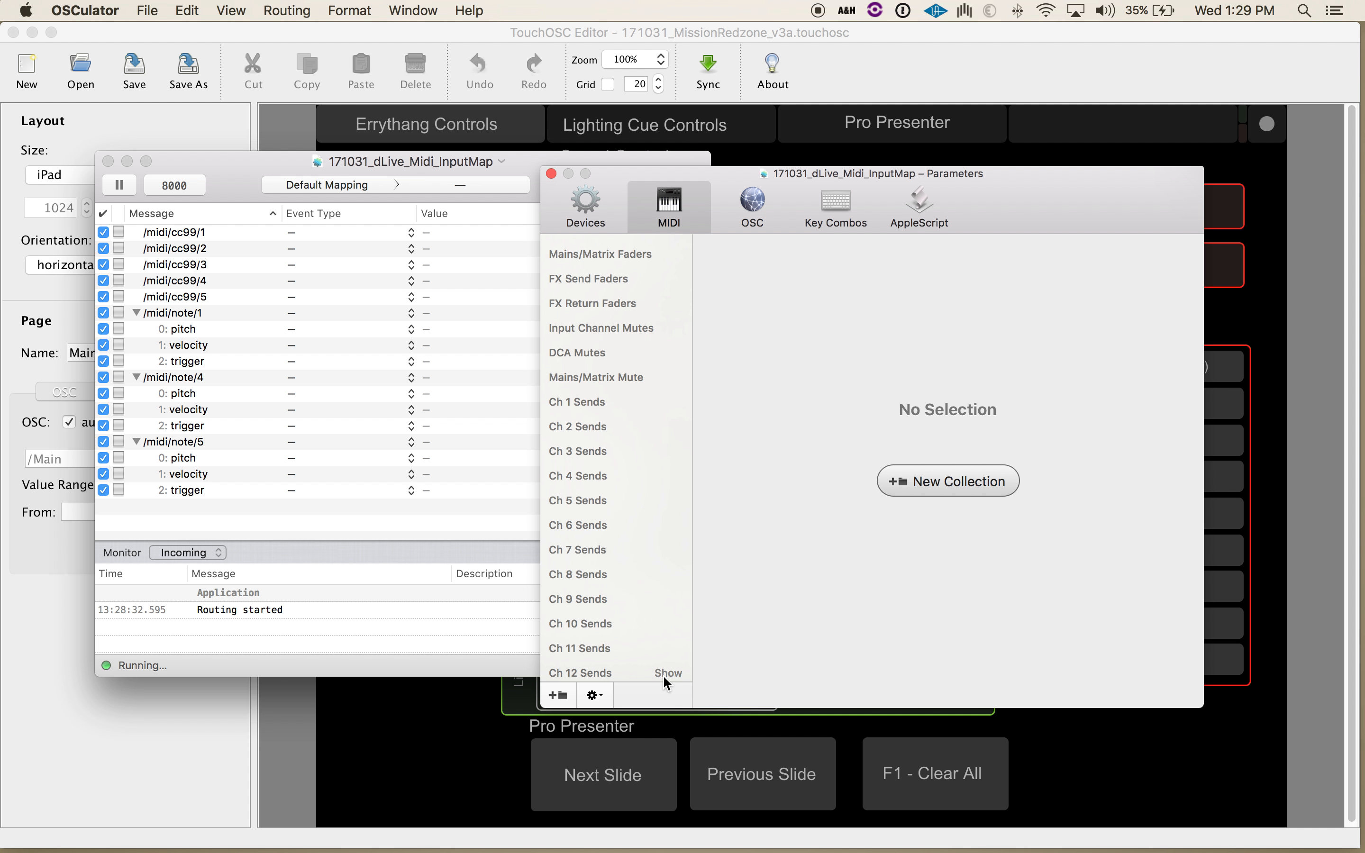
{"action": "scroll", "coordinate": [628, 552], "scroll_direction": "down", "scroll_amount": 2}
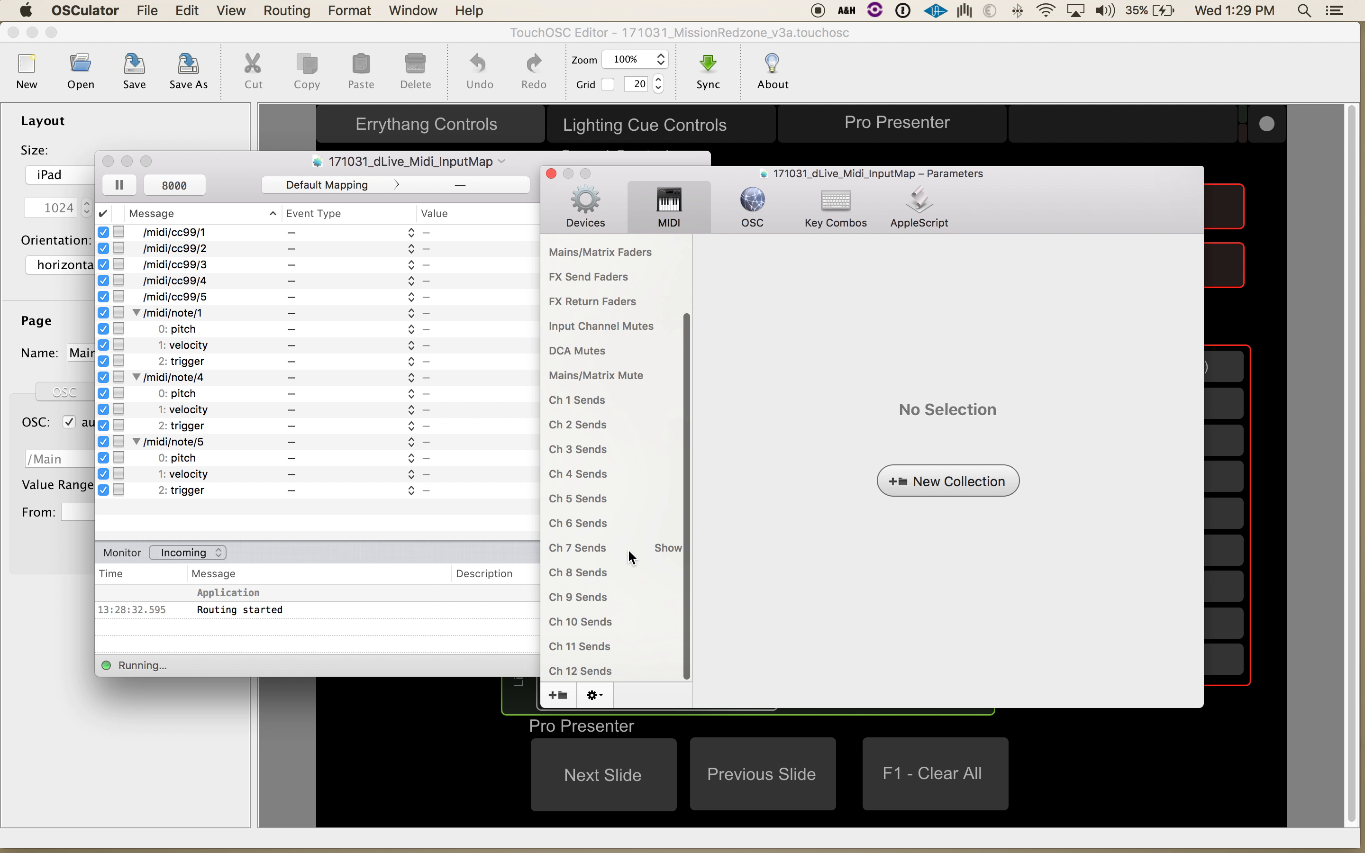
{"action": "left_click", "coordinate": [670, 550]}
{"action": "left_click", "coordinate": [669, 550]}
{"action": "scroll", "coordinate": [665, 540], "scroll_direction": "up", "scroll_amount": 5}
Arrange the dLive_Midi_InputMap window and its Parameters window side by side.
{"action": "left_click_drag", "start_coordinate": [982, 202], "coordinate": [1063, 189]}
{"action": "left_click_drag", "start_coordinate": [564, 186], "coordinate": [513, 189]}
{"action": "left_click_drag", "start_coordinate": [1100, 189], "coordinate": [1147, 186]}
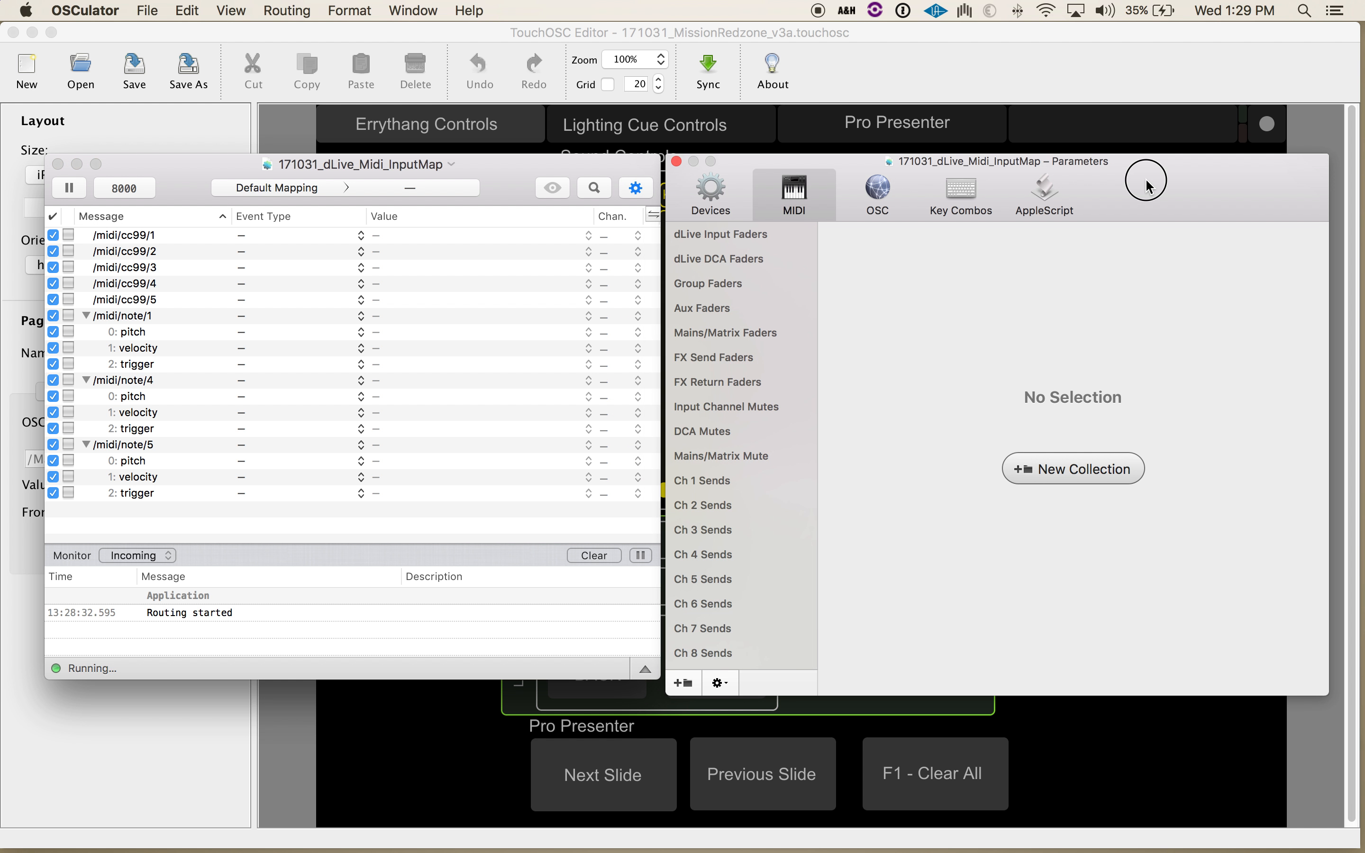